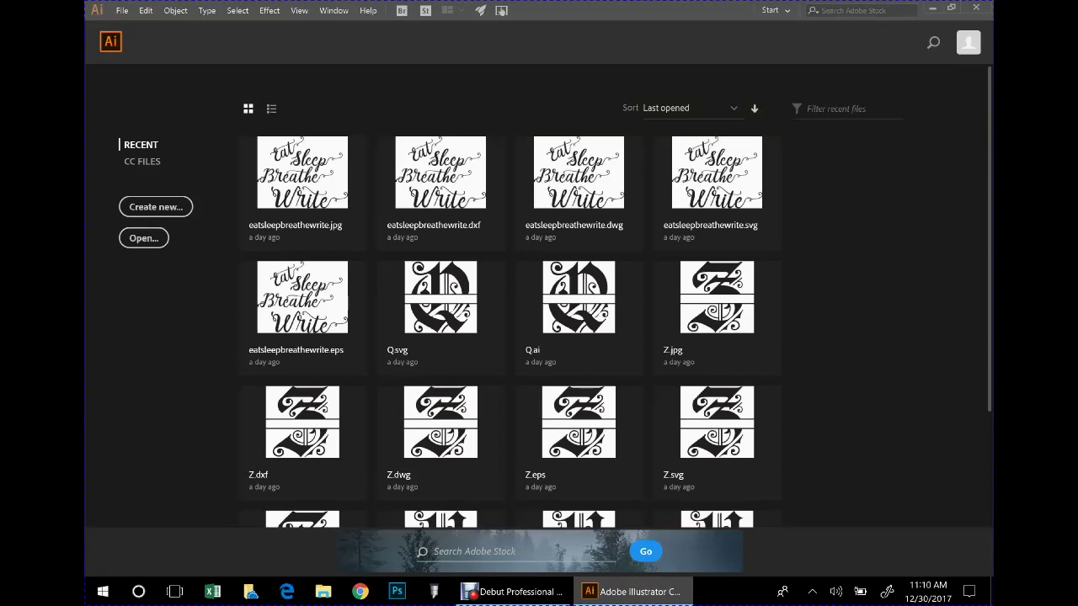
# Create a new Letter document, 8.5 x 11 in, in portrait orientation with one artboard.
pyautogui.click(156, 205)
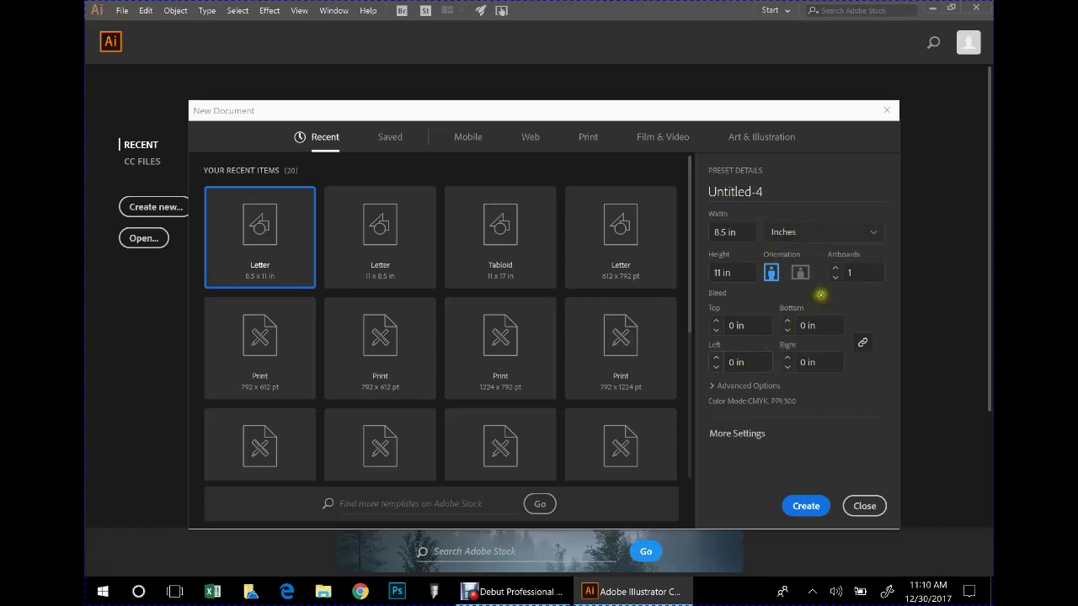
pyautogui.click(806, 505)
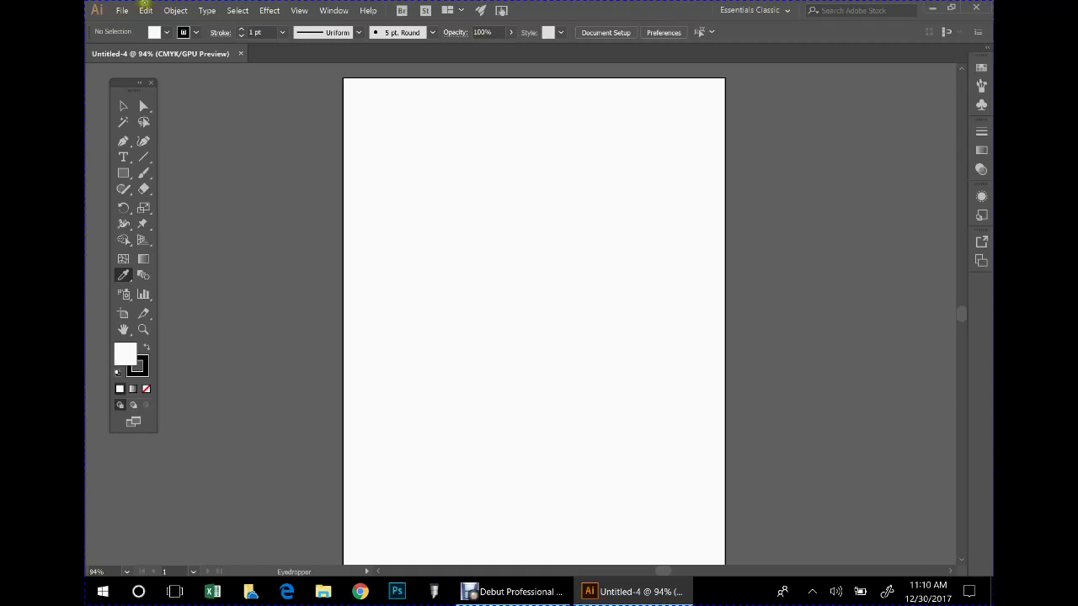
# Open the preferences and review the General, Selection & Anchor Display, Type and Units settings.
pyautogui.click(144, 8)
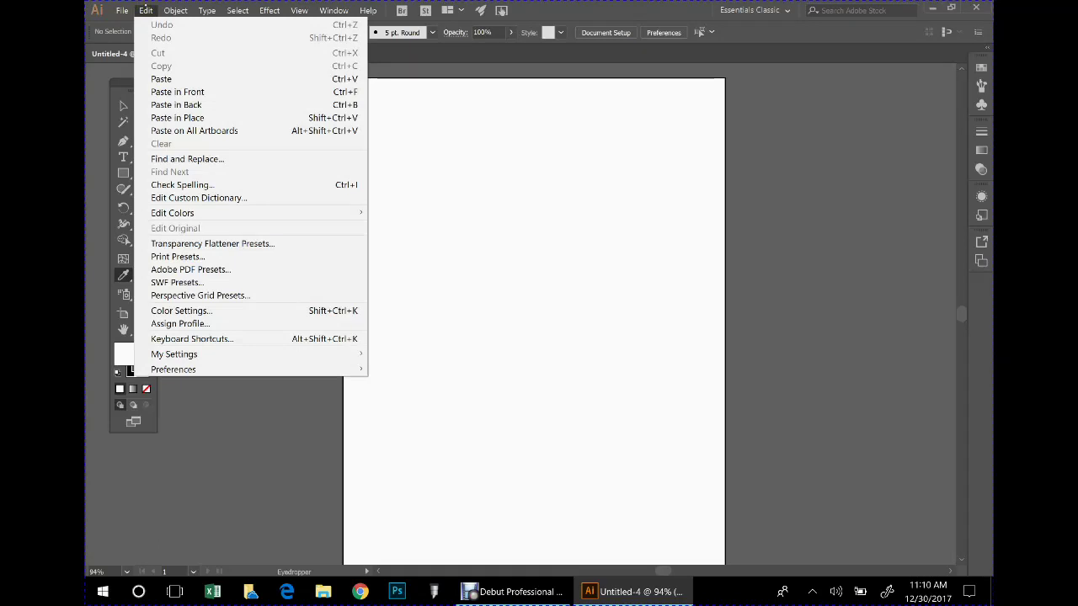
pyautogui.moveTo(218, 369)
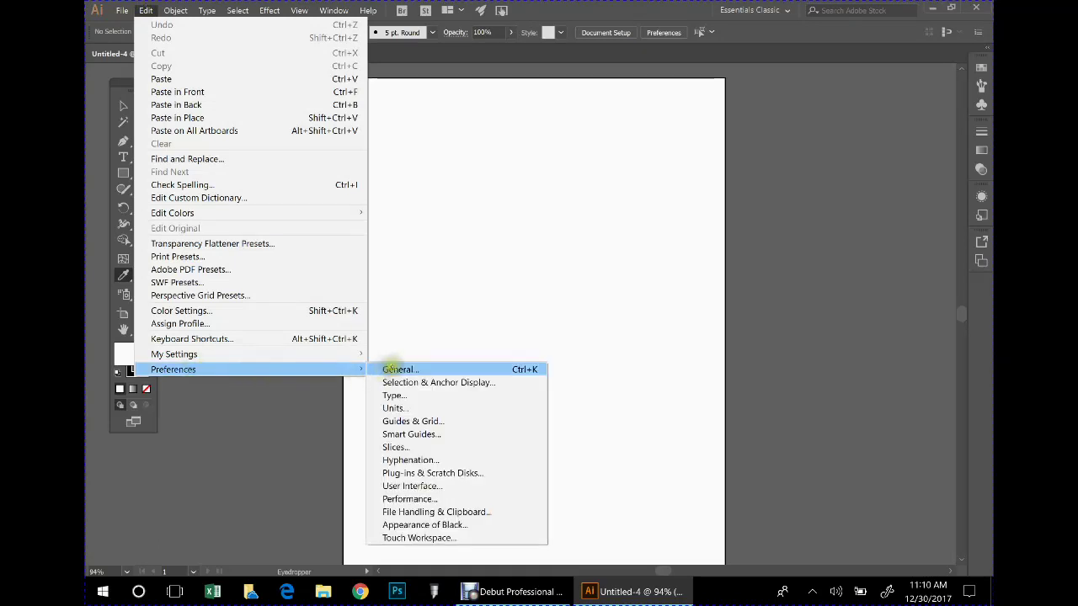
pyautogui.click(389, 371)
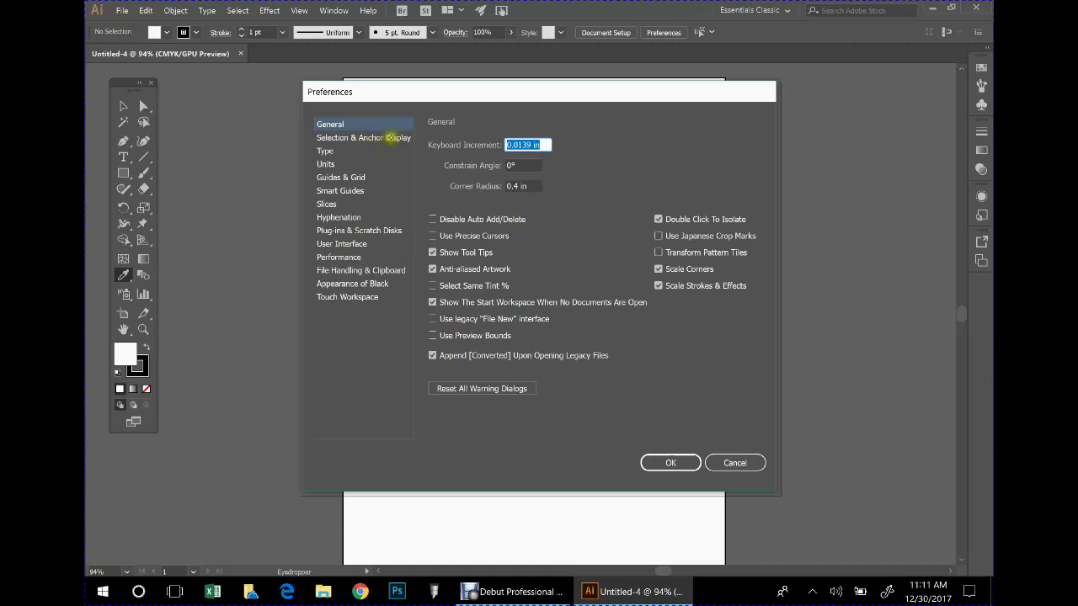
pyautogui.click(379, 134)
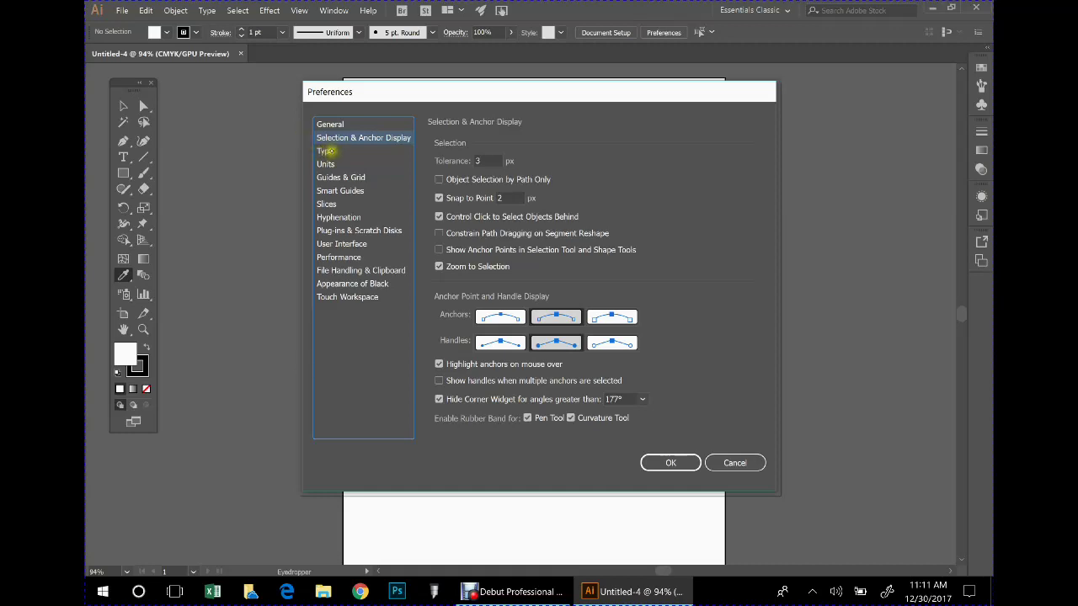
pyautogui.click(327, 151)
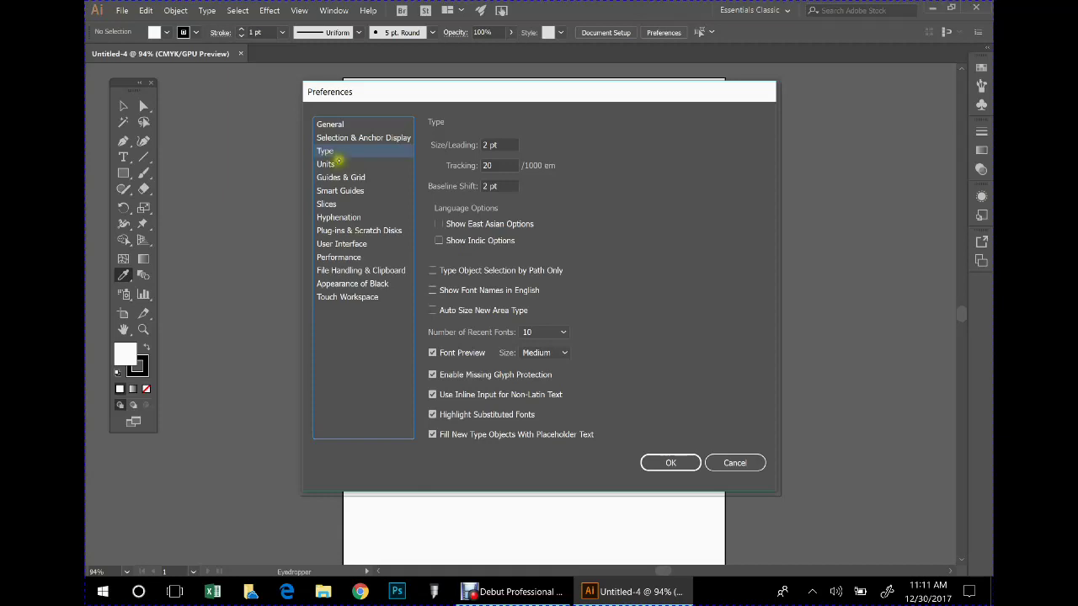
pyautogui.click(334, 162)
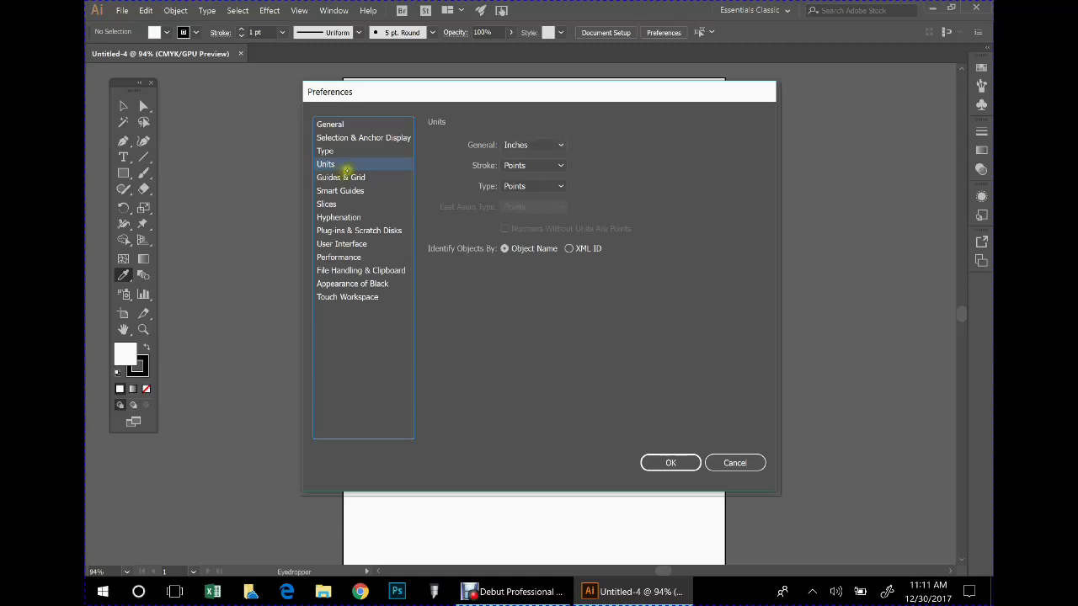
# Set the guides colour to pure red in the Guides & Grid preferences.
pyautogui.click(347, 177)
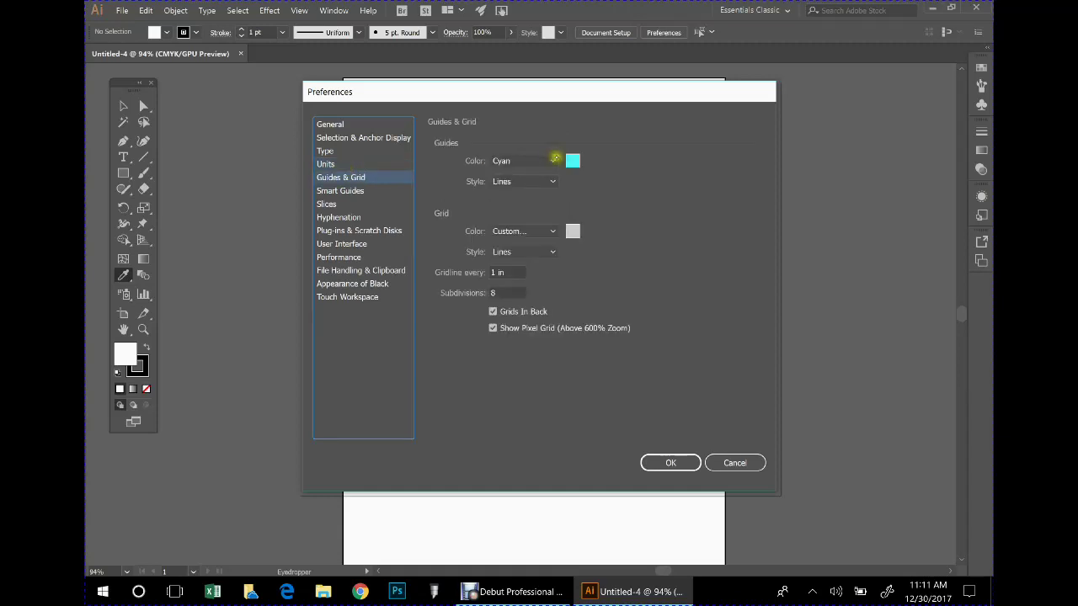
pyautogui.click(573, 160)
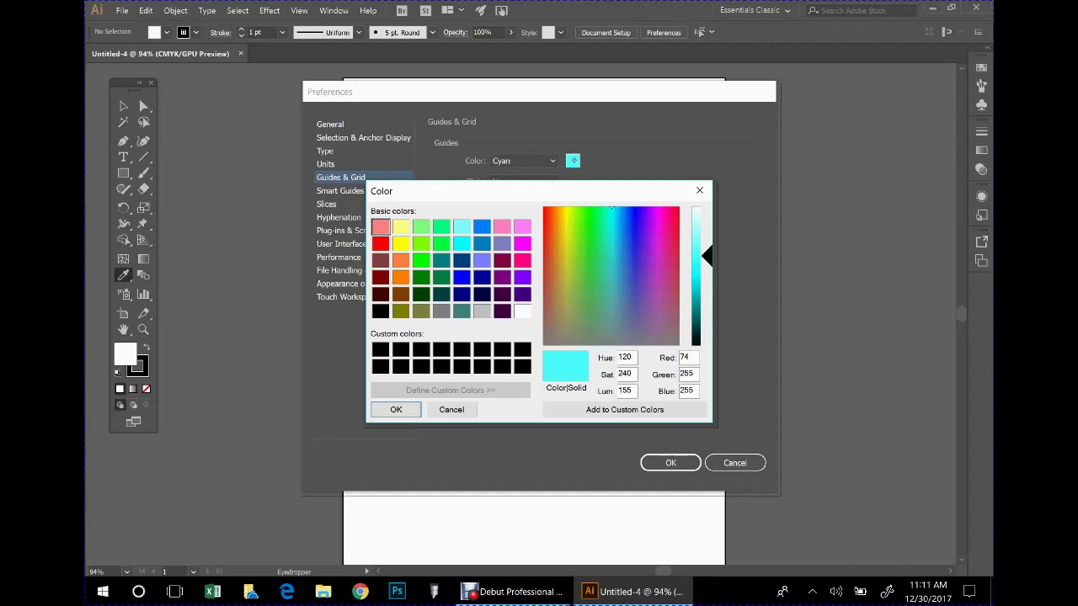
pyautogui.click(379, 243)
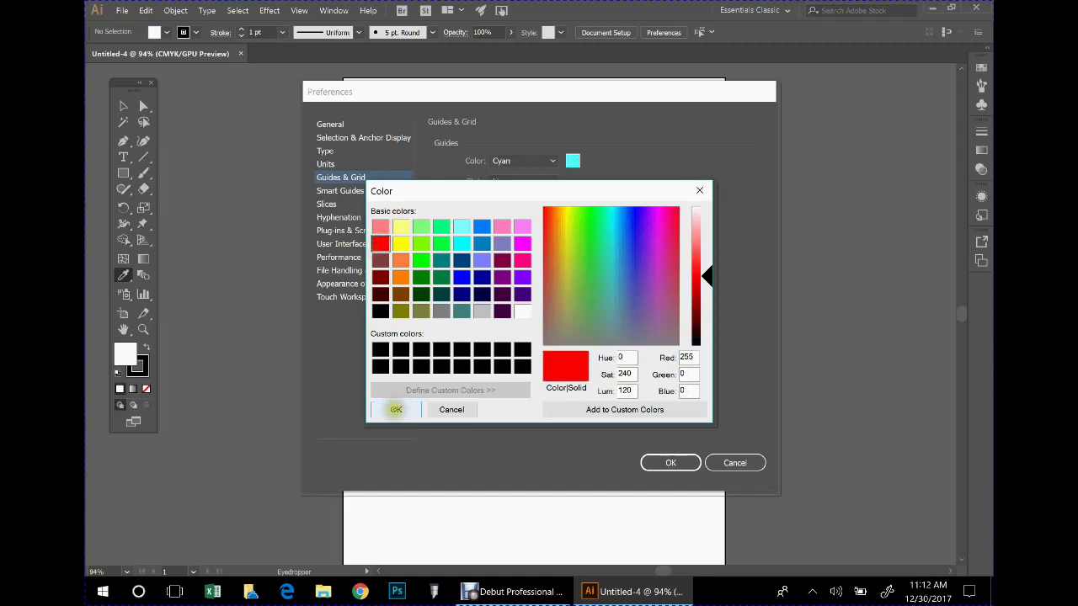
pyautogui.click(393, 409)
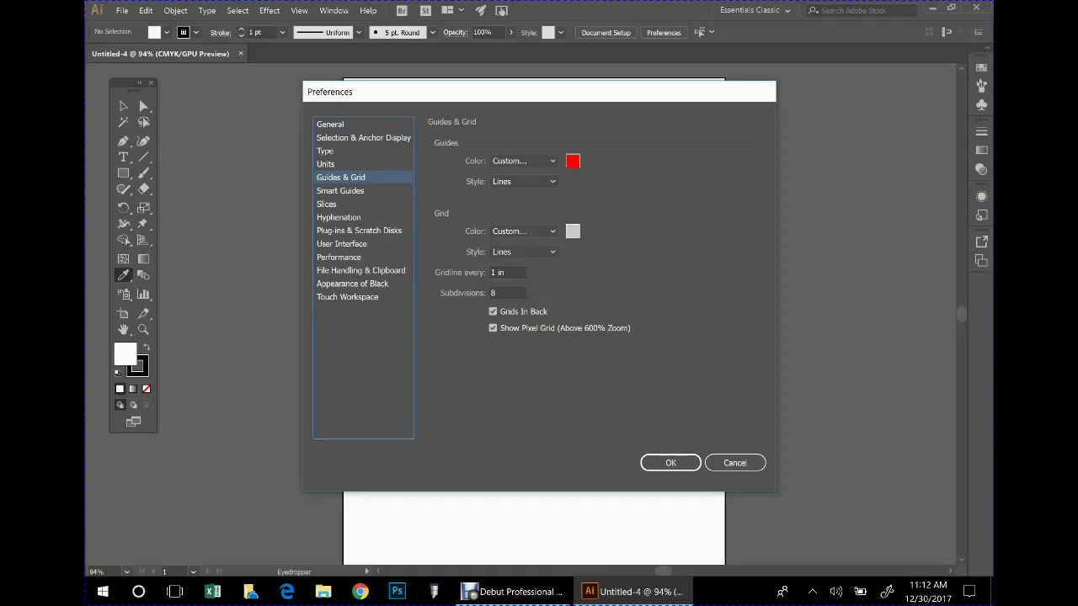
# Review the preference categories from Smart Guides through Appearance of Black, and apply the preferences.
pyautogui.click(344, 191)
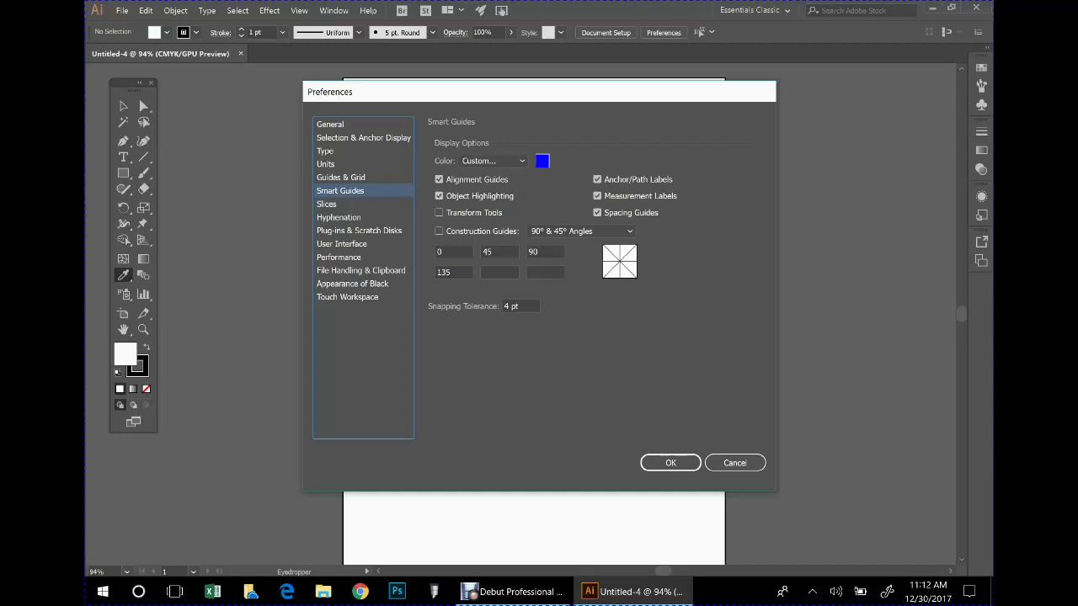
pyautogui.click(326, 204)
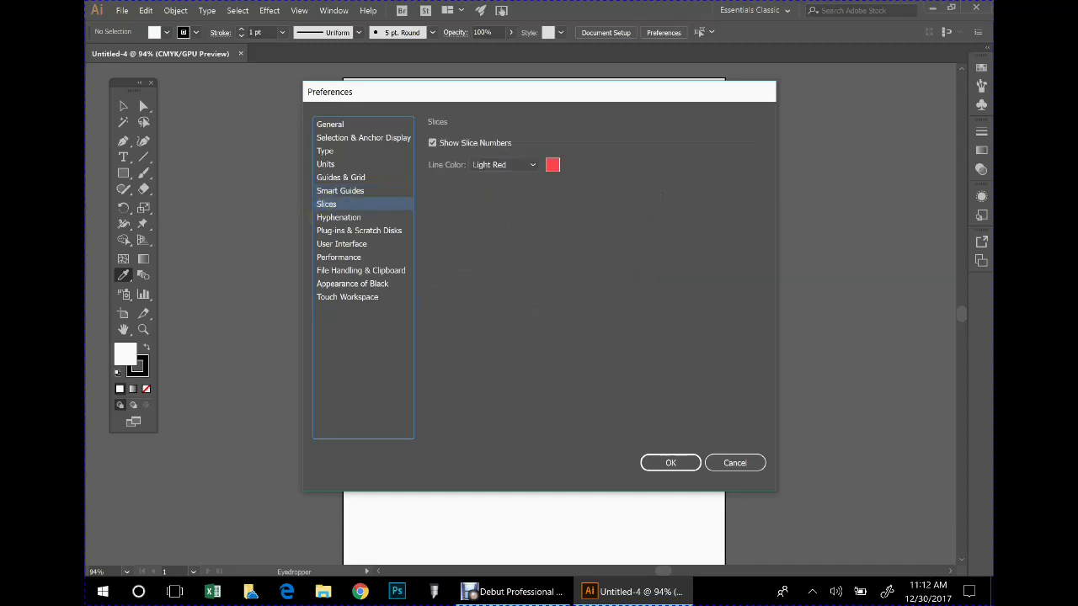
pyautogui.click(341, 217)
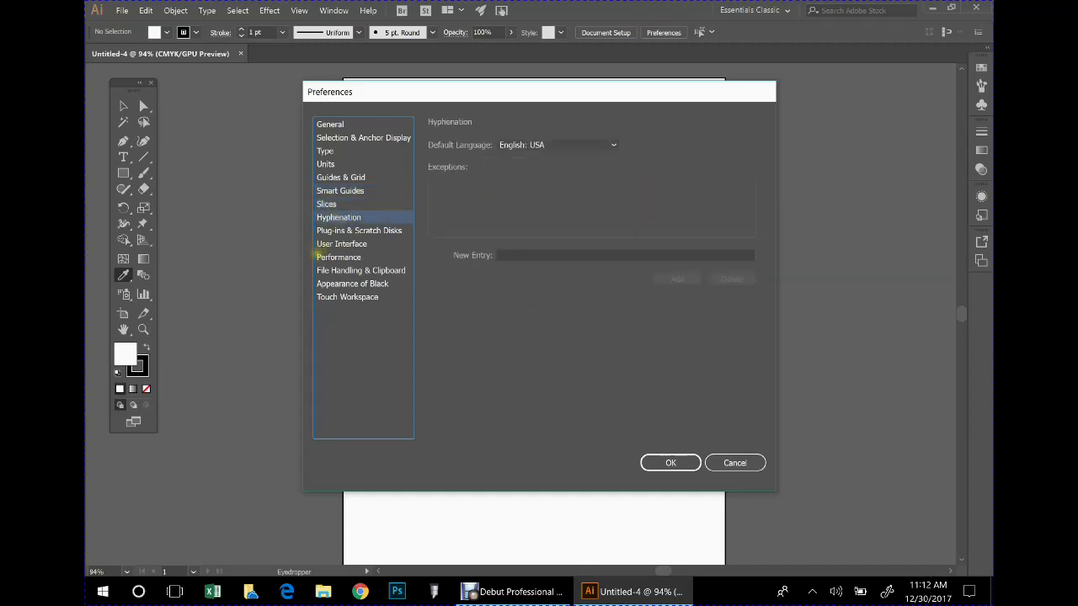
pyautogui.click(372, 230)
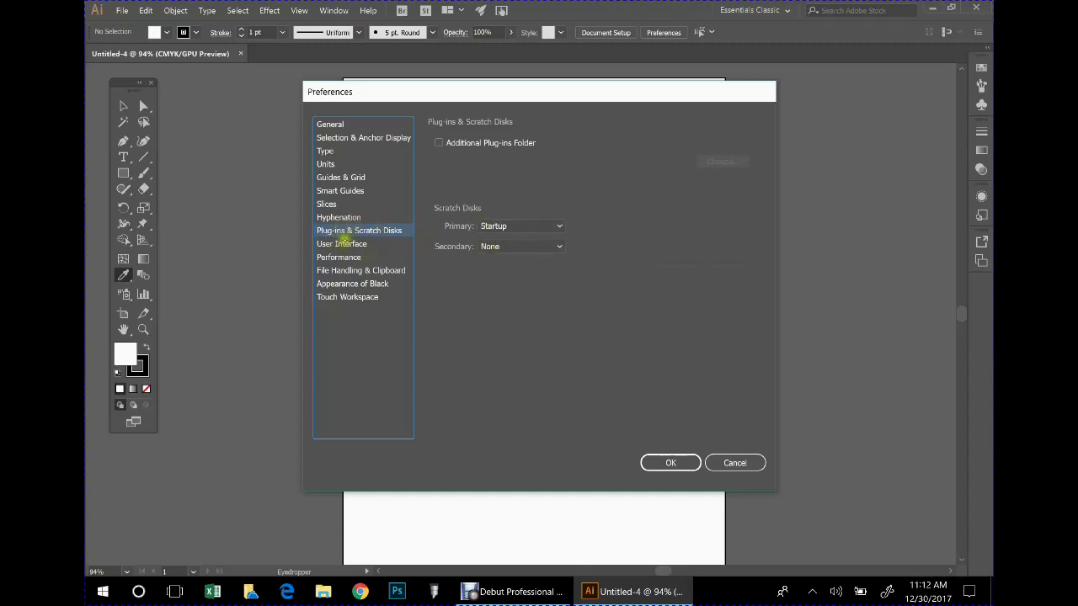
pyautogui.click(352, 245)
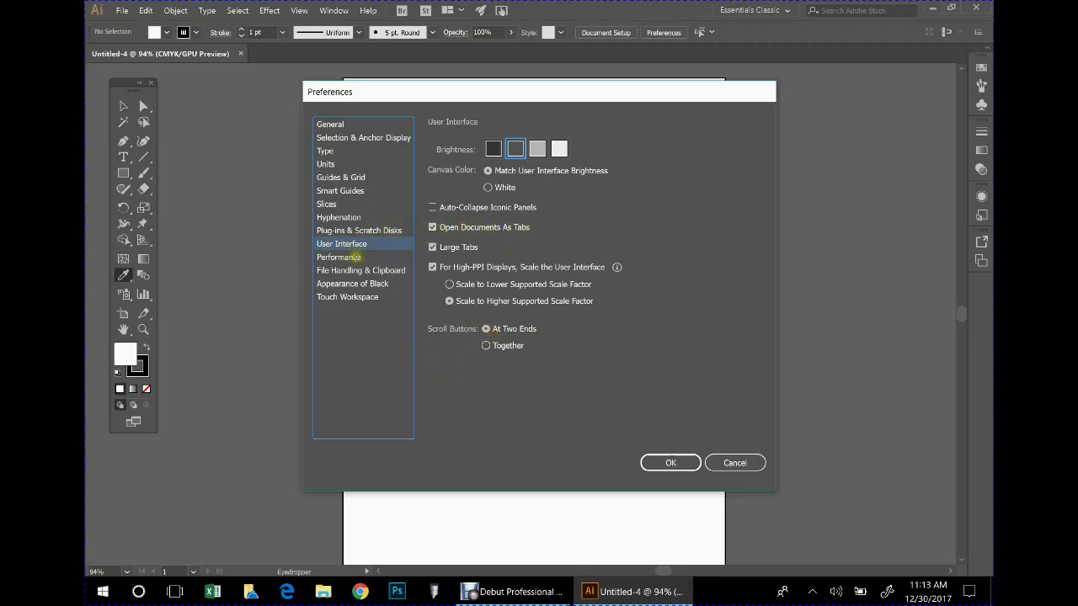
pyautogui.click(352, 256)
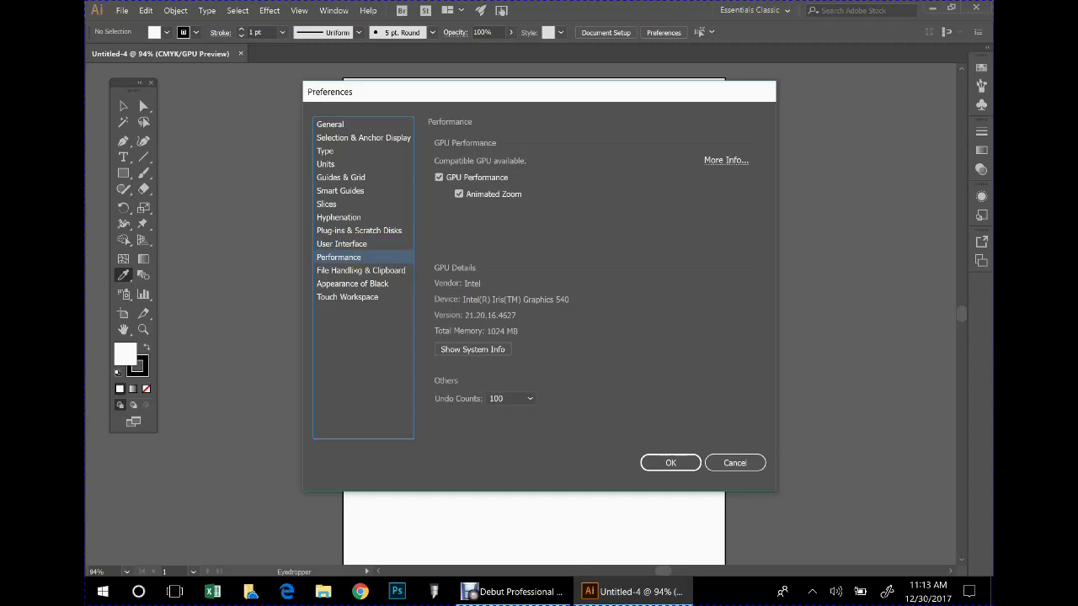
pyautogui.click(387, 271)
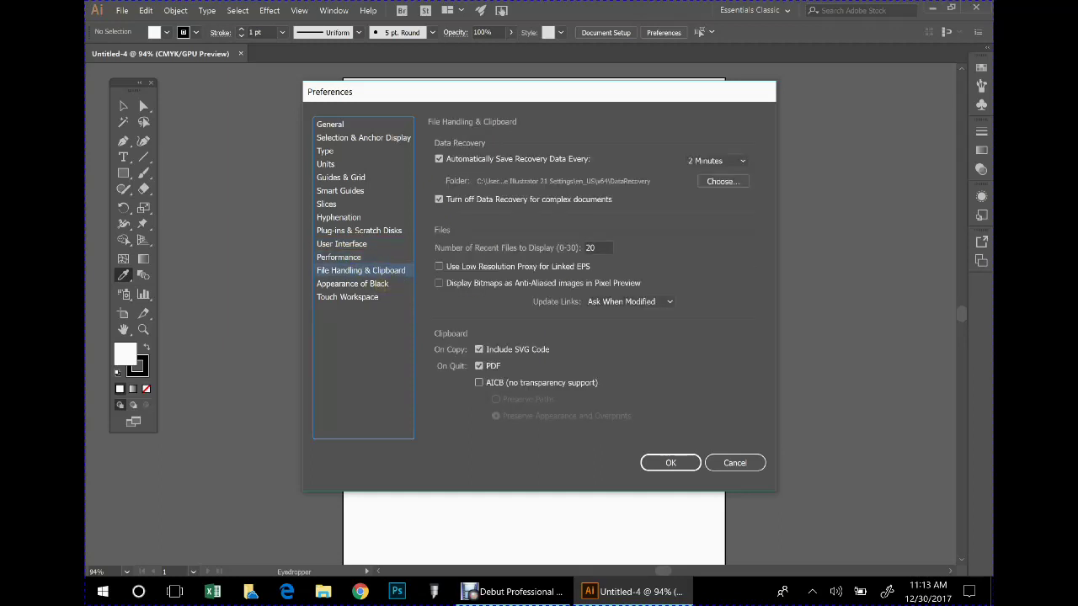
pyautogui.click(370, 284)
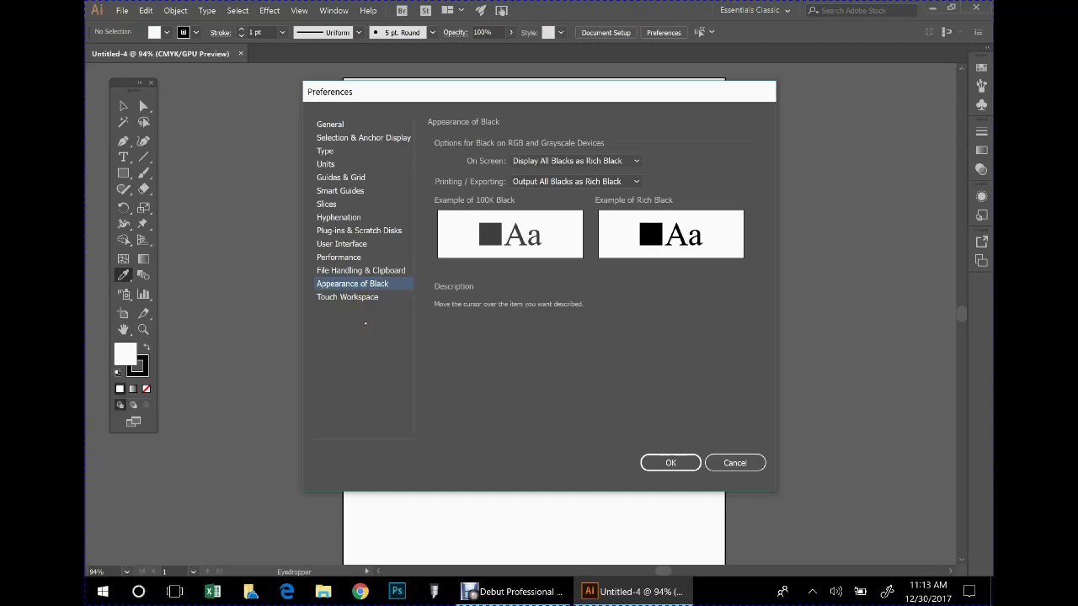
pyautogui.click(667, 462)
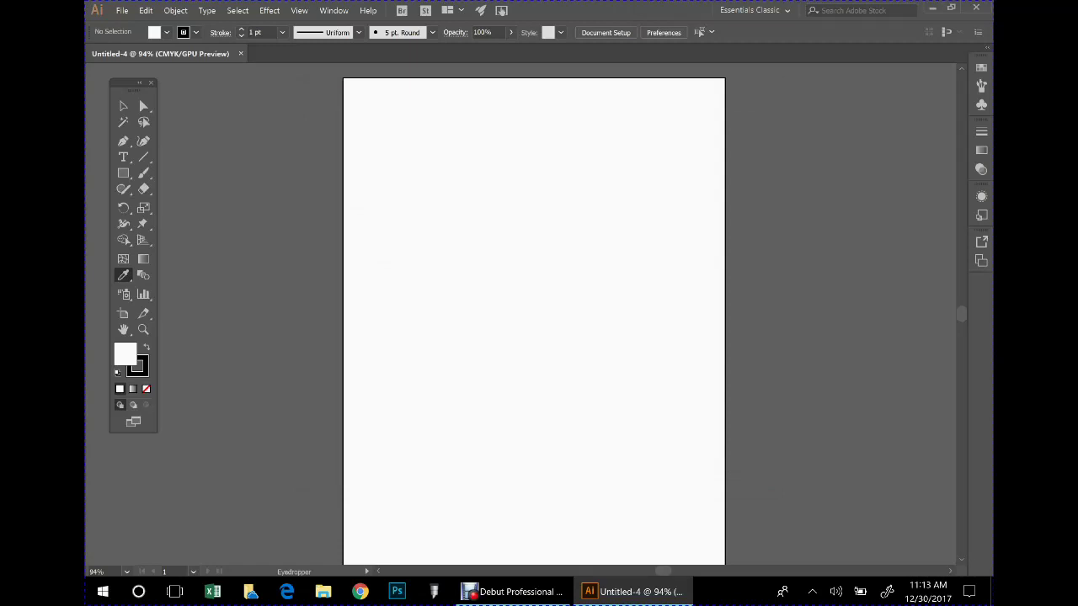
# Show the document rulers, and check the undo count in the Performance preferences.
pyautogui.hotkey('ctrl', 'r')
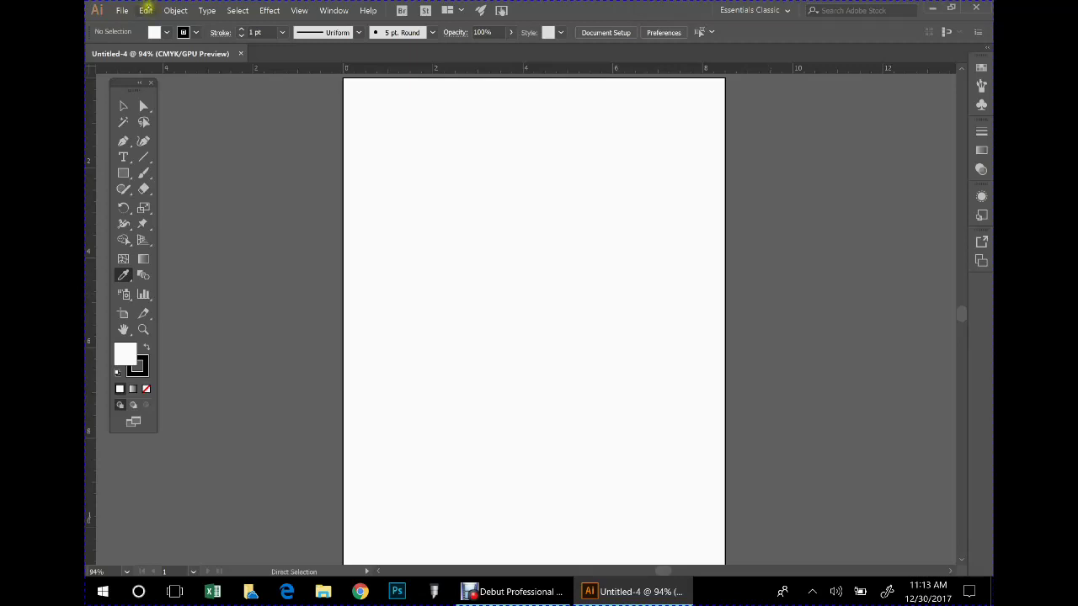
pyautogui.click(146, 10)
pyautogui.moveTo(241, 367)
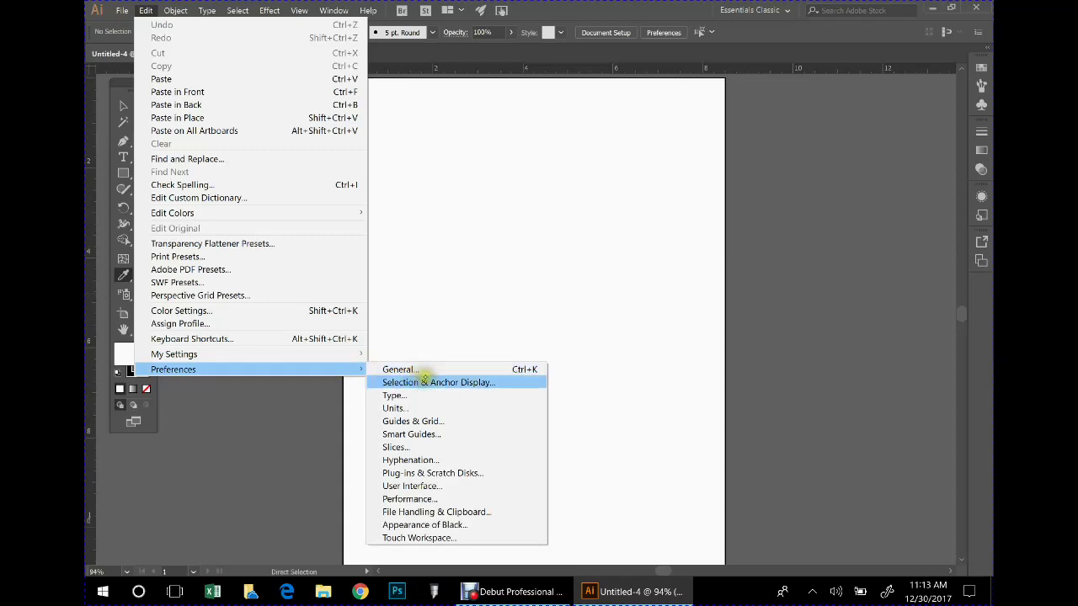
pyautogui.click(411, 499)
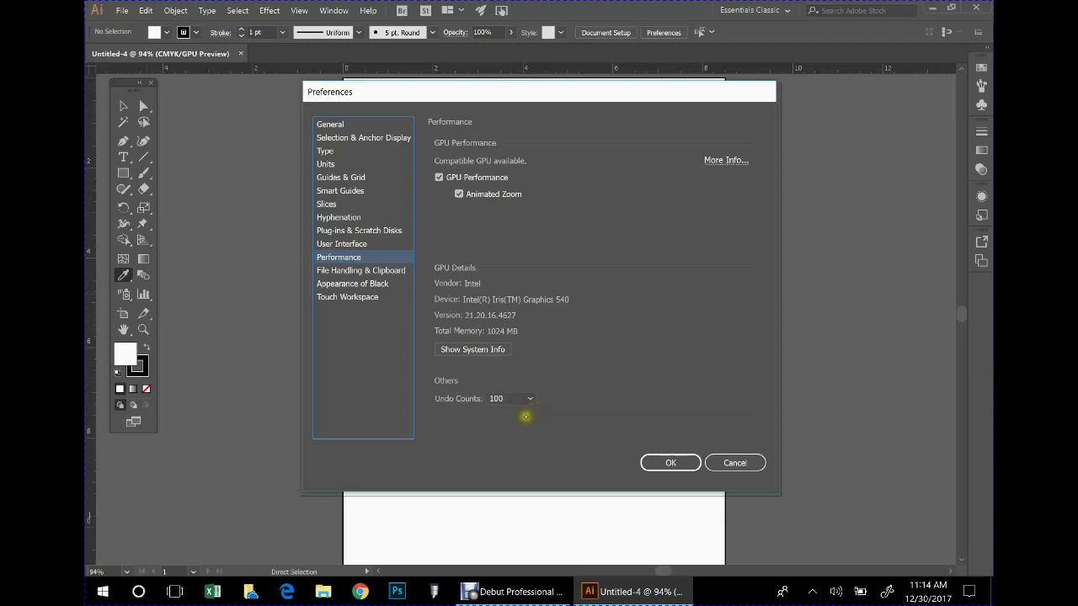
pyautogui.click(670, 463)
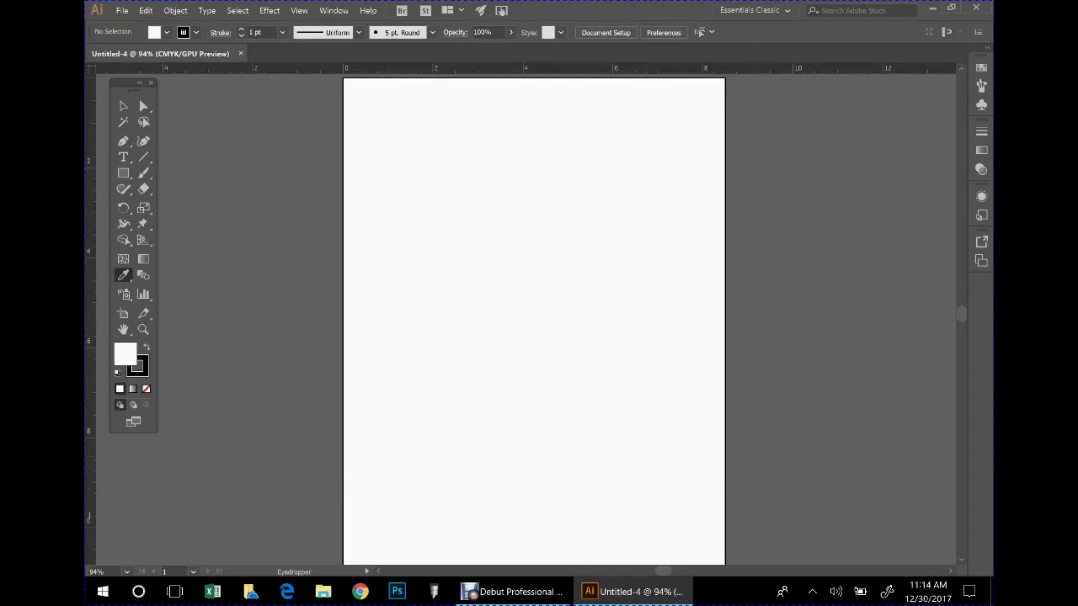
# Switch the toolbox to a single column and restore its two-column layout.
pyautogui.doubleClick(139, 86)
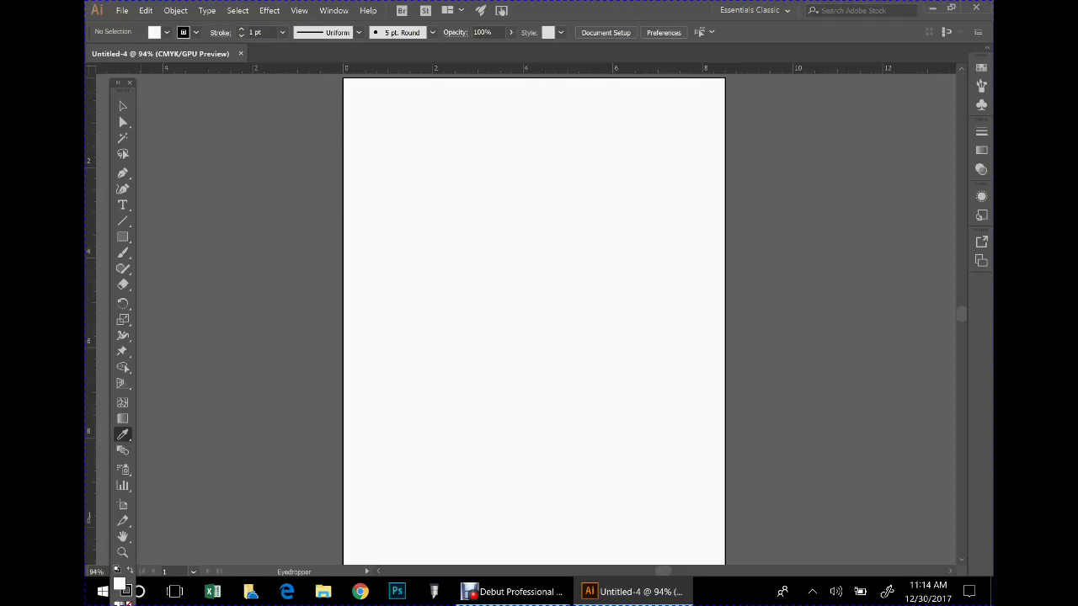
pyautogui.click(117, 82)
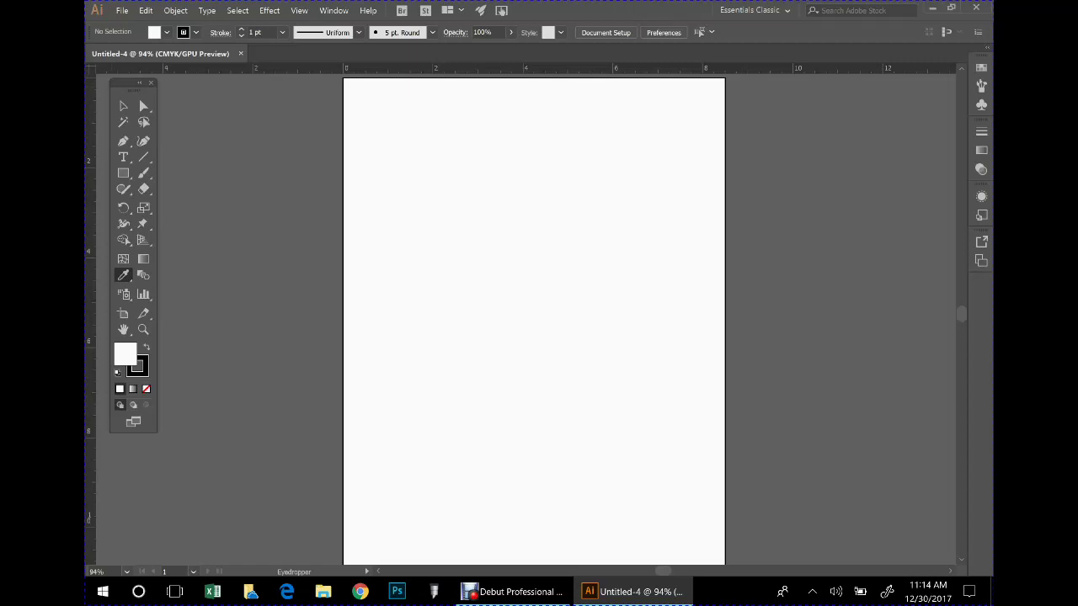
# Review the hidden tools grouped under the Direct Selection, Pen and Type tools in the toolbox.
pyautogui.click(144, 106)
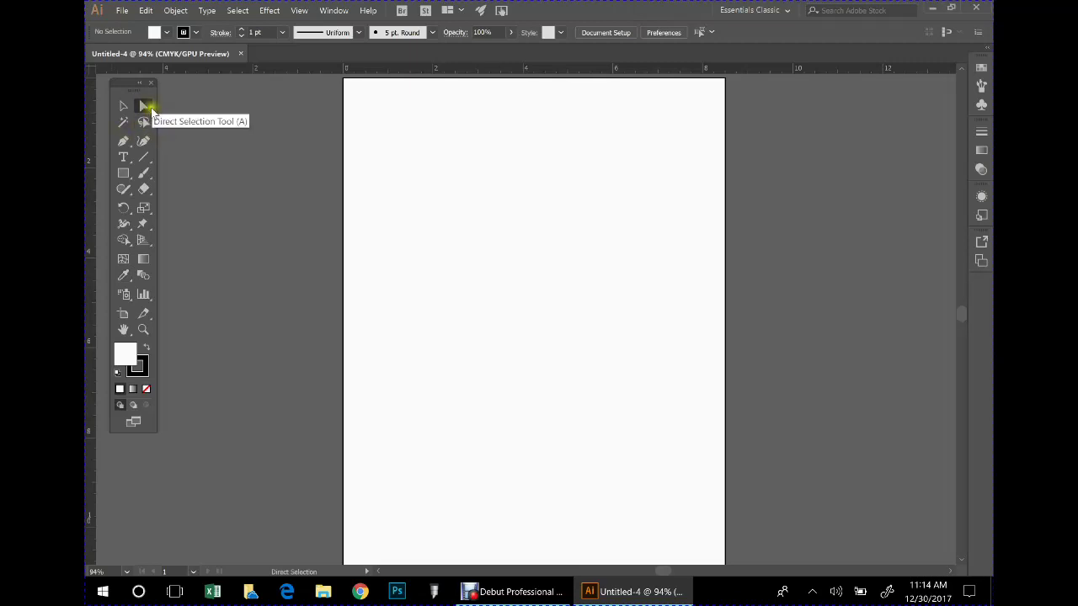
pyautogui.click(148, 106)
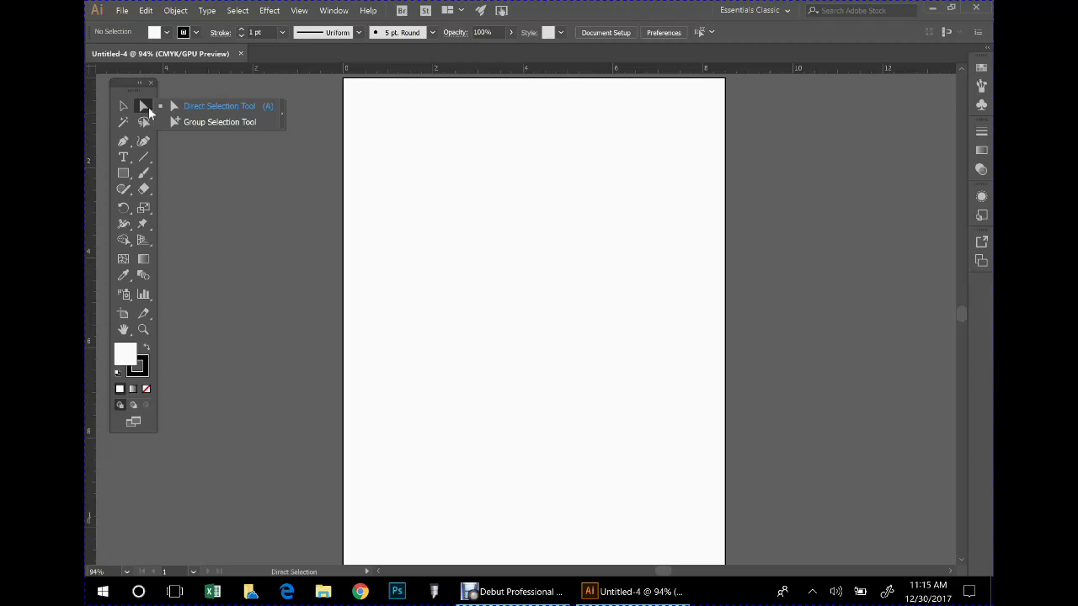
pyautogui.click(149, 108)
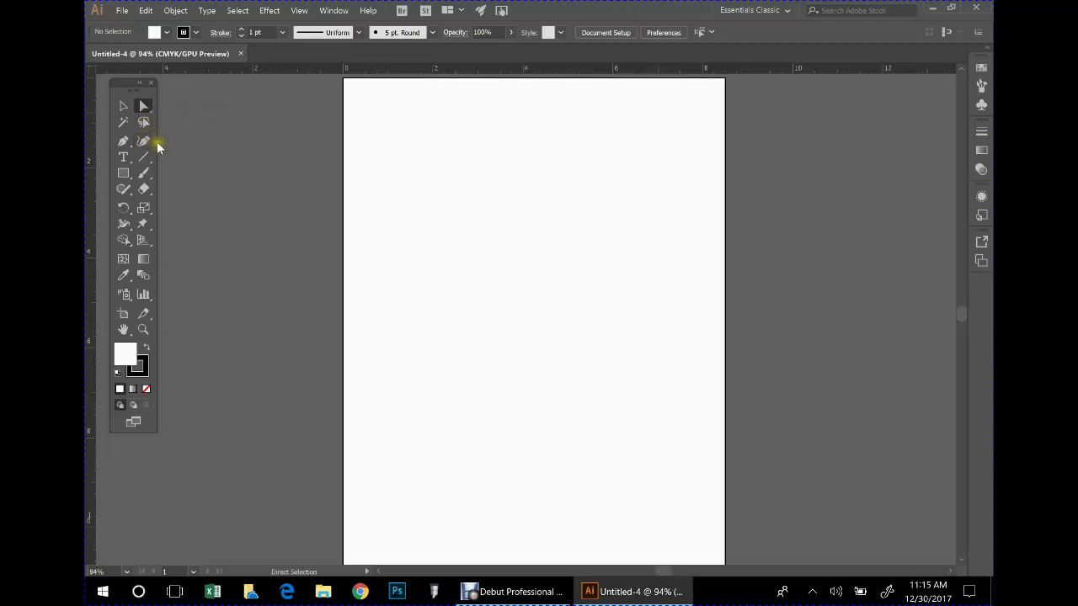
pyautogui.click(127, 145)
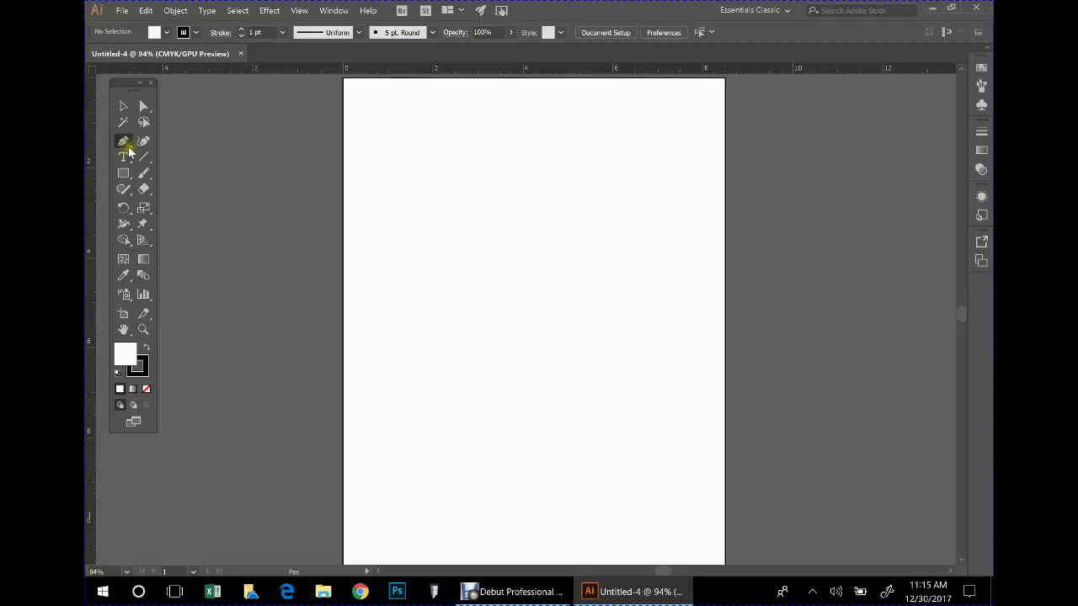
pyautogui.click(130, 149)
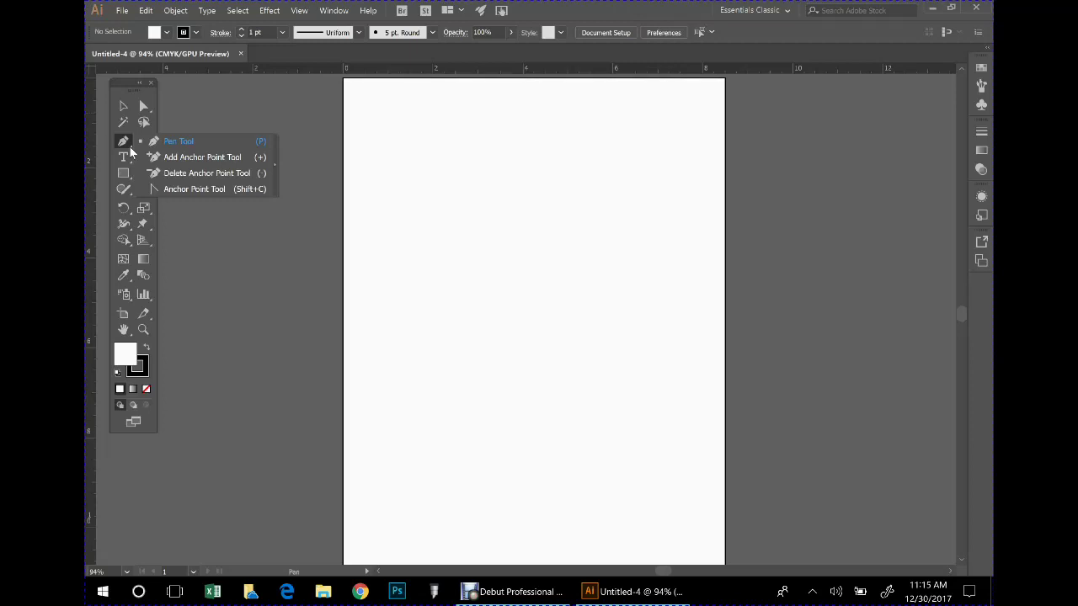
pyautogui.click(125, 158)
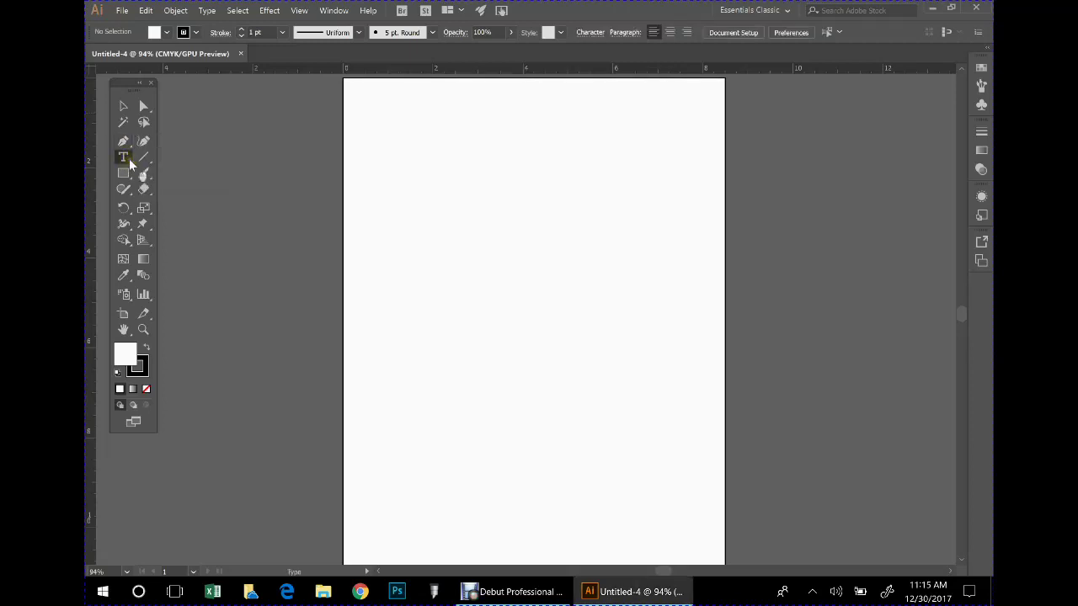
pyautogui.click(129, 160)
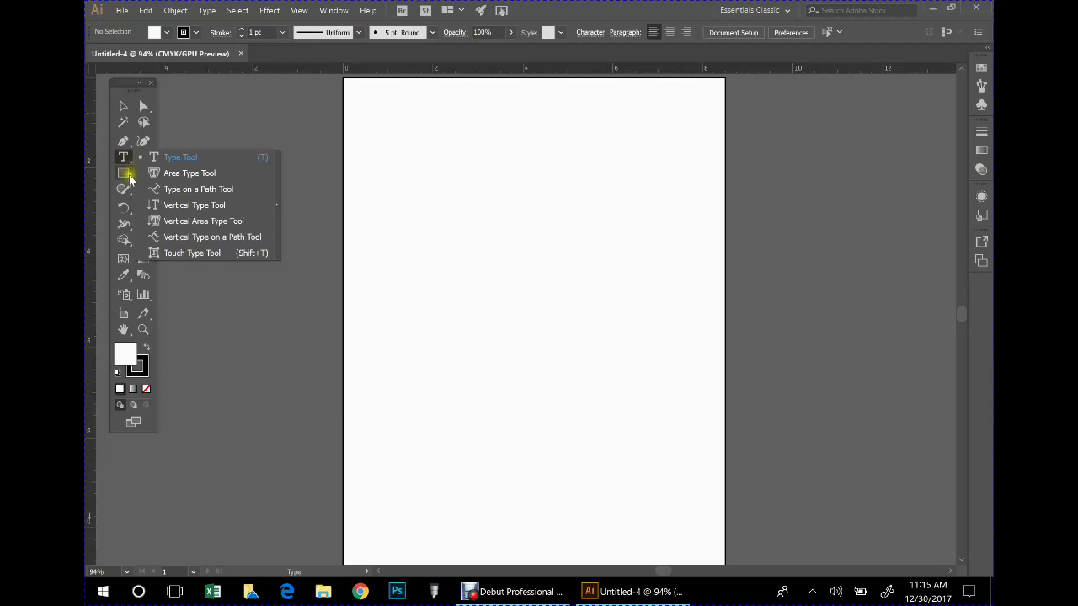
# Review the hidden tools grouped under the Rectangle and Paintbrush tools, dismissing the Rectangle size dialog.
pyautogui.click(128, 177)
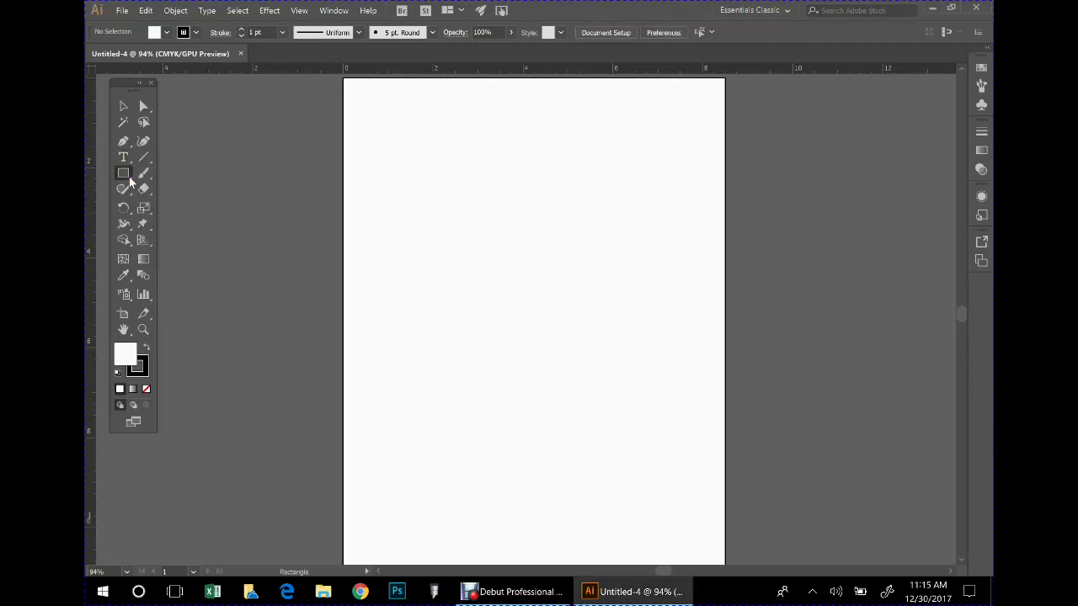
pyautogui.click(129, 177)
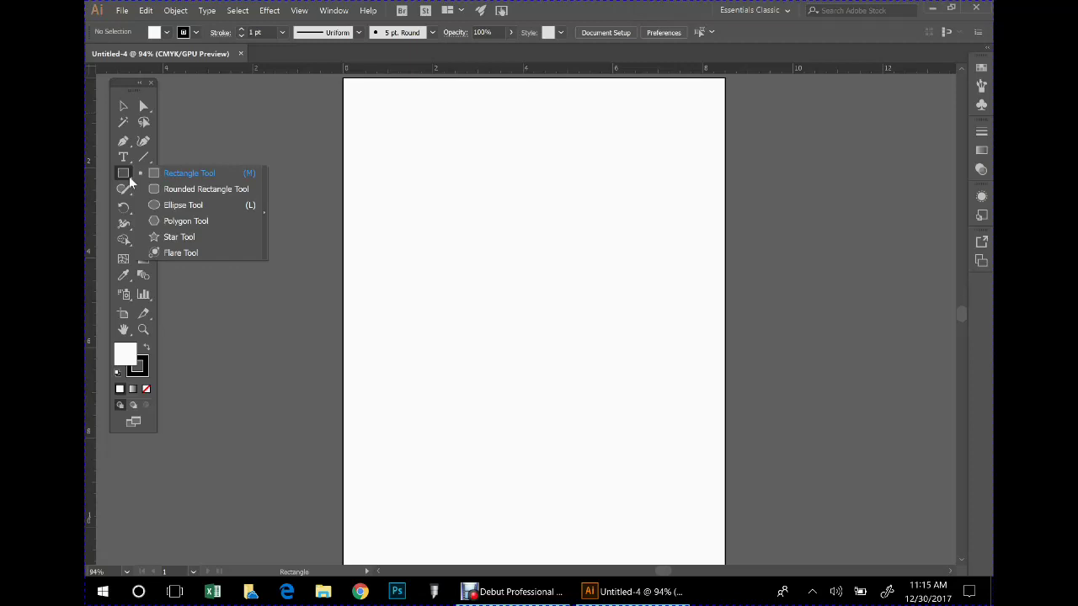
pyautogui.click(183, 154)
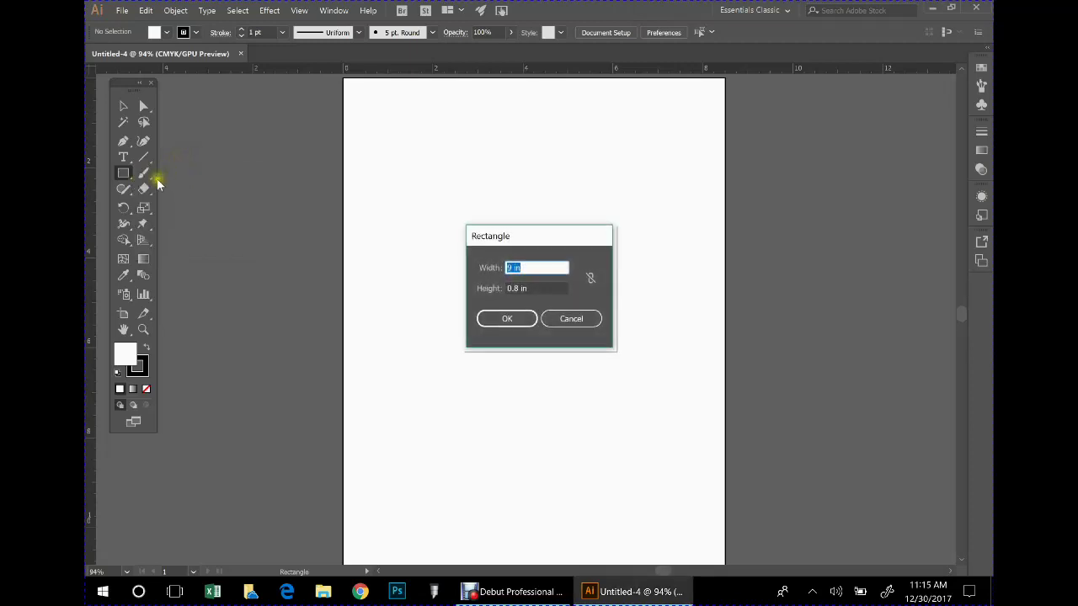
pyautogui.click(554, 321)
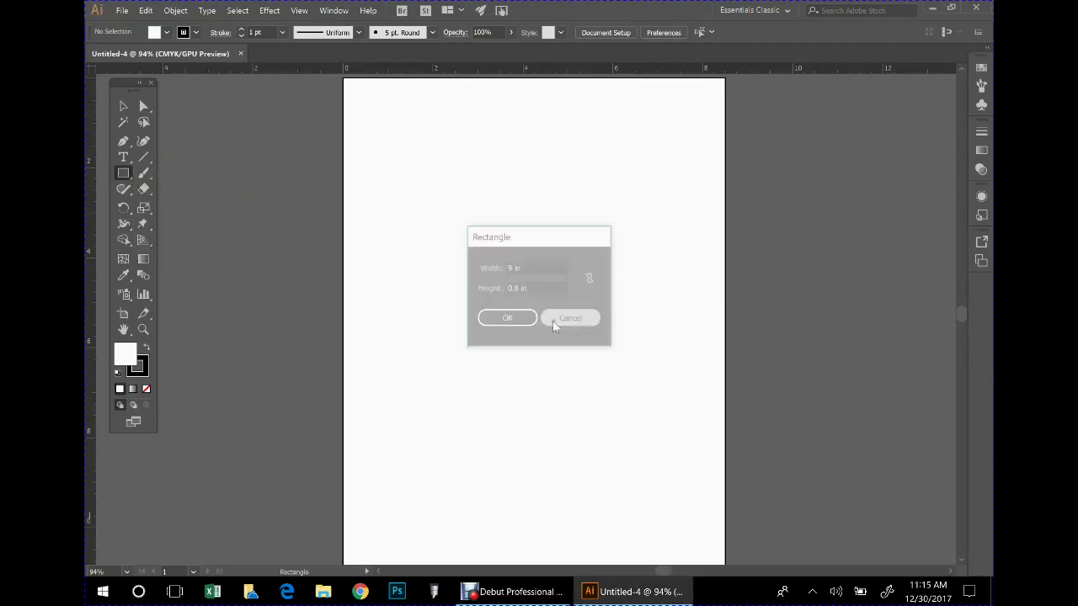
pyautogui.click(144, 175)
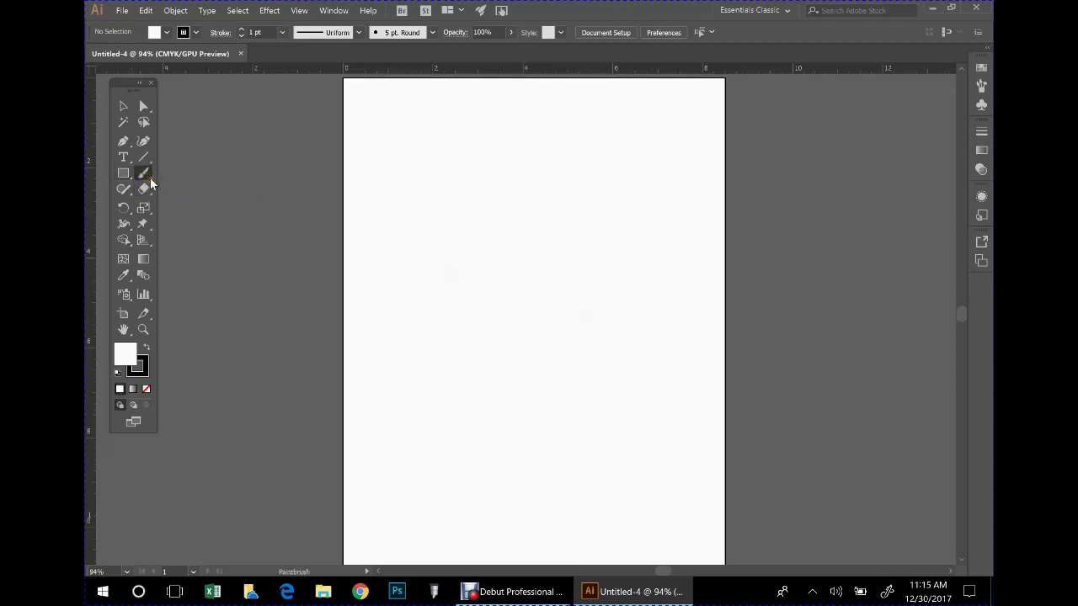
pyautogui.click(150, 179)
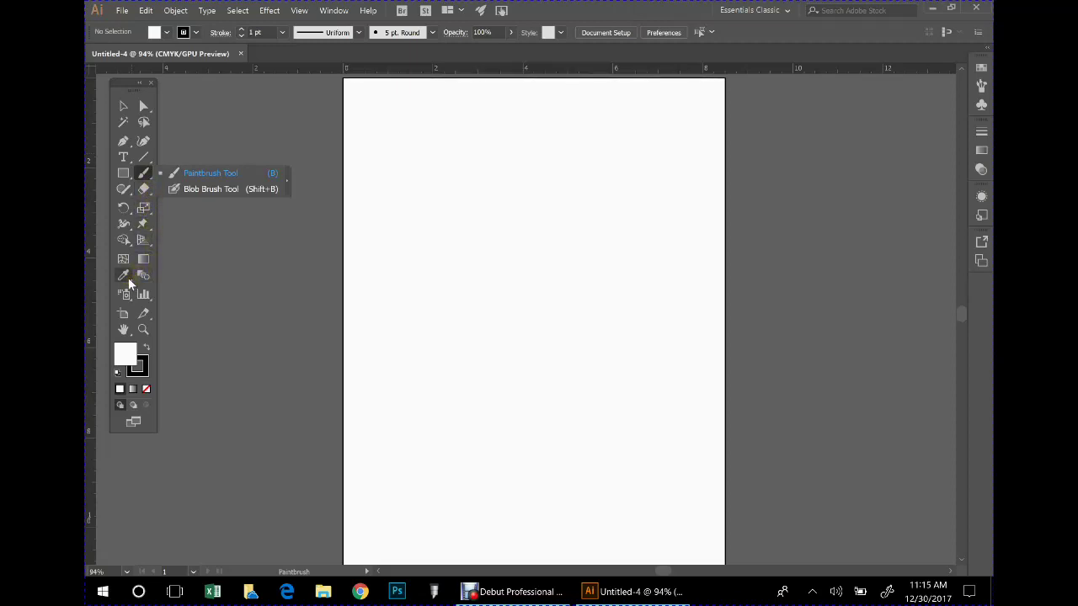
# Pan the artboard with the Hand tool and magnify the view to 150% with the Zoom tool.
pyautogui.click(123, 333)
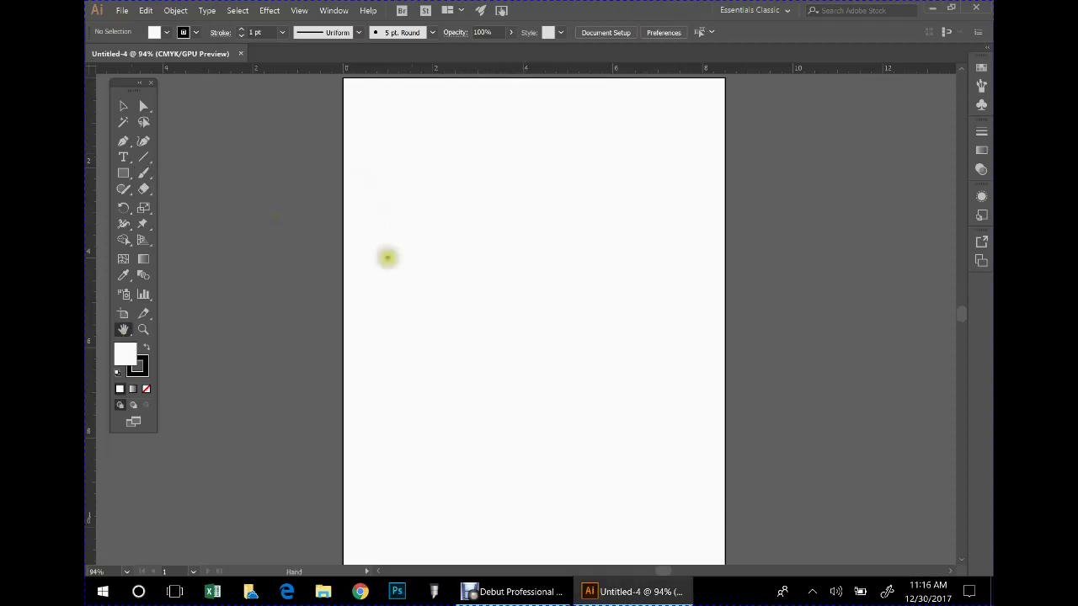
pyautogui.moveTo(387, 258); pyautogui.dragTo(359, 262)
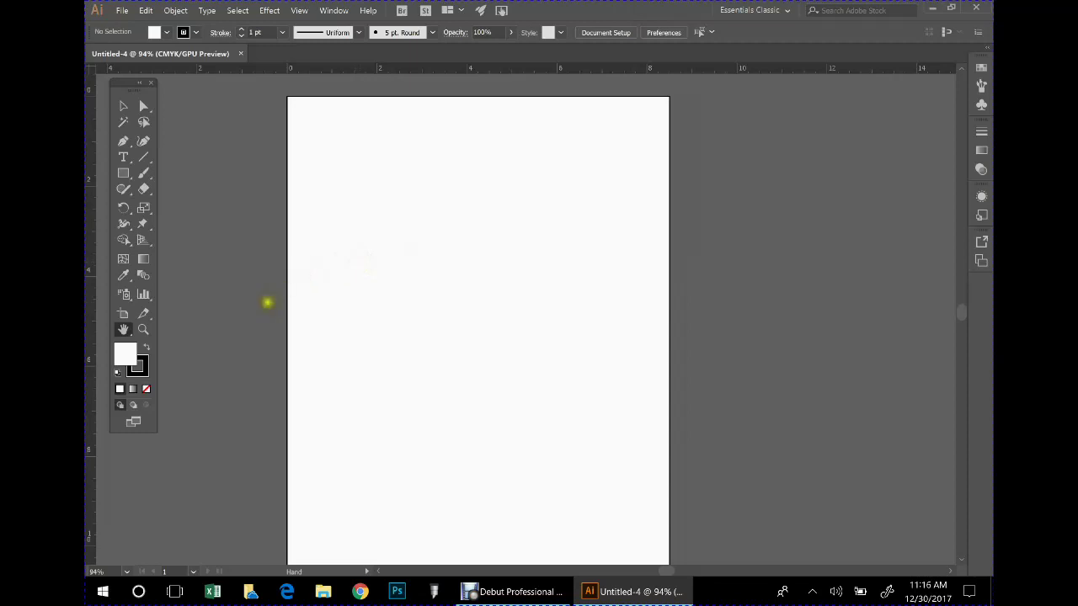
pyautogui.click(146, 332)
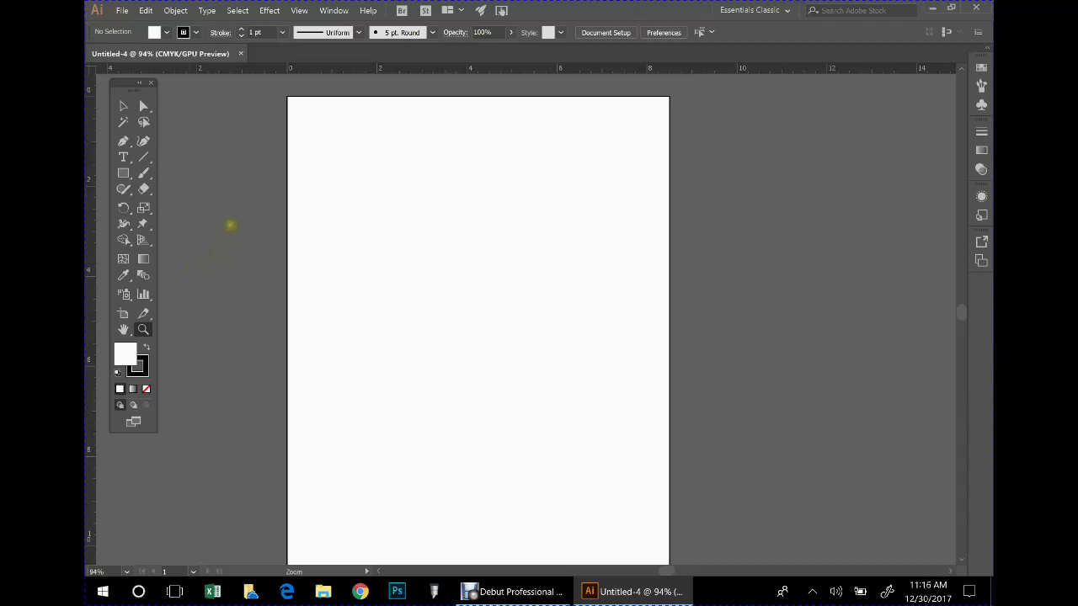
pyautogui.click(257, 230)
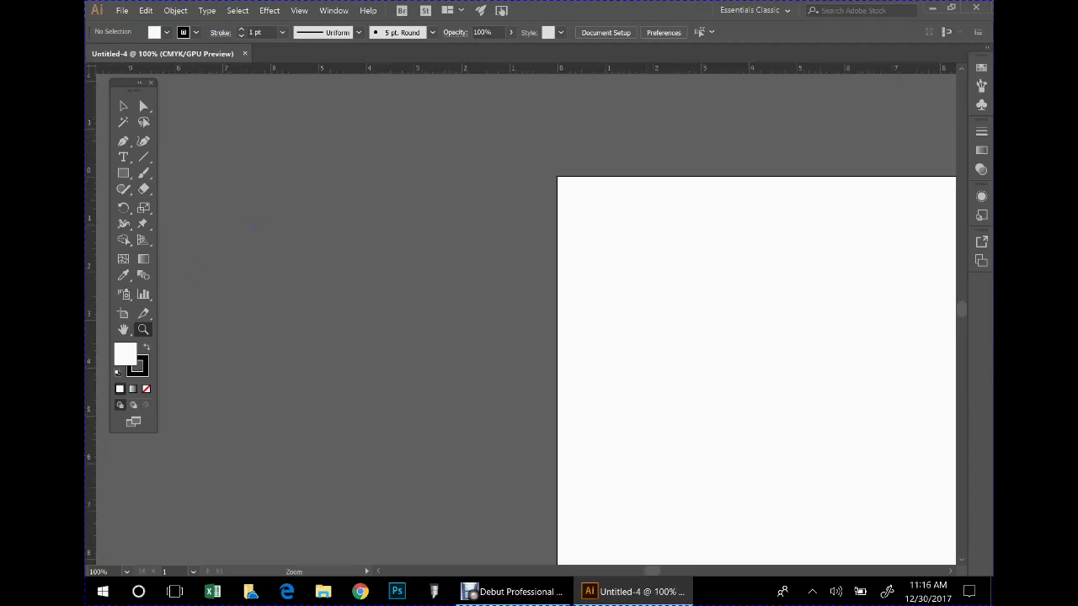
pyautogui.click(258, 228)
# Activate the Hand tool and fit all artboards in the window.
pyautogui.click(123, 330)
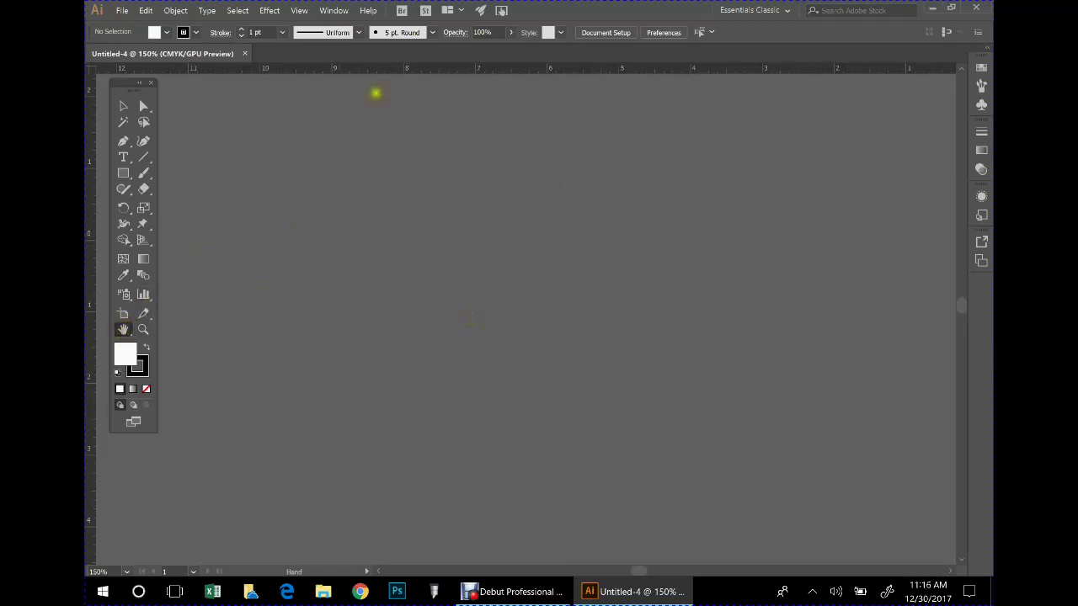
pyautogui.click(300, 11)
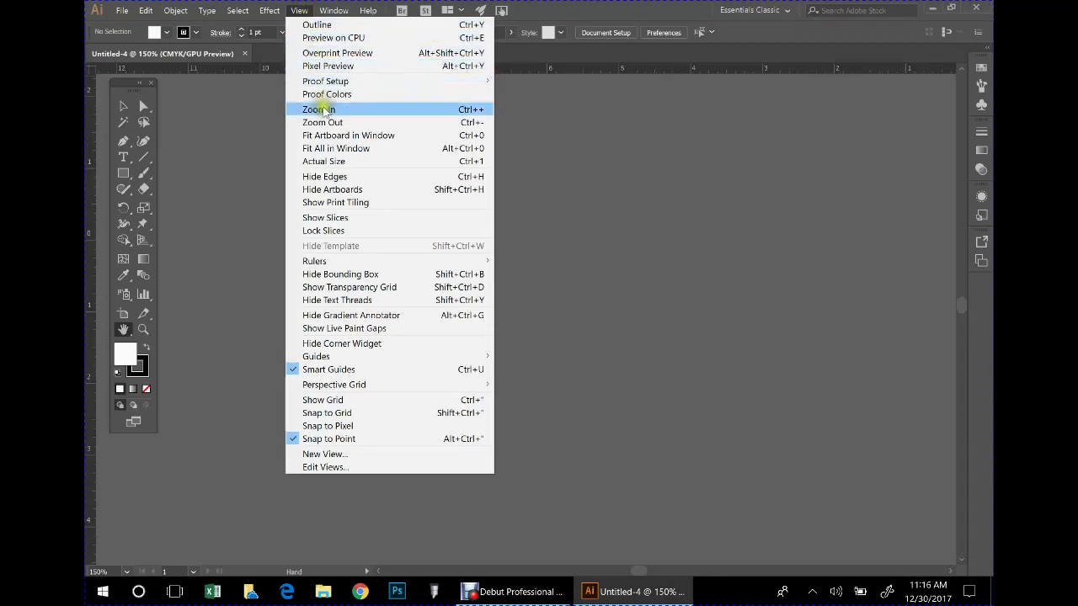
pyautogui.click(335, 149)
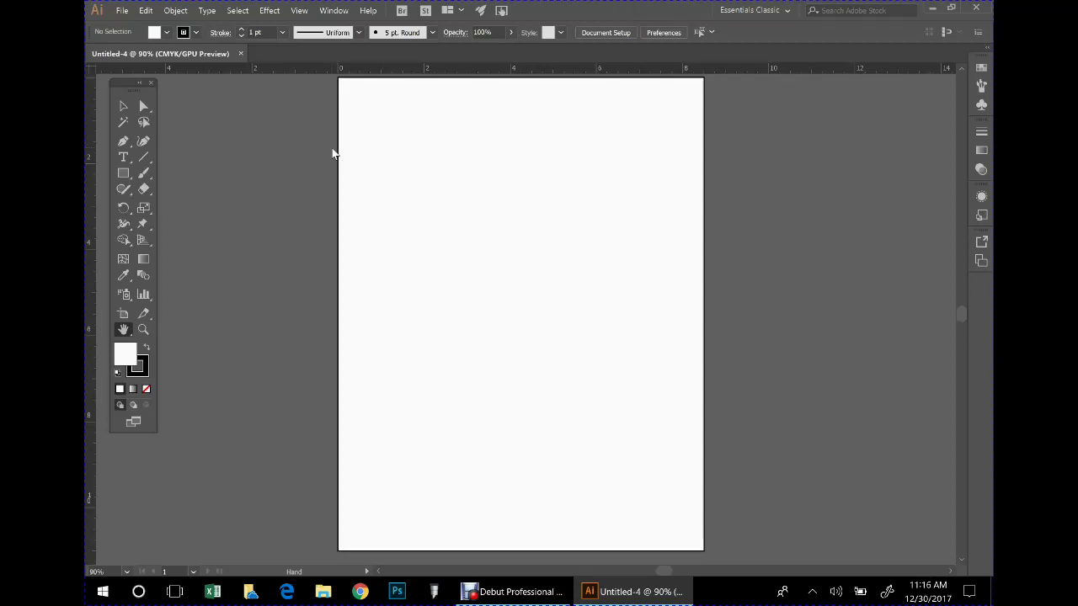
# Expand the collapsed panel dock and look through the Swatches panel's options.
pyautogui.click(985, 50)
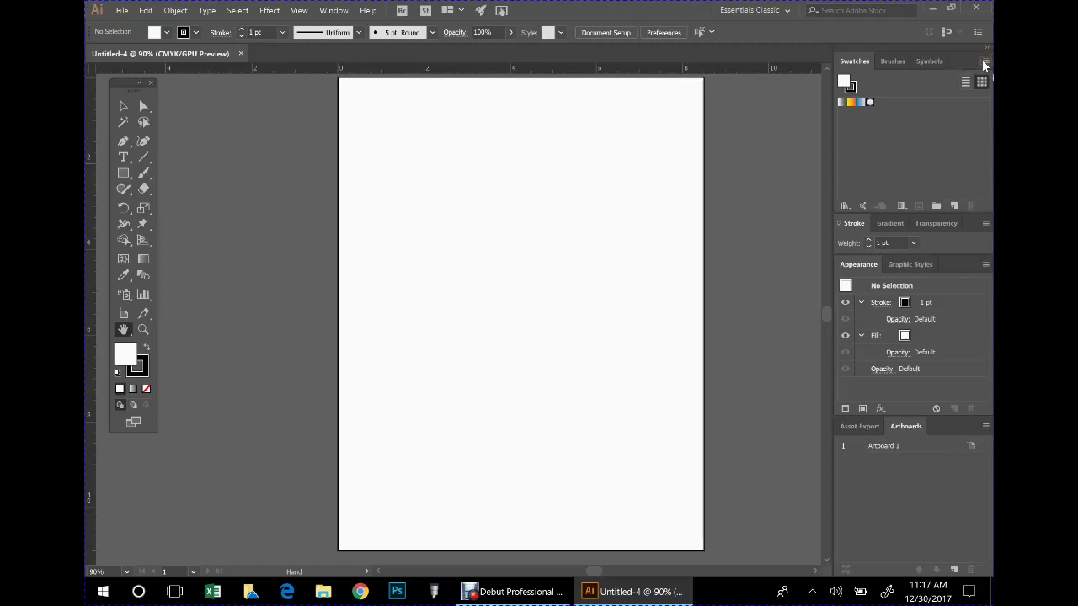
pyautogui.click(984, 64)
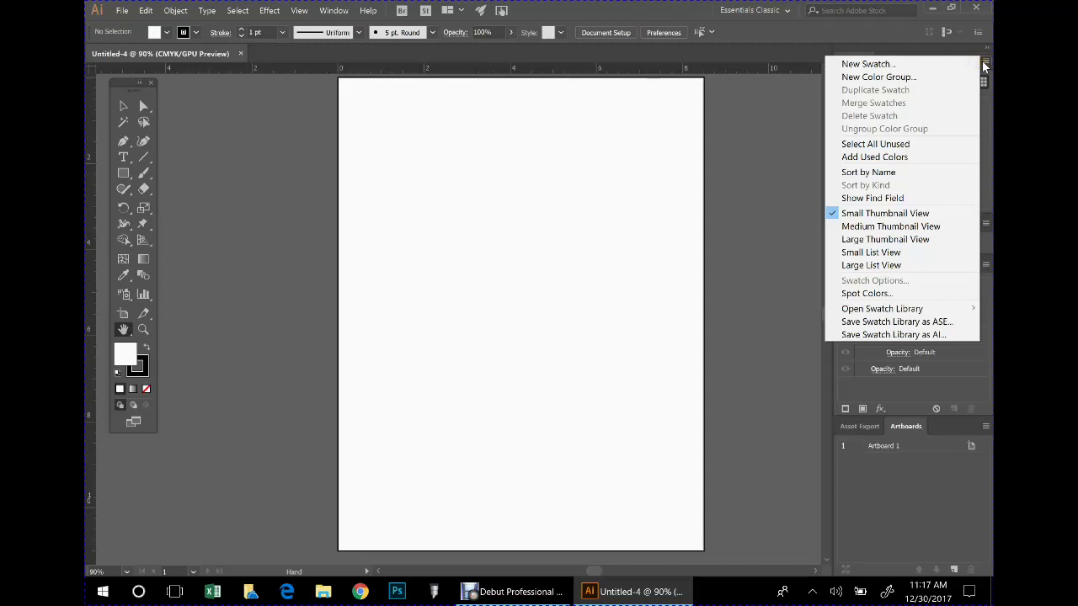
pyautogui.click(985, 64)
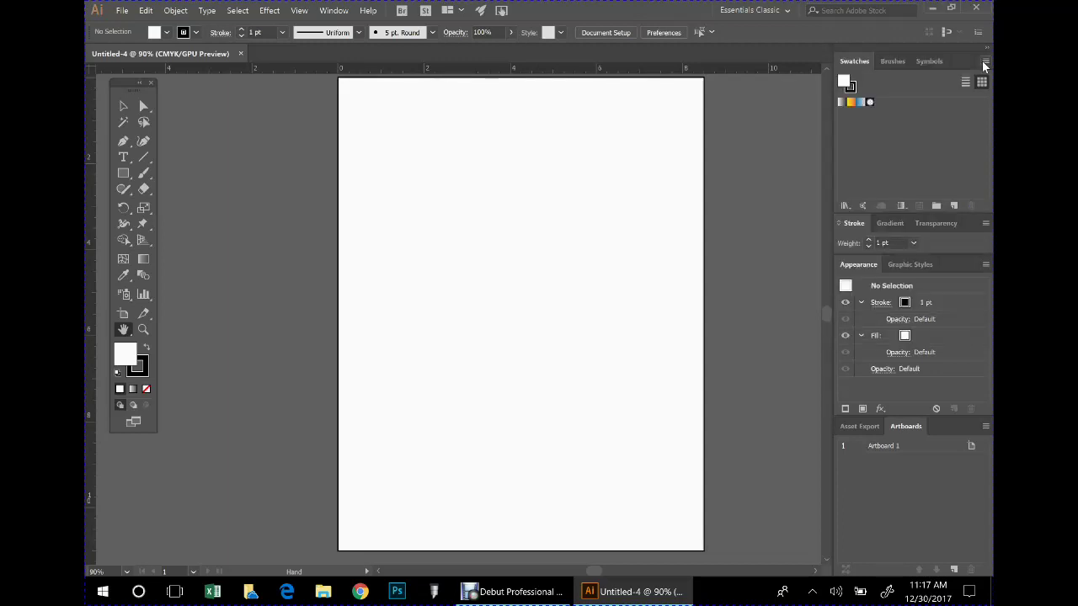
# Detach the Swatches, Symbols and Brushes panels from the dock and close them.
pyautogui.moveTo(854, 60)
pyautogui.mouseDown()
pyautogui.moveTo(871, 68)
pyautogui.moveTo(771, 147)
pyautogui.moveTo(725, 146)
pyautogui.mouseUp()
pyautogui.click(862, 133)
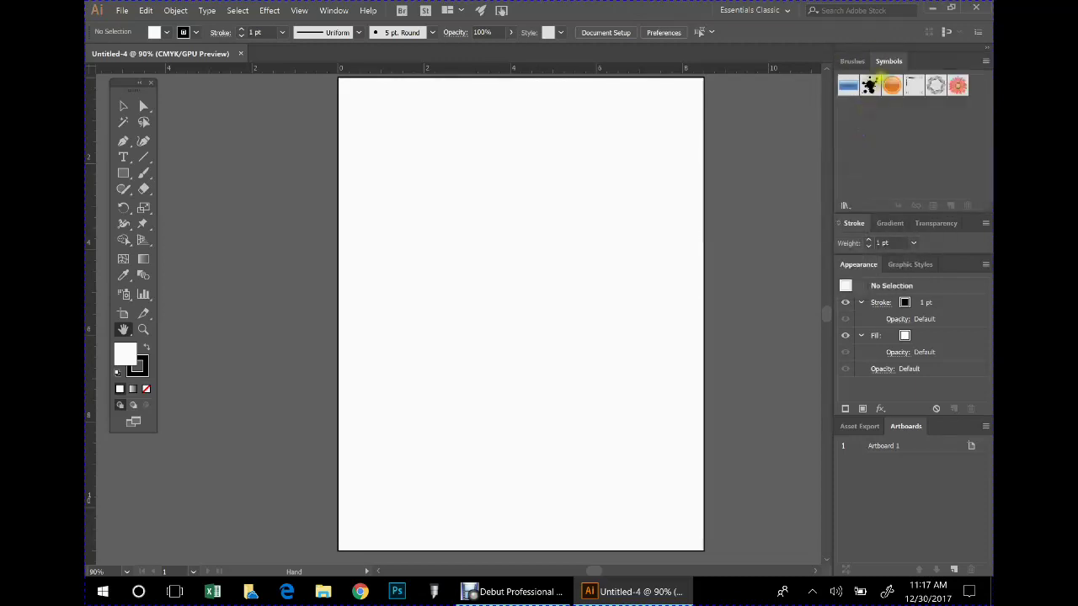
pyautogui.moveTo(900, 61)
pyautogui.mouseDown()
pyautogui.moveTo(842, 106)
pyautogui.moveTo(762, 135)
pyautogui.mouseUp()
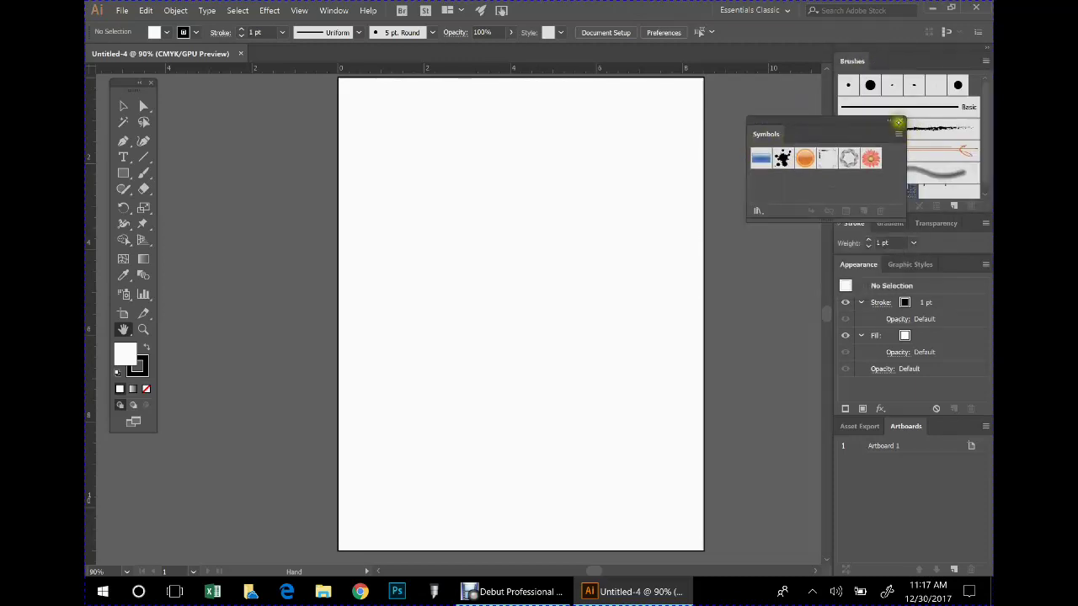
pyautogui.click(895, 126)
pyautogui.moveTo(854, 61)
pyautogui.mouseDown()
pyautogui.moveTo(755, 120)
pyautogui.moveTo(704, 136)
pyautogui.mouseUp()
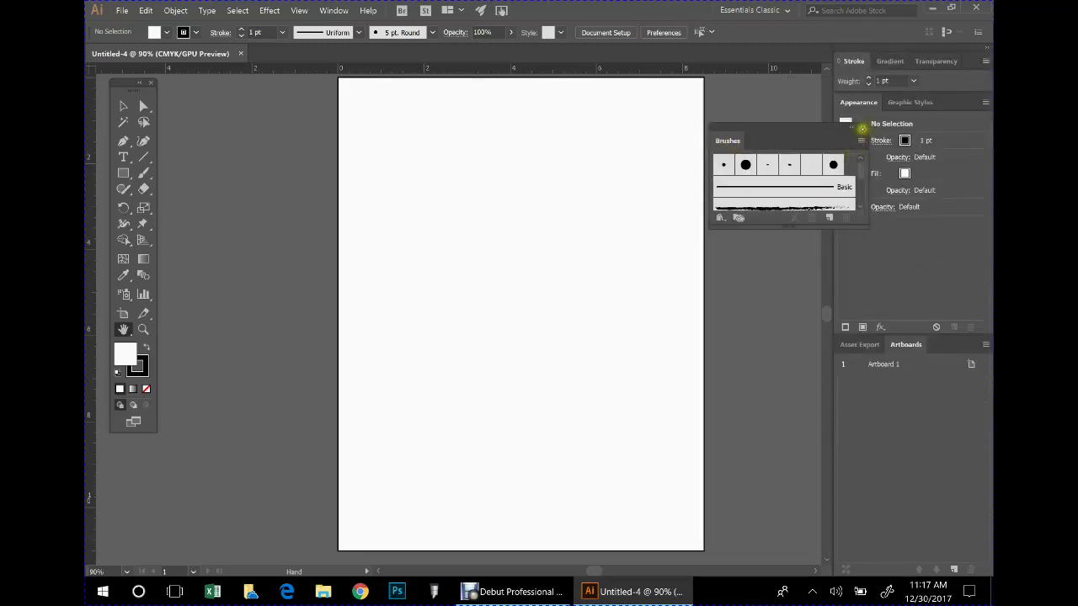
pyautogui.click(860, 120)
# Detach the Stroke, Transparency and Gradient panels from the dock and close them.
pyautogui.moveTo(854, 61); pyautogui.dragTo(734, 126)
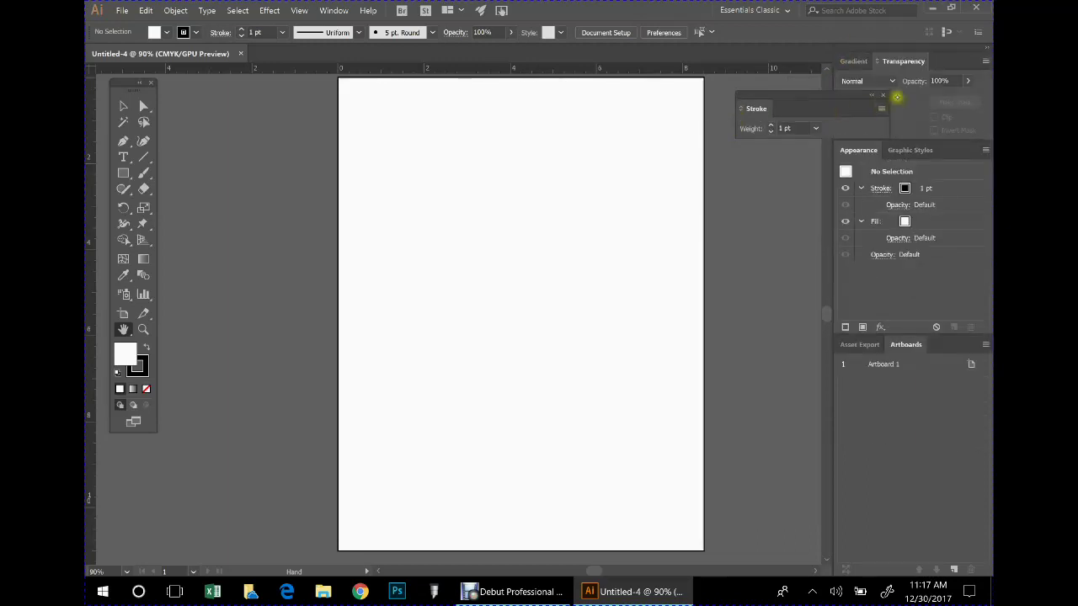
pyautogui.click(879, 95)
pyautogui.moveTo(895, 61); pyautogui.dragTo(715, 126)
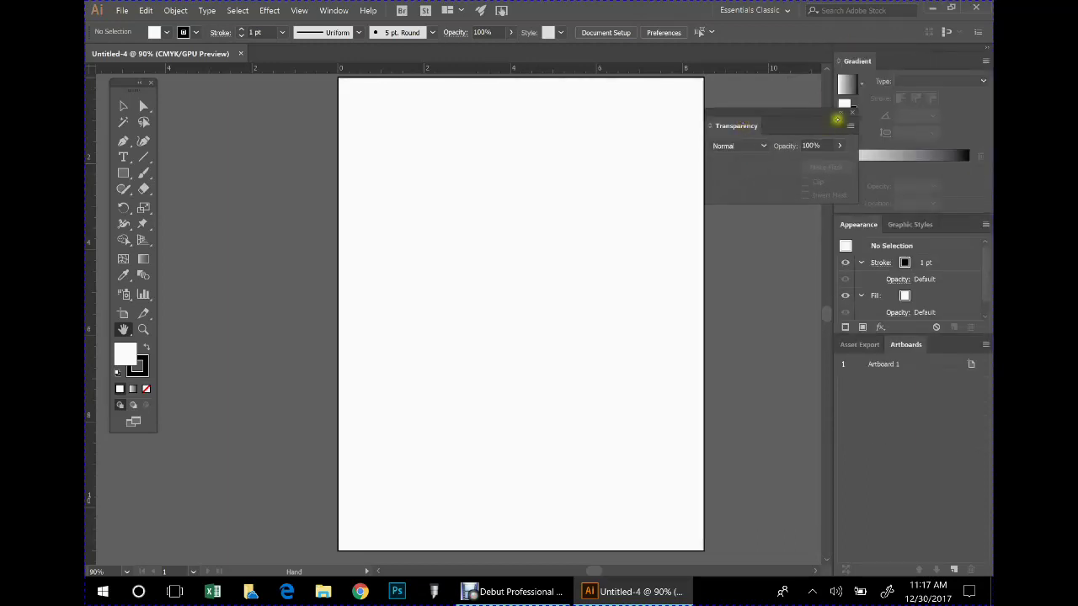
pyautogui.click(851, 119)
pyautogui.moveTo(861, 63); pyautogui.dragTo(840, 124)
pyautogui.click(840, 125)
# Remove the Appearance and Graphic Styles panels from the dock, leaving only Asset Export and Artboards.
pyautogui.moveTo(859, 61); pyautogui.dragTo(705, 141)
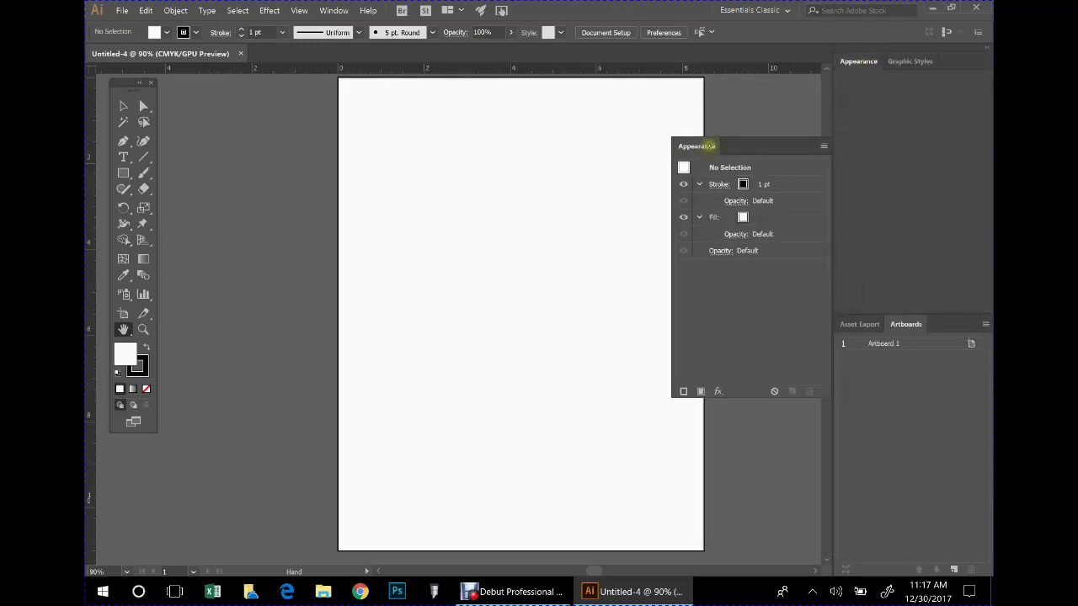
pyautogui.click(824, 139)
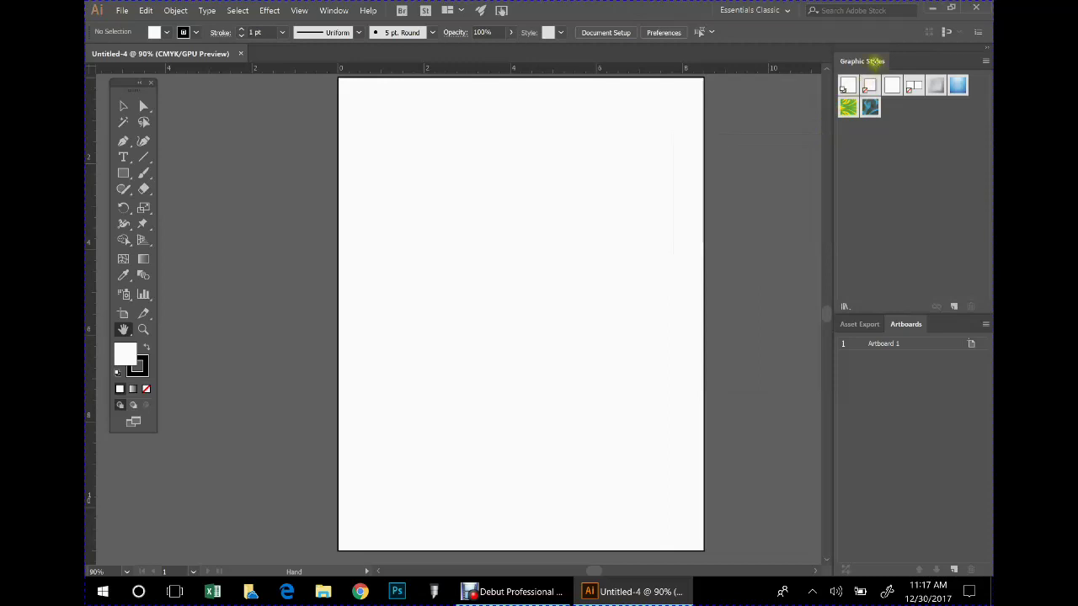
pyautogui.moveTo(875, 61); pyautogui.dragTo(718, 127)
pyautogui.click(828, 116)
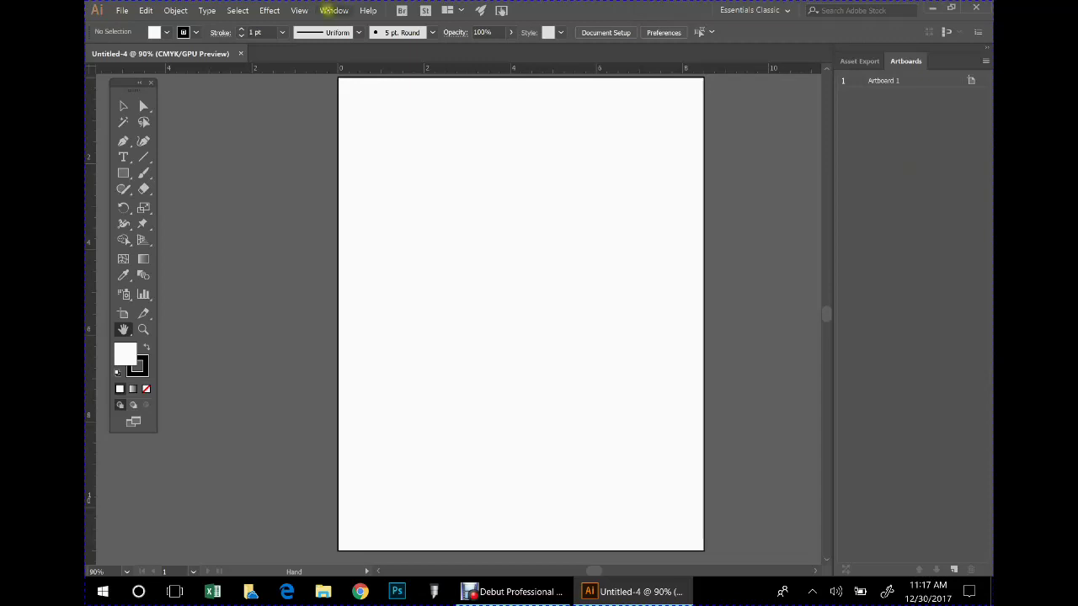
# Open the Align panel group, place it below the Artboards list, and compare its Transform and Align contents.
pyautogui.click(330, 10)
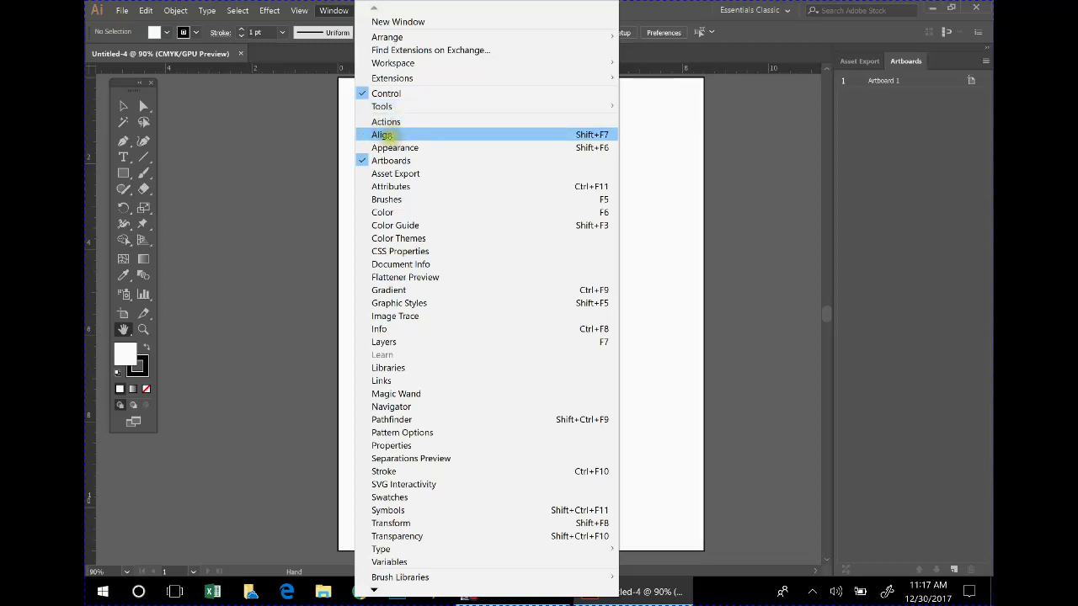
pyautogui.click(392, 135)
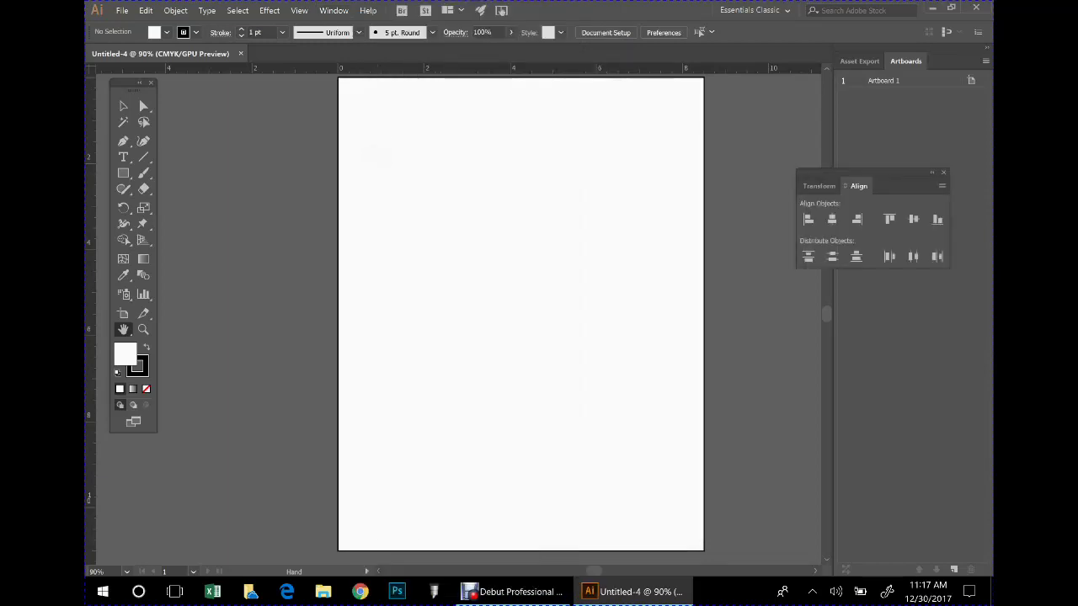
pyautogui.moveTo(895, 172); pyautogui.dragTo(950, 107)
pyautogui.click(859, 113)
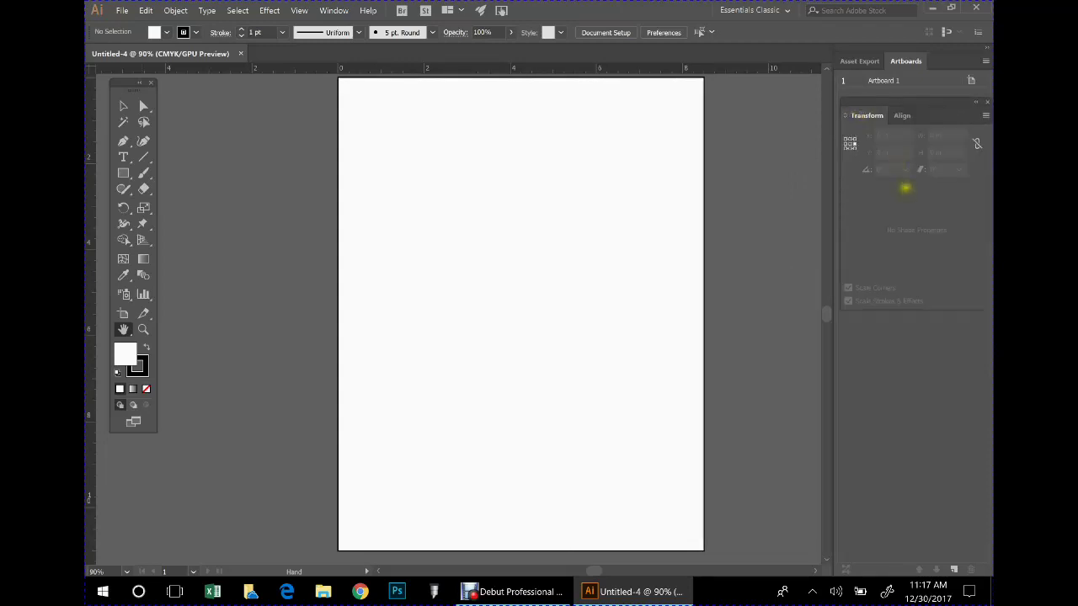
pyautogui.click(900, 114)
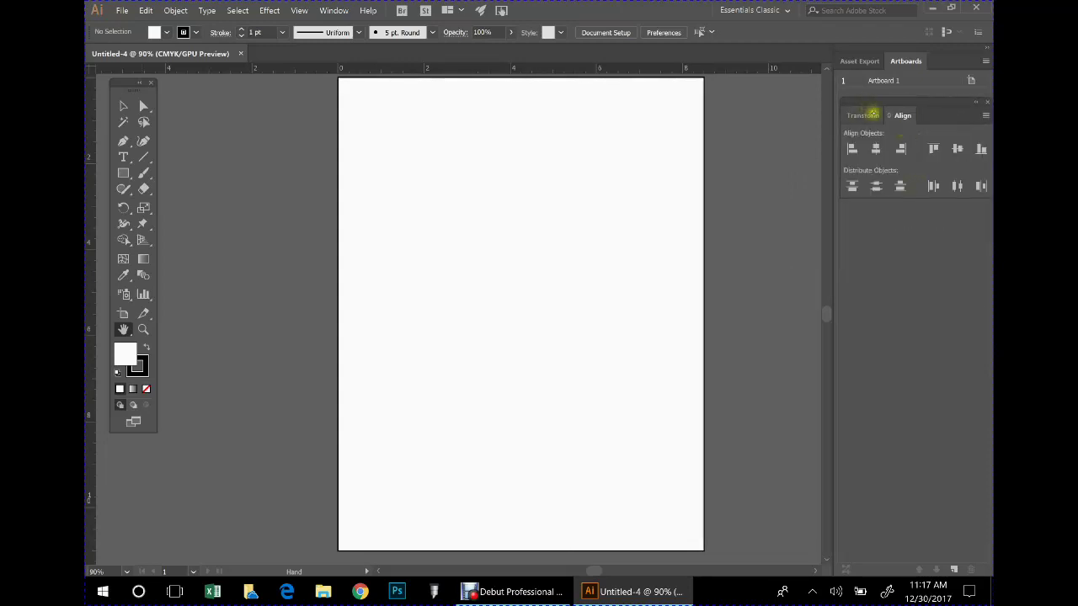
# Detach and close the Transform panel from the Align group, and open the Layers panel in the area below Align.
pyautogui.moveTo(867, 113); pyautogui.dragTo(621, 233)
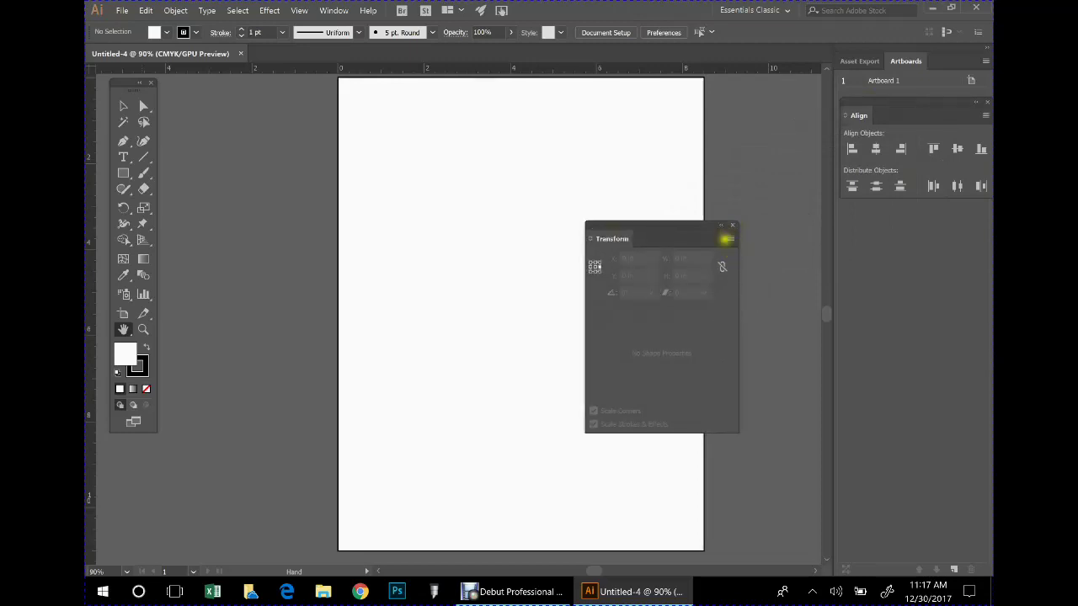
pyautogui.click(731, 223)
pyautogui.click(333, 10)
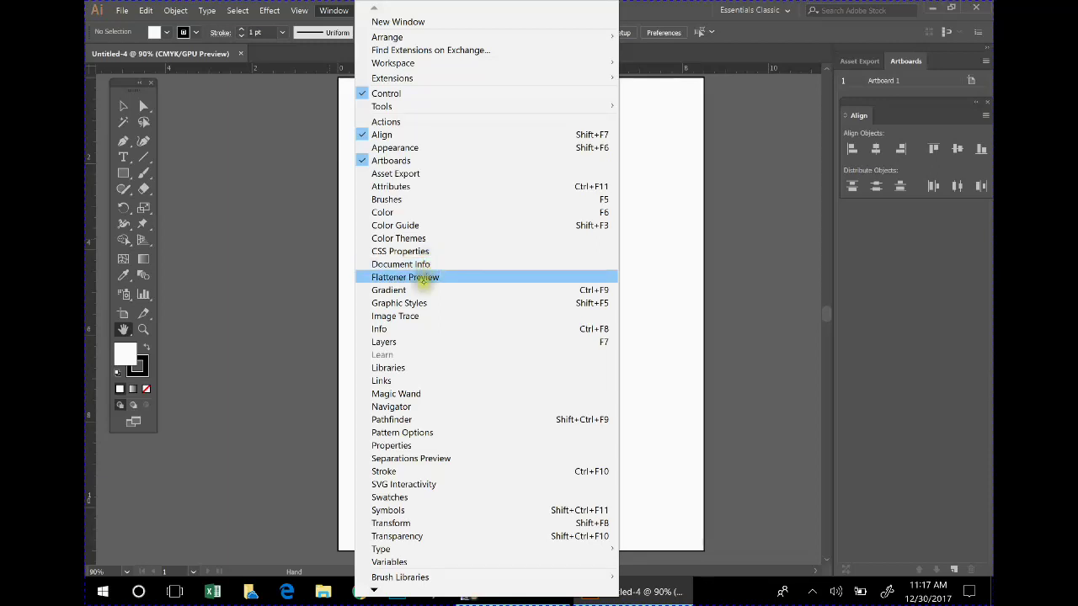
pyautogui.click(391, 342)
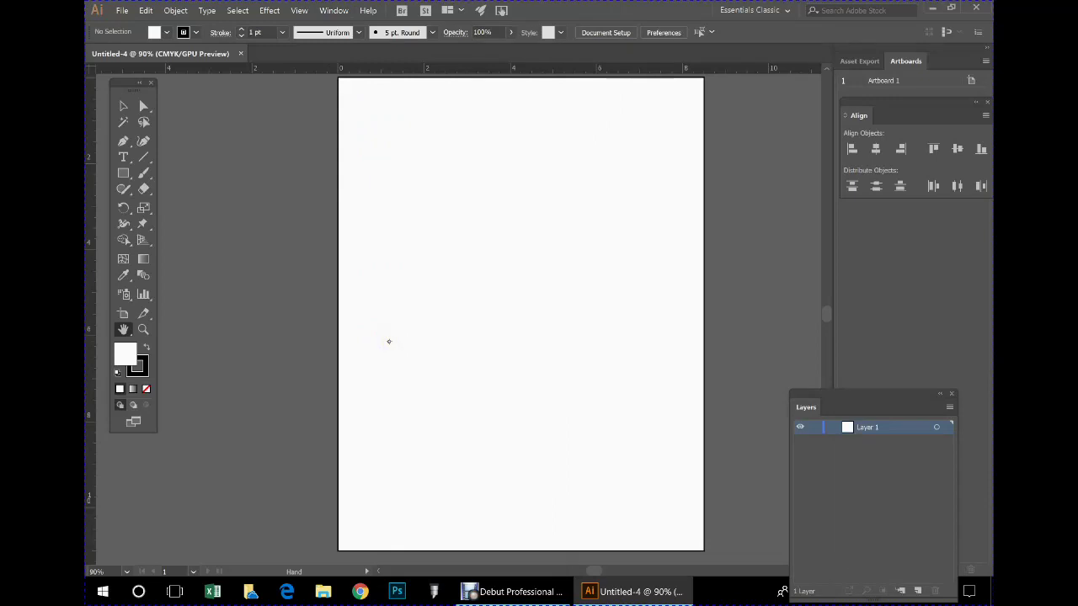
pyautogui.moveTo(881, 393); pyautogui.dragTo(934, 279)
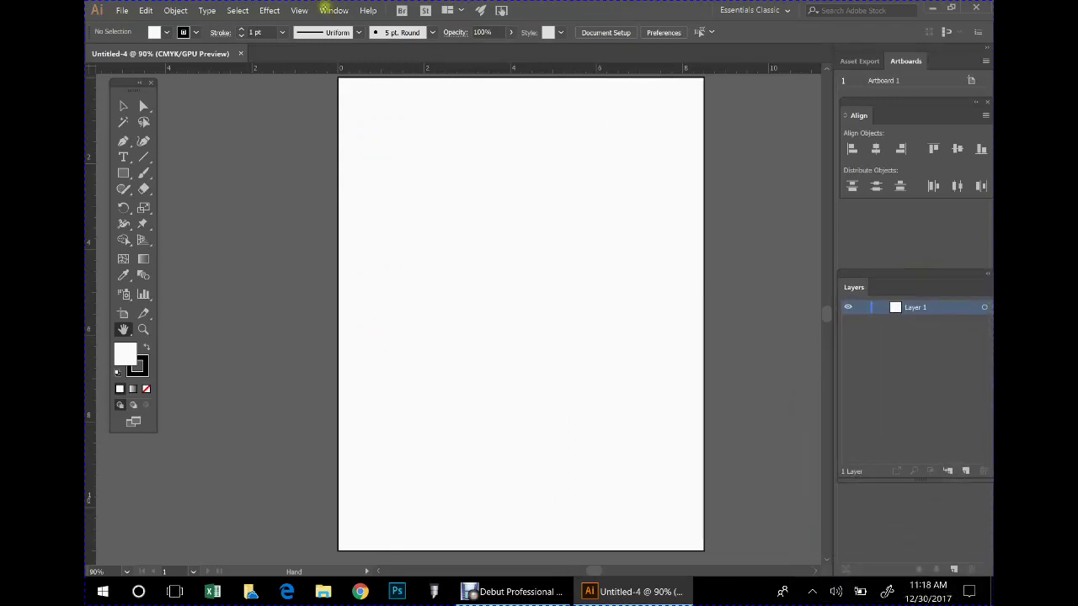
# Open the Pathfinder panel and place it between the Align and Layers panels.
pyautogui.click(331, 11)
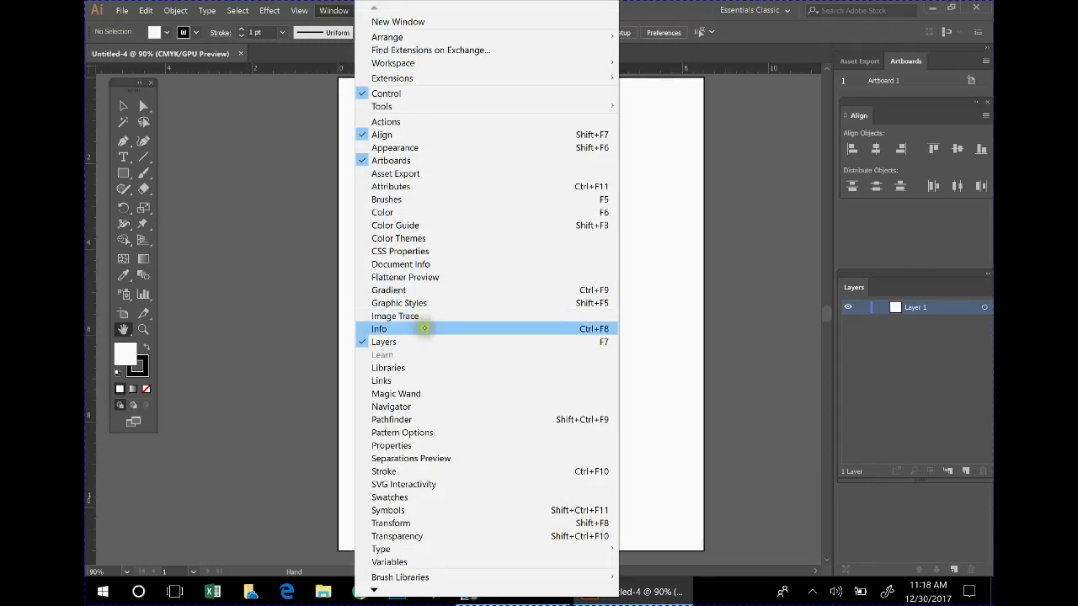
pyautogui.click(401, 420)
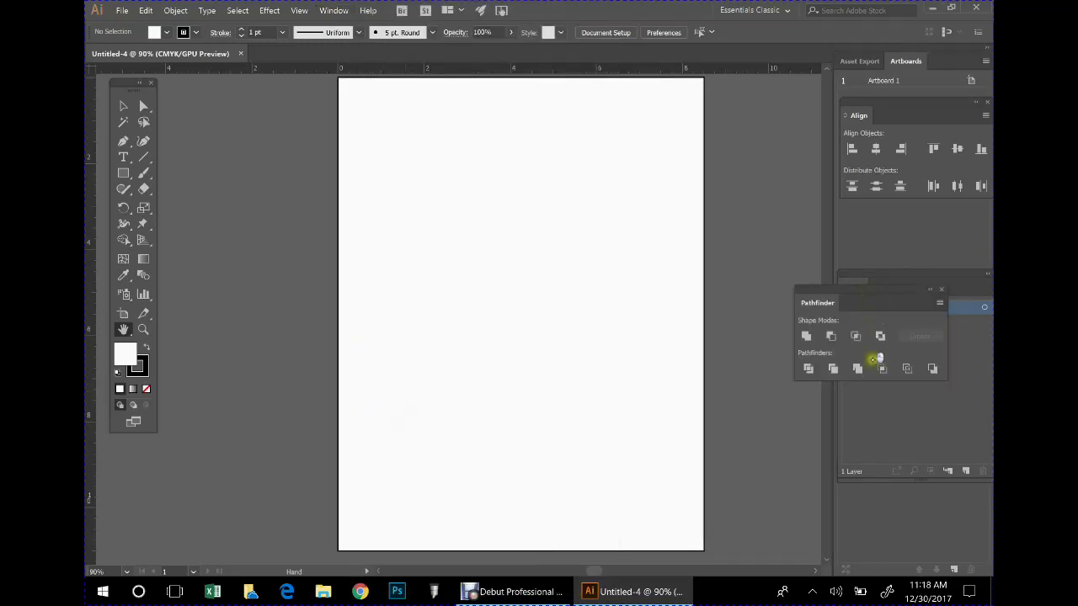
pyautogui.moveTo(881, 287); pyautogui.dragTo(909, 209)
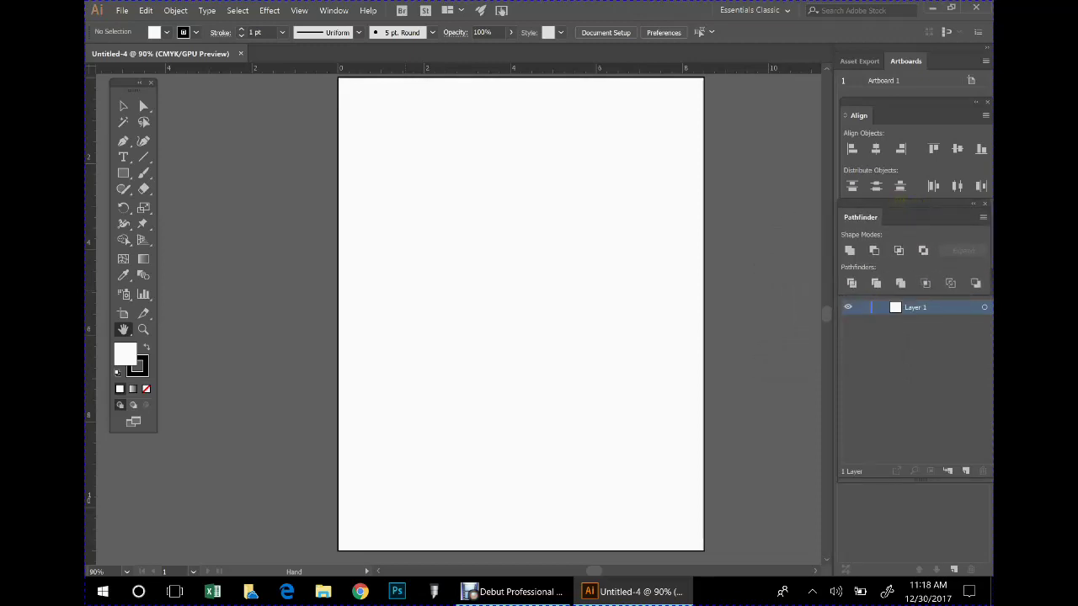
# Open the Character and Paragraph panel group and position it directly below the Layers panel.
pyautogui.click(333, 10)
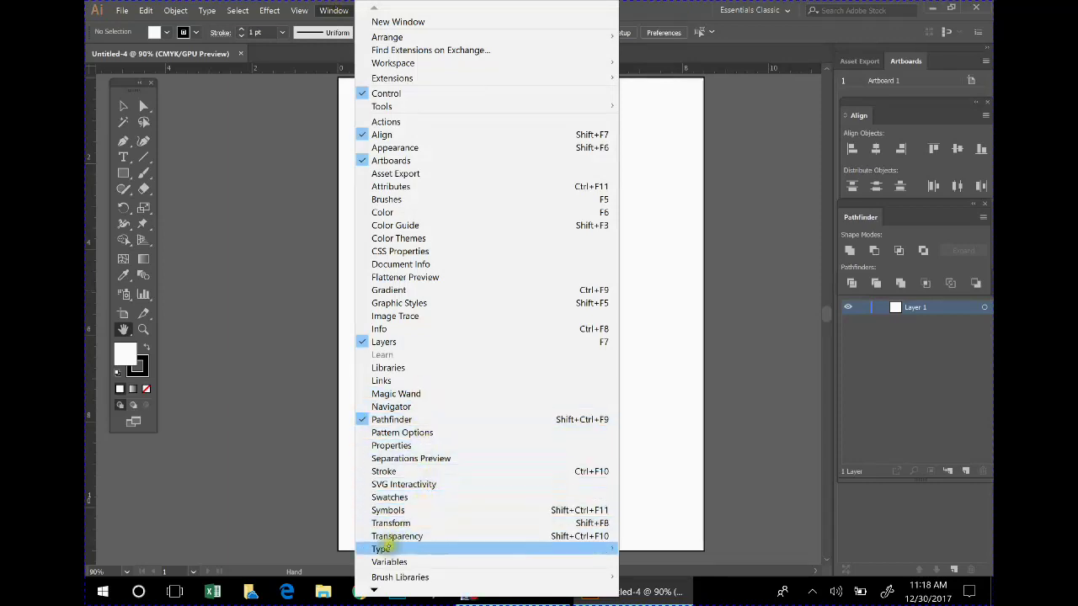
pyautogui.moveTo(383, 549)
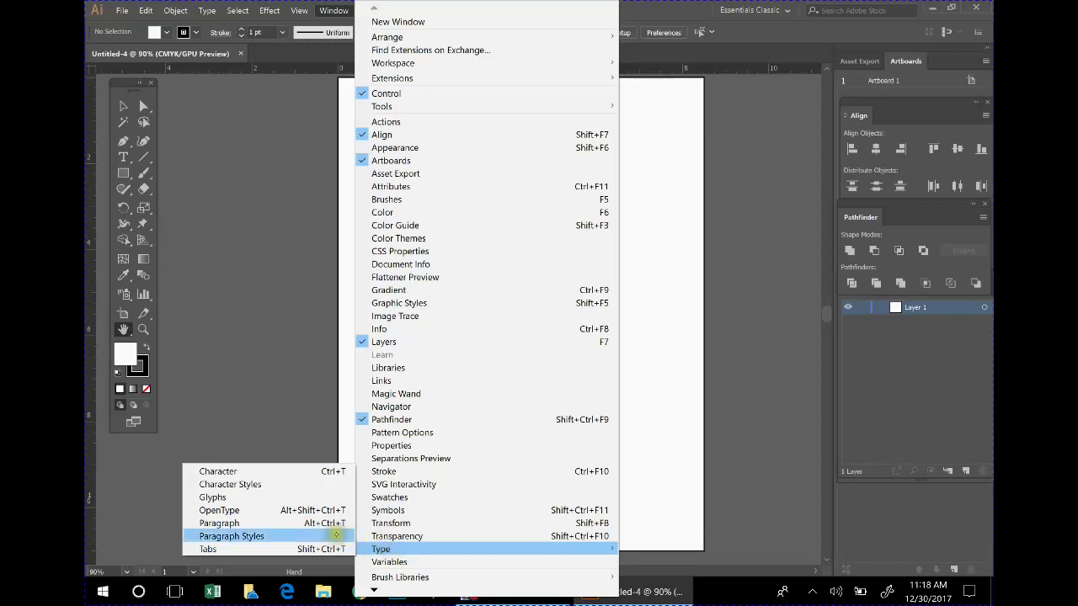
pyautogui.click(241, 470)
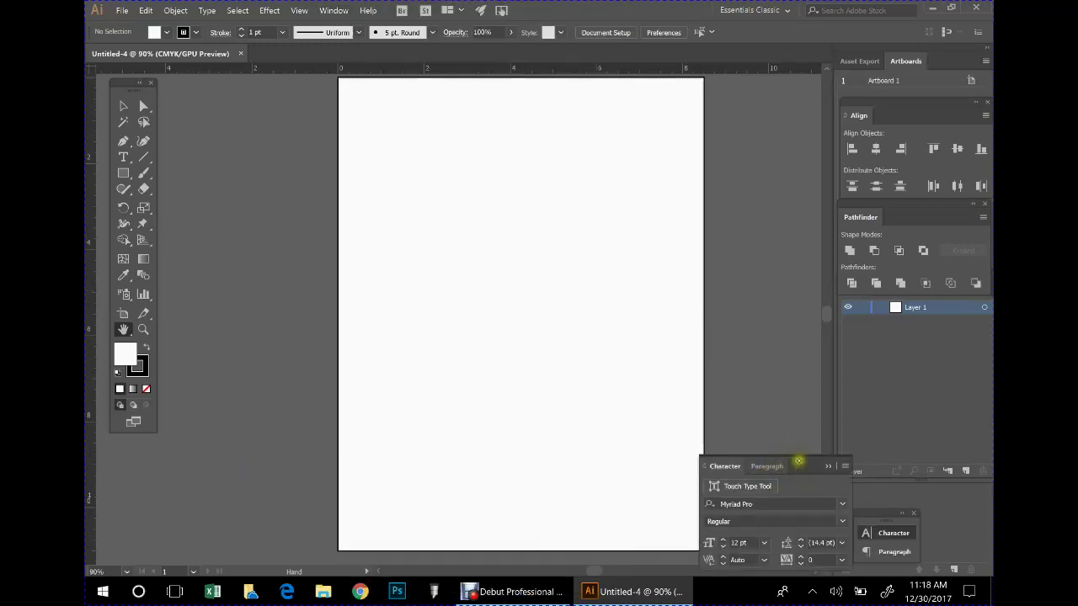
pyautogui.moveTo(807, 464); pyautogui.dragTo(930, 484)
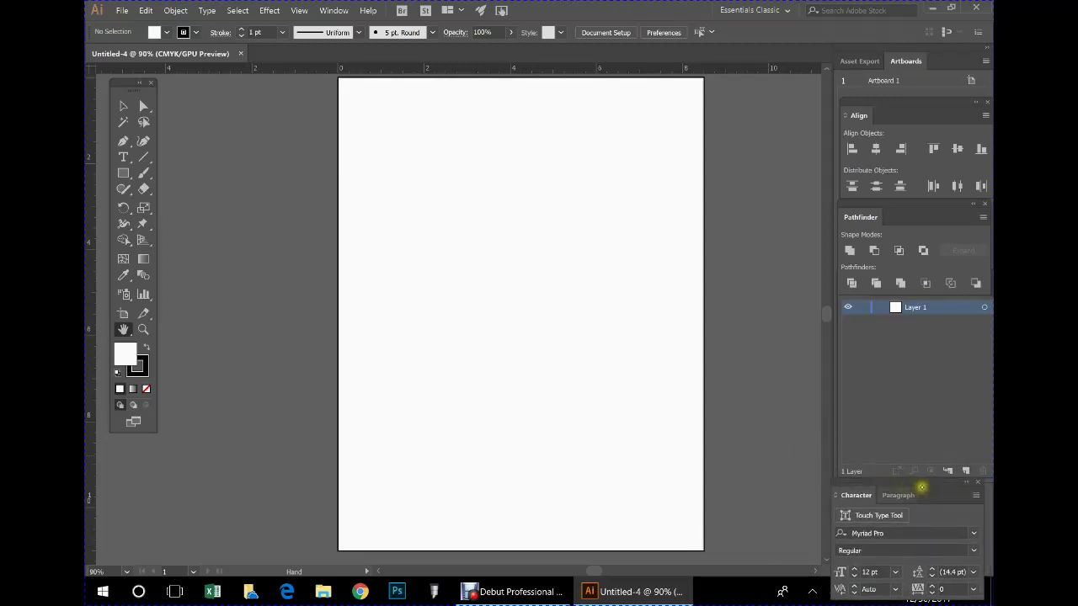
pyautogui.moveTo(926, 482)
pyautogui.mouseDown()
pyautogui.moveTo(944, 482)
pyautogui.moveTo(926, 497)
pyautogui.mouseUp()
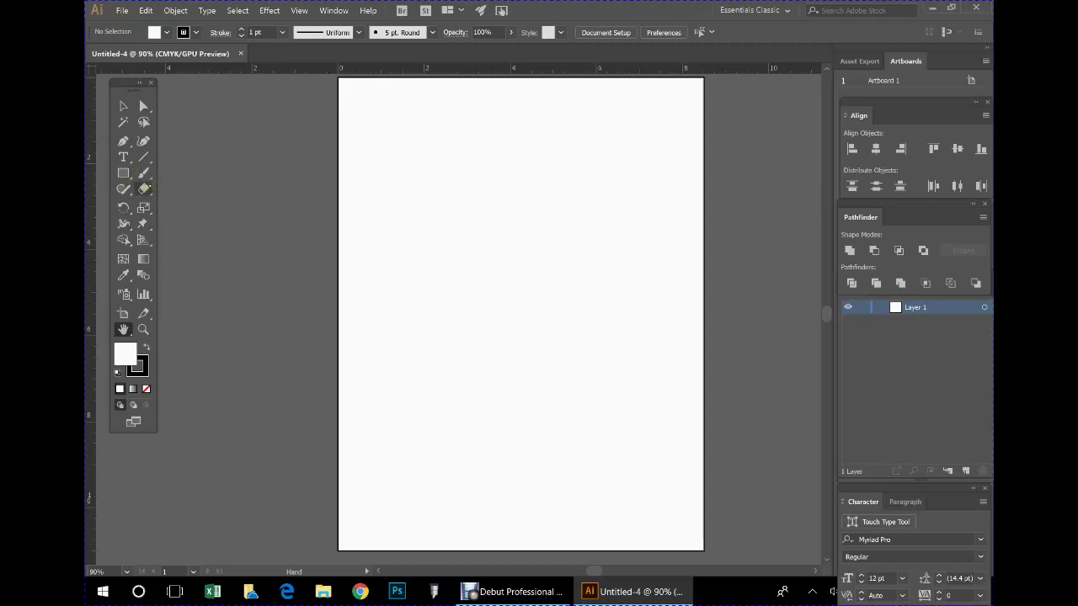
# Activate the Type tool and set the fill colour to black with hex value 000000.
pyautogui.click(122, 156)
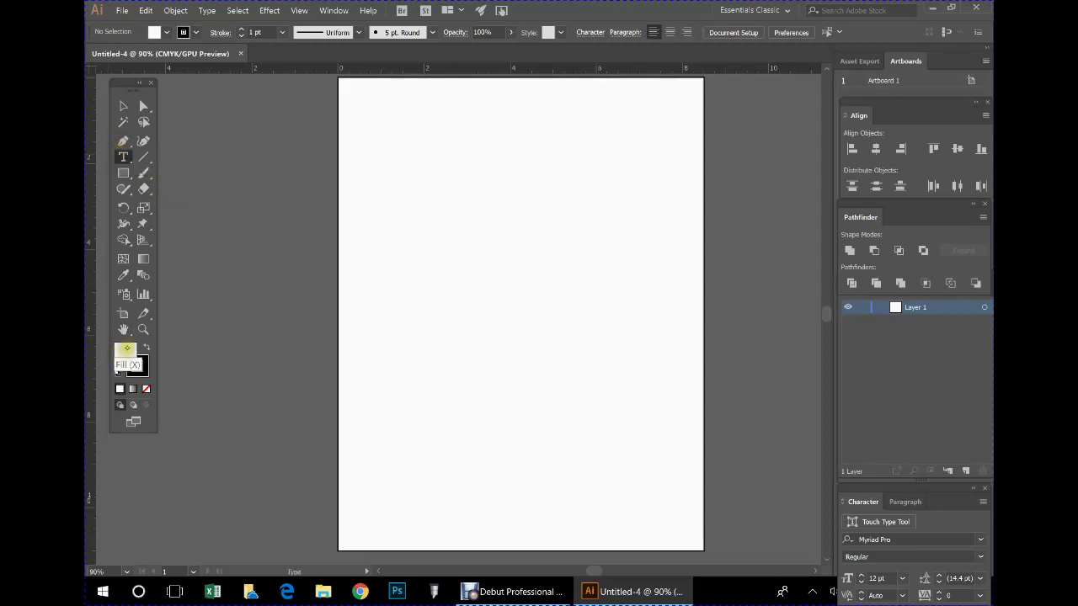
pyautogui.doubleClick(120, 354)
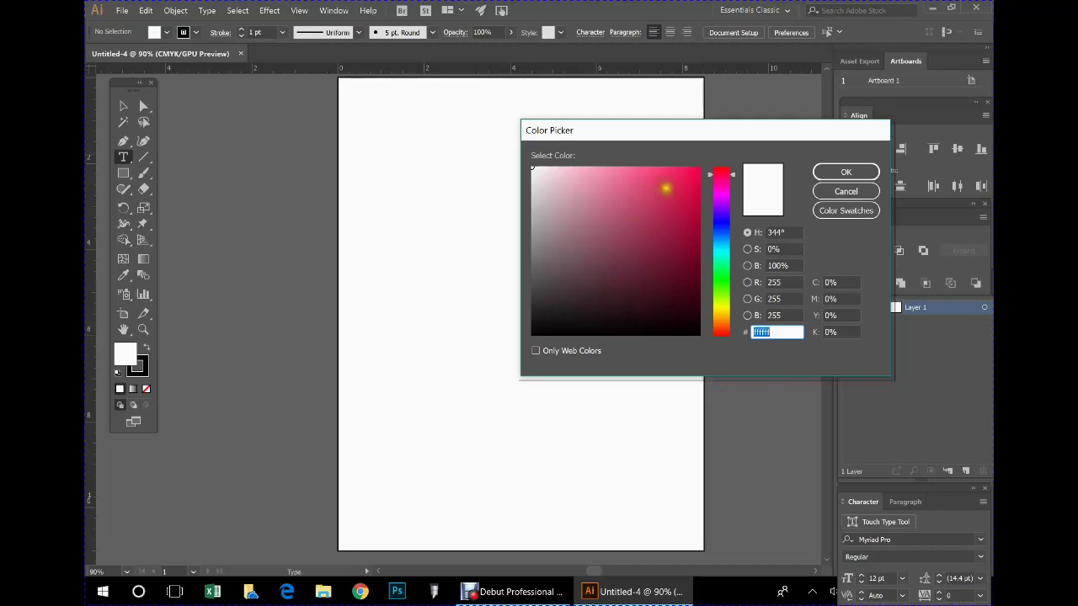
pyautogui.click(671, 192)
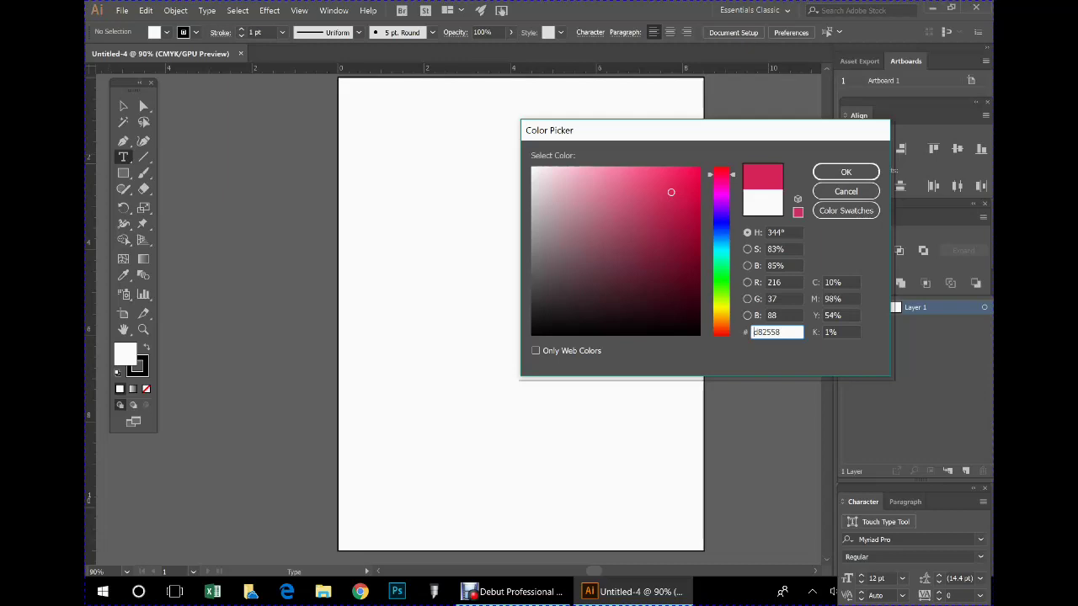
pyautogui.doubleClick(766, 332)
pyautogui.write('000000')
pyautogui.click(845, 172)
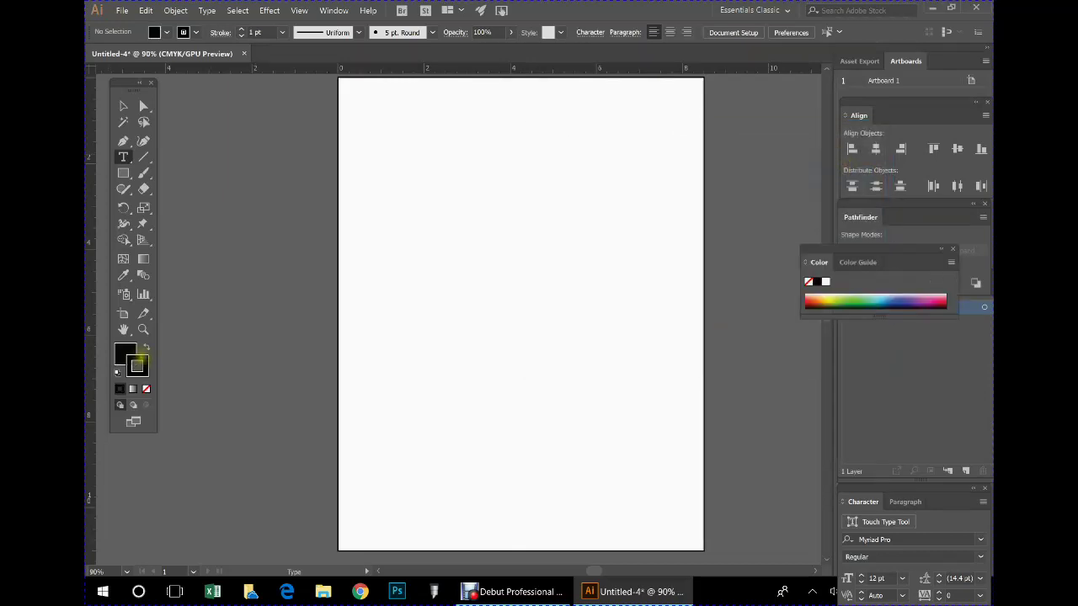
# Set the stroke to None, make the fill active again, and close the floating Color panel.
pyautogui.click(142, 360)
pyautogui.click(145, 389)
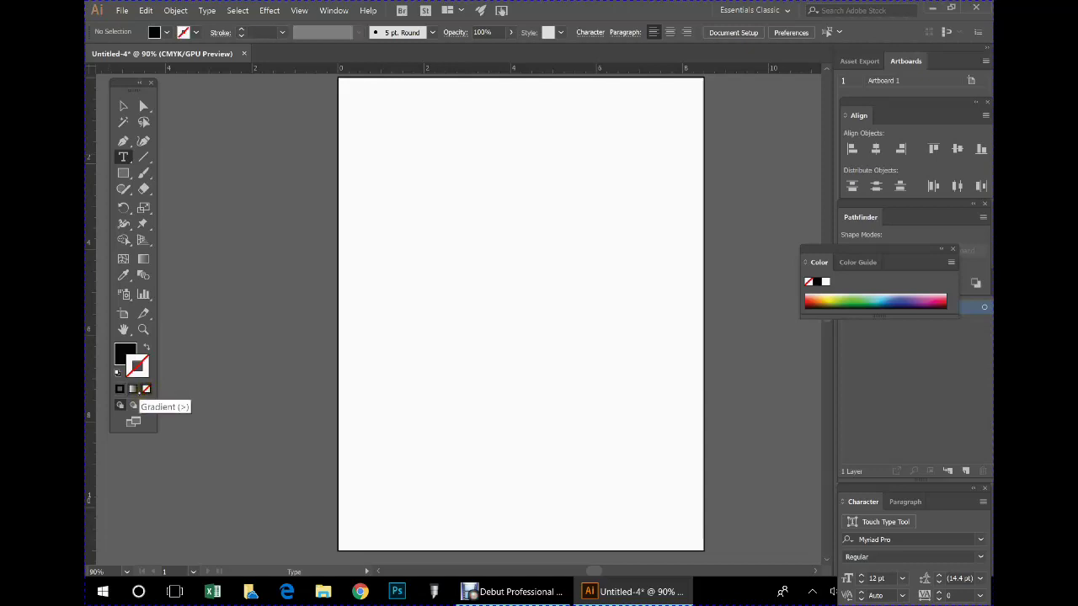
pyautogui.click(124, 352)
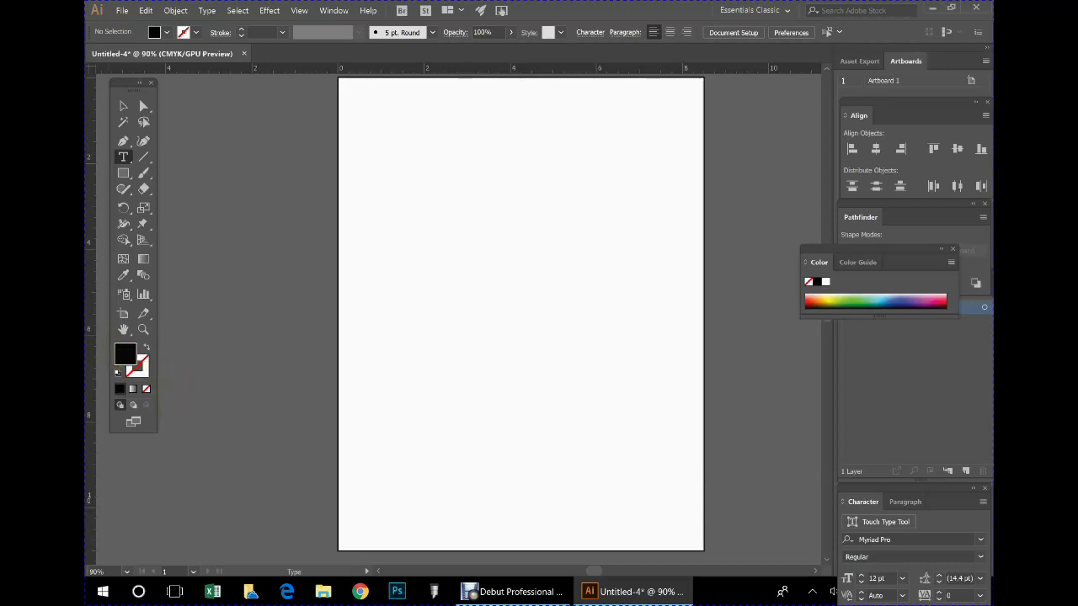
pyautogui.click(953, 249)
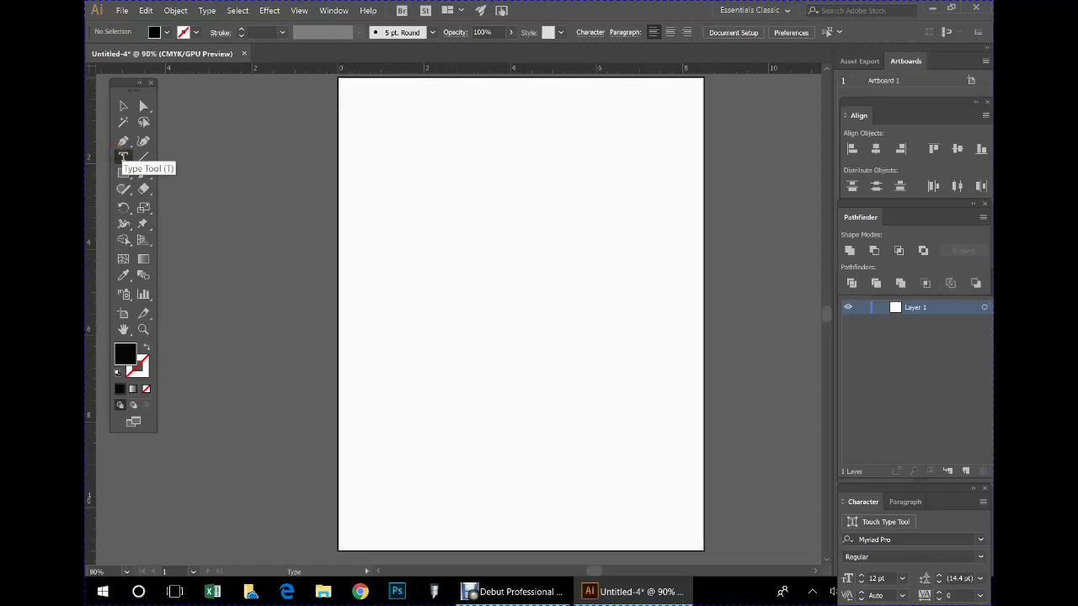
# Place a text object on the upper part of the artboard containing the letter A at 72 pt.
pyautogui.click(496, 224)
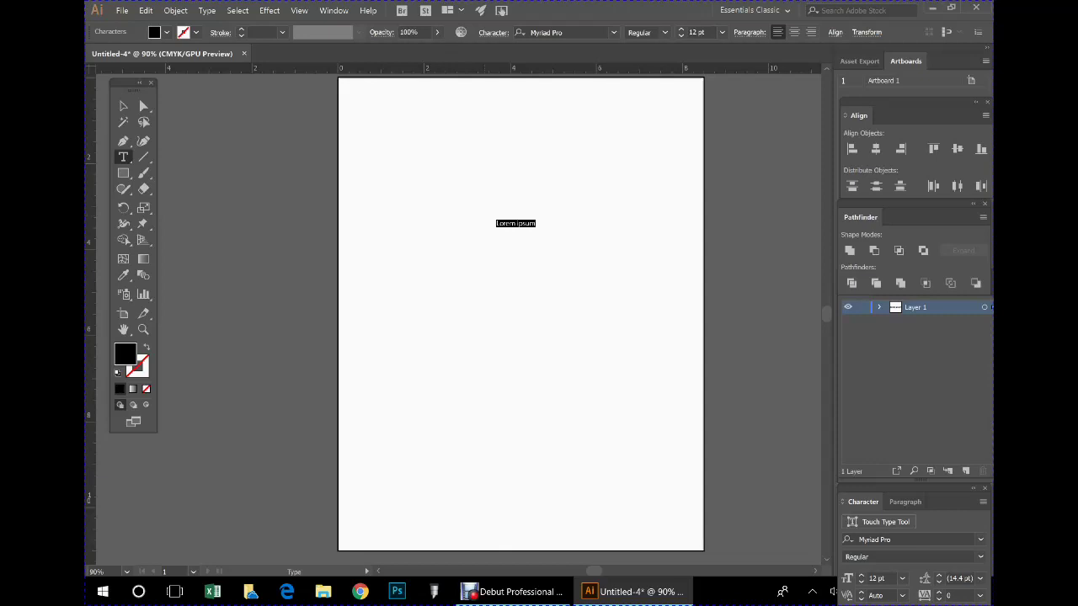
pyautogui.click(722, 32)
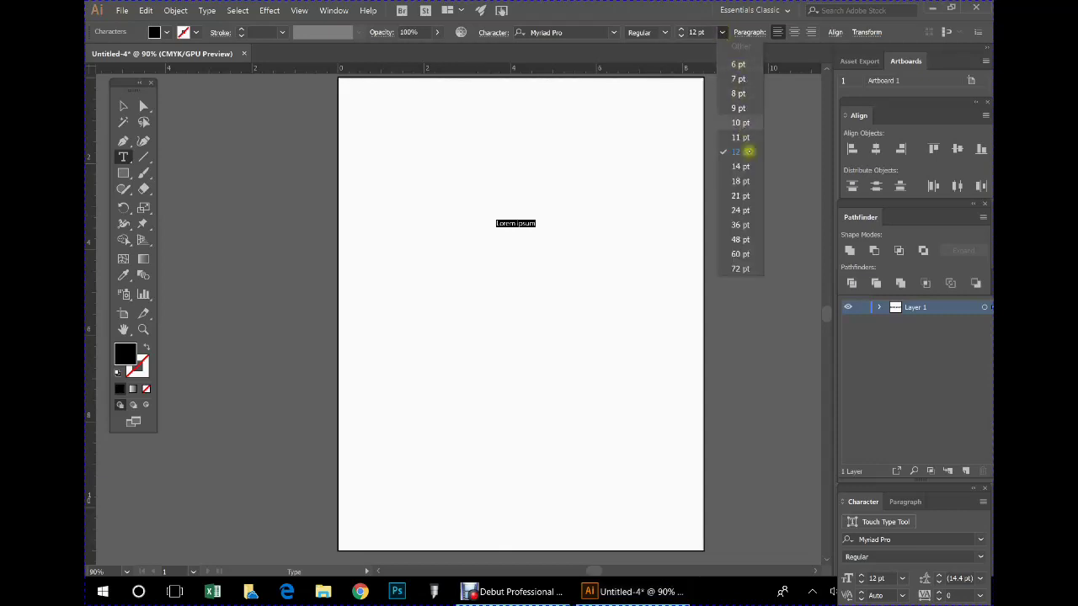
pyautogui.click(741, 268)
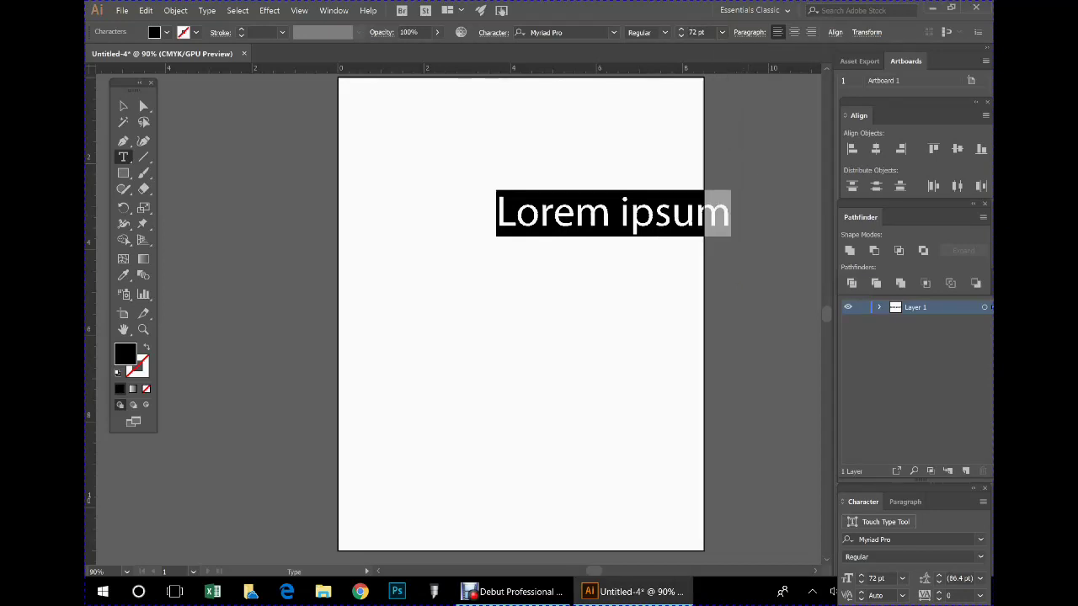
pyautogui.write('A')
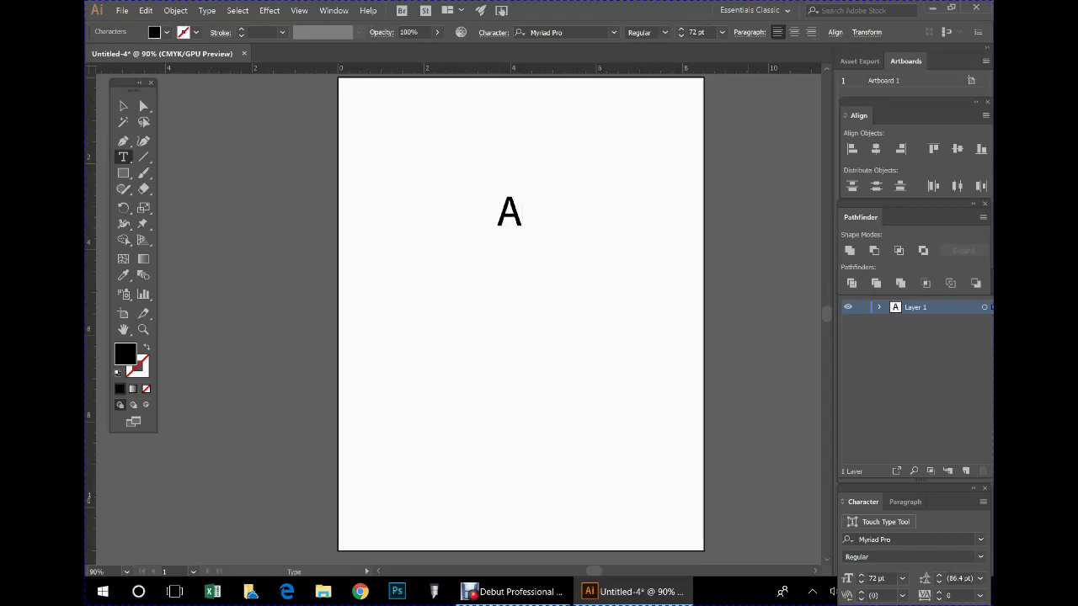
# Change the font of the letter A to KaiserzeitGotisch.
pyautogui.moveTo(517, 211); pyautogui.dragTo(485, 215)
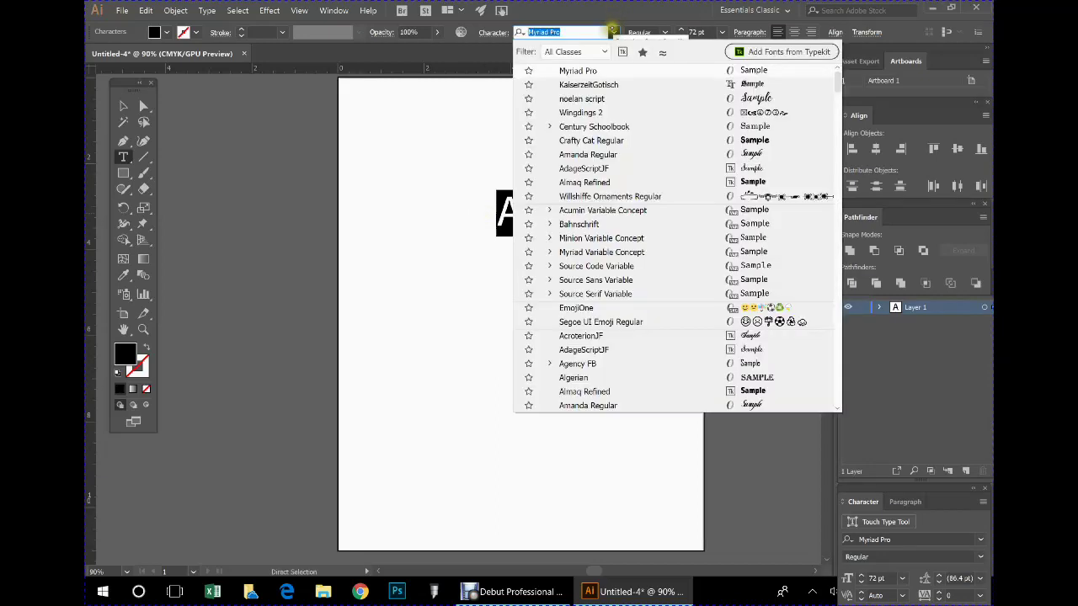
pyautogui.click(614, 32)
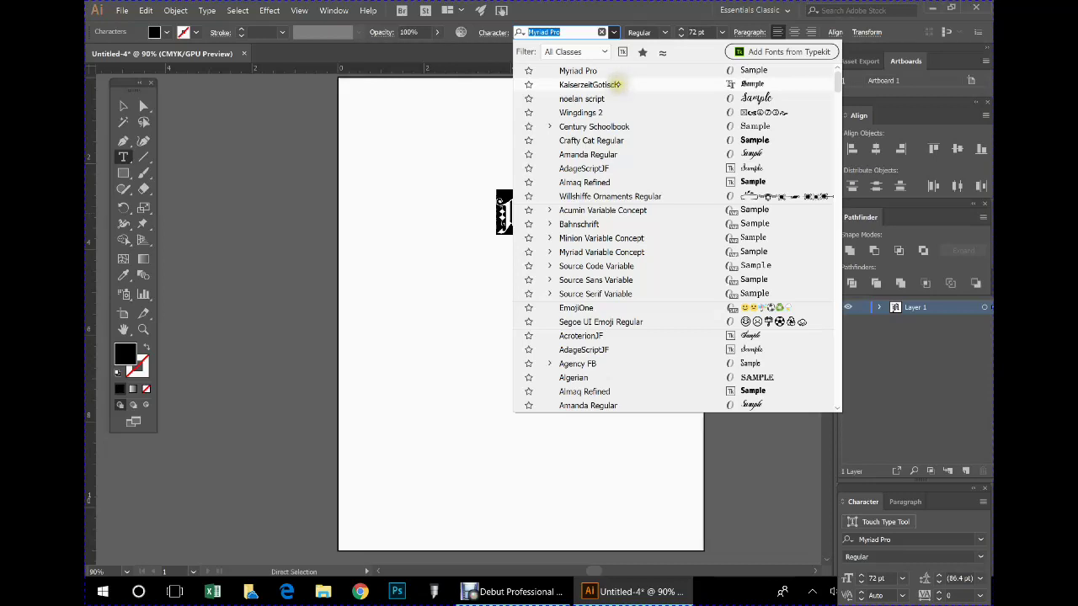
pyautogui.click(618, 84)
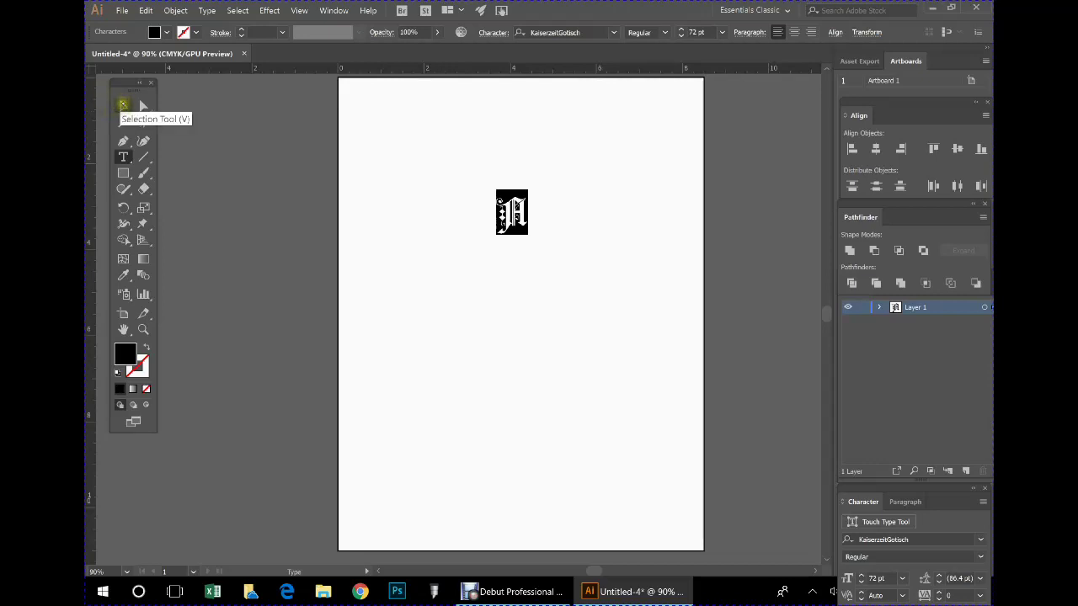
# Scale the letter A proportionally to about 508 pt and move it to the upper middle of the artboard.
pyautogui.click(123, 104)
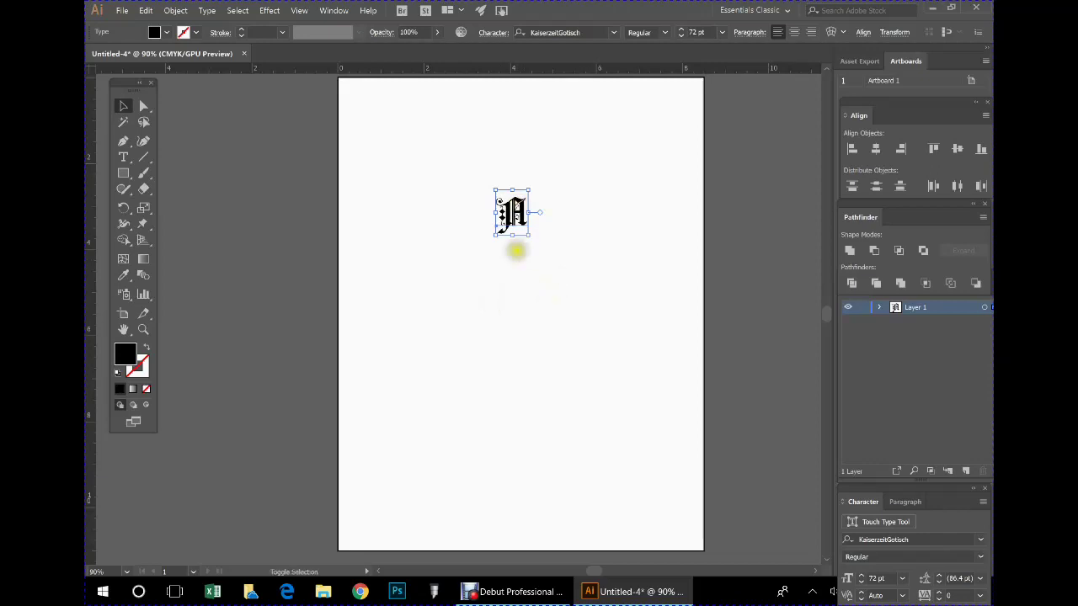
pyautogui.press('shift')
pyautogui.moveTo(529, 237); pyautogui.dragTo(666, 491)
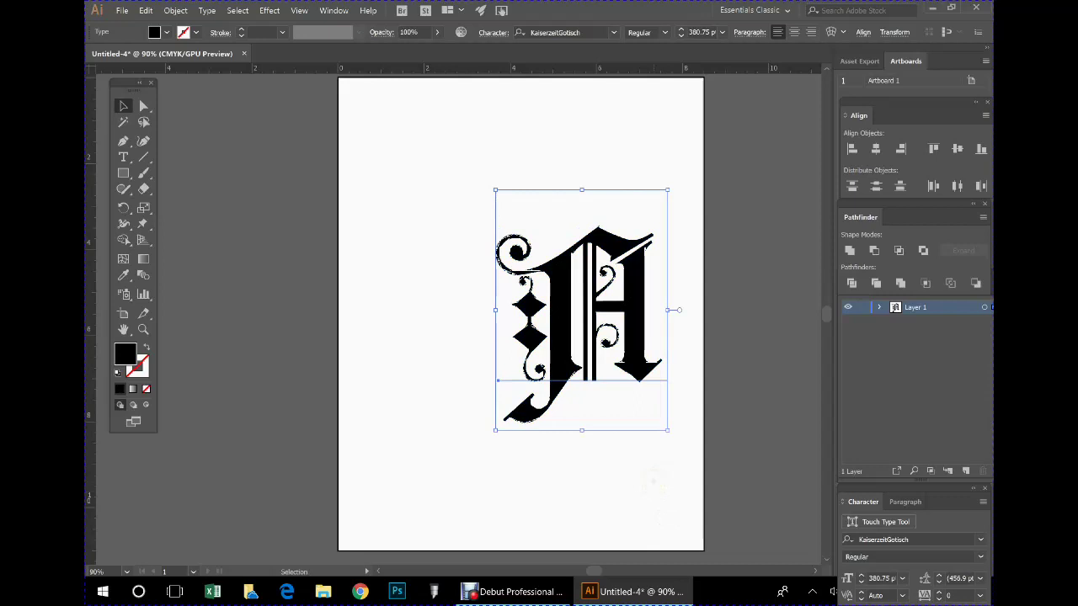
pyautogui.moveTo(617, 294); pyautogui.dragTo(515, 207)
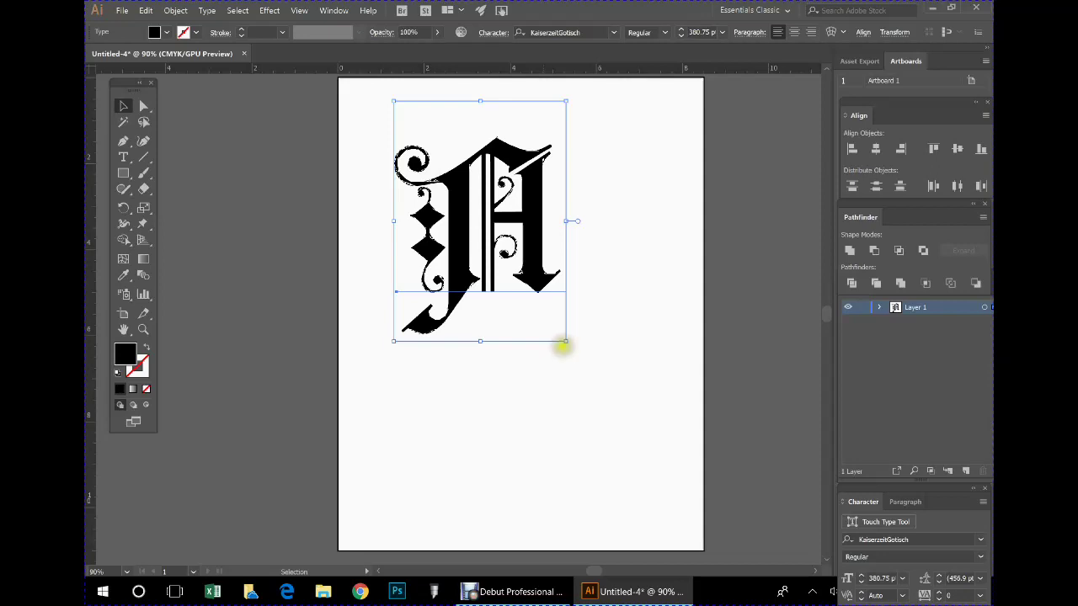
pyautogui.press('shift')
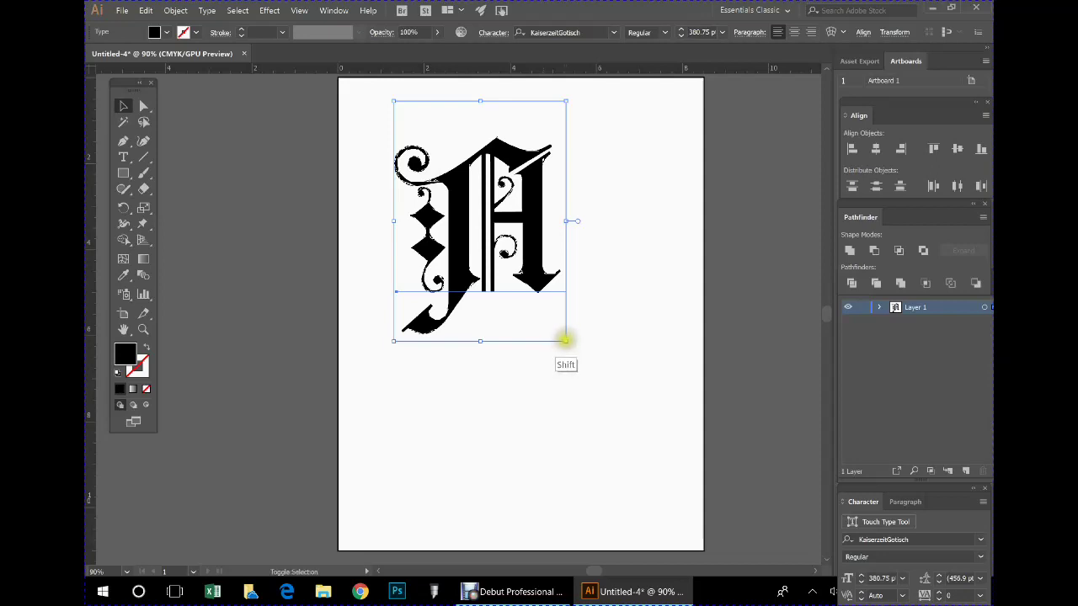
pyautogui.moveTo(565, 340); pyautogui.dragTo(623, 418)
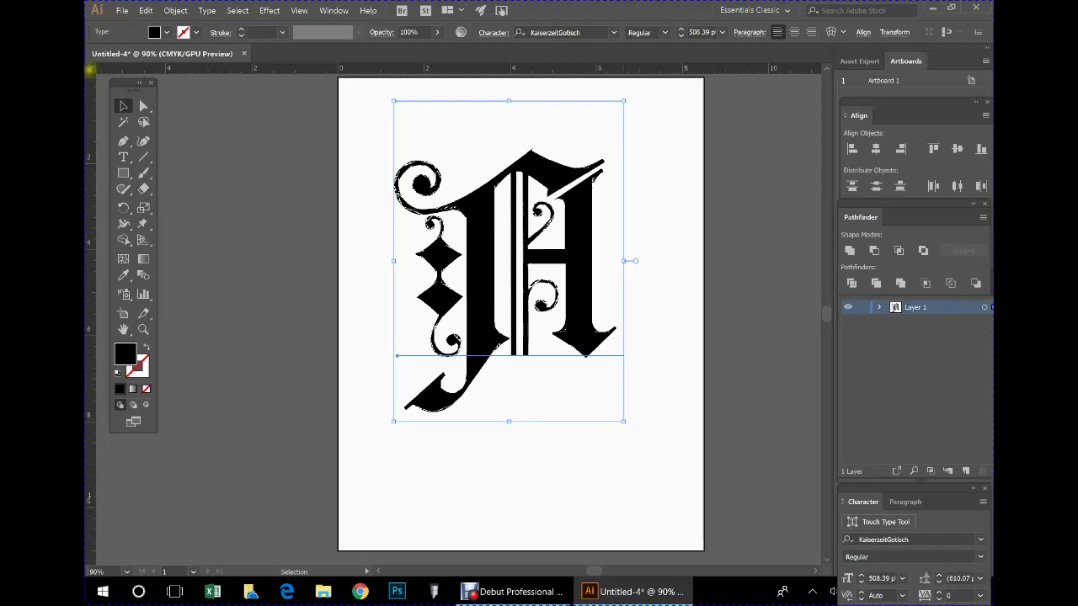
# Set the ruler origin at the top-left corner of the letter A and add one horizontal guide along its top edge.
pyautogui.moveTo(90, 71); pyautogui.dragTo(393, 148)
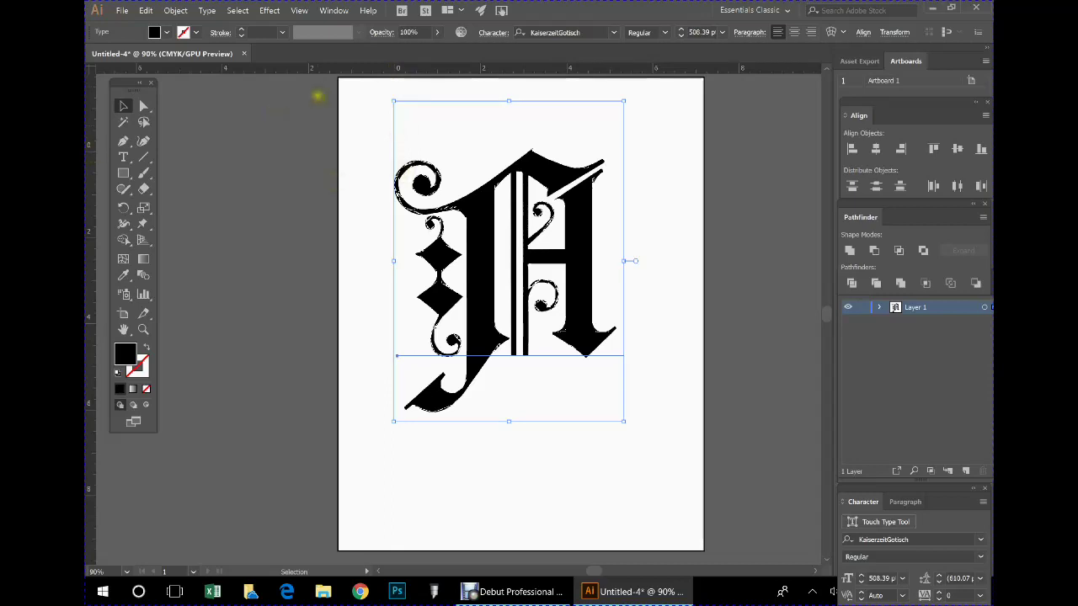
pyautogui.moveTo(502, 67); pyautogui.dragTo(493, 150)
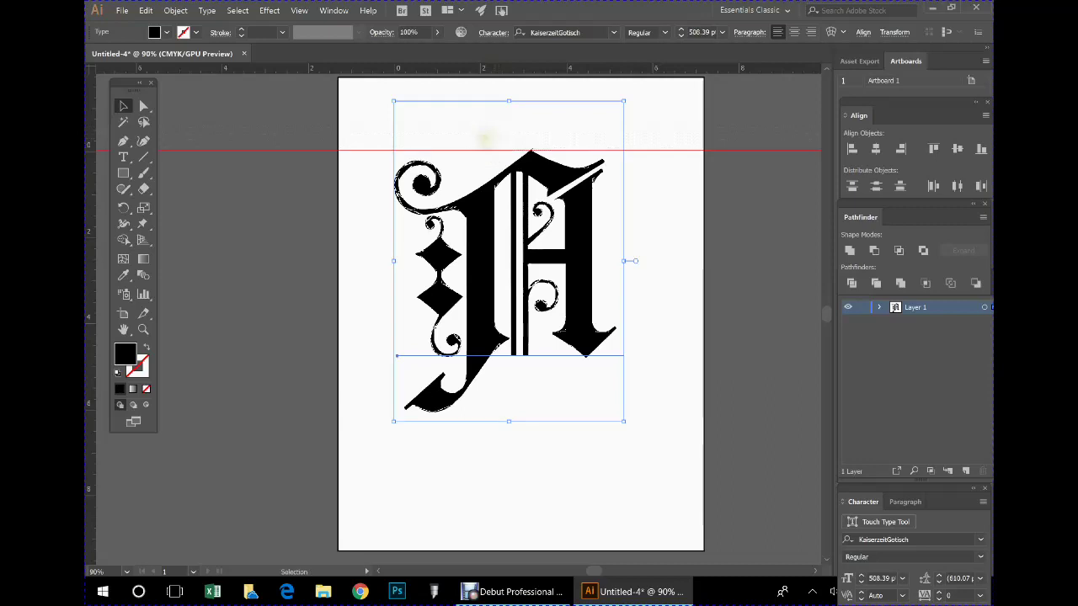
pyautogui.doubleClick(92, 110)
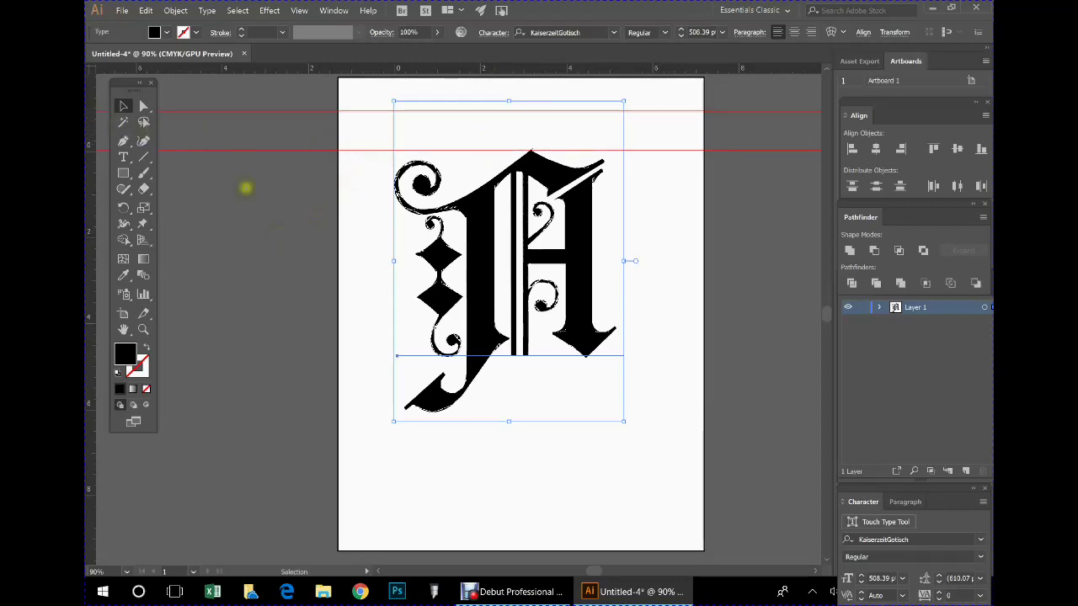
pyautogui.hotkey('ctrl', 'z')
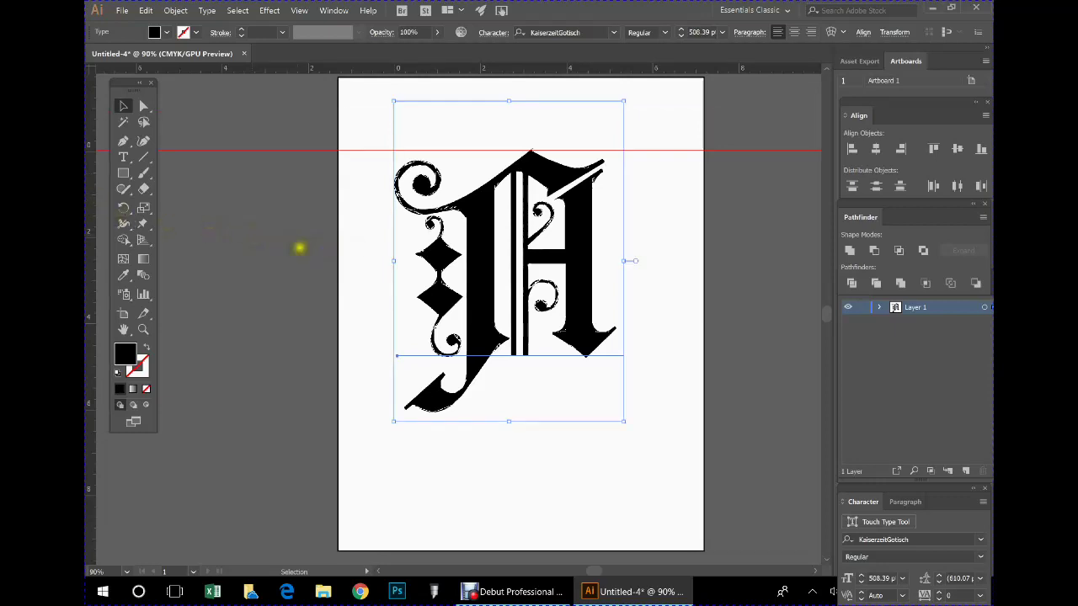
# Add a vertical guide along the letter A's left edge and a horizontal guide about 7 in below the top guide.
pyautogui.moveTo(96, 258); pyautogui.dragTo(393, 279)
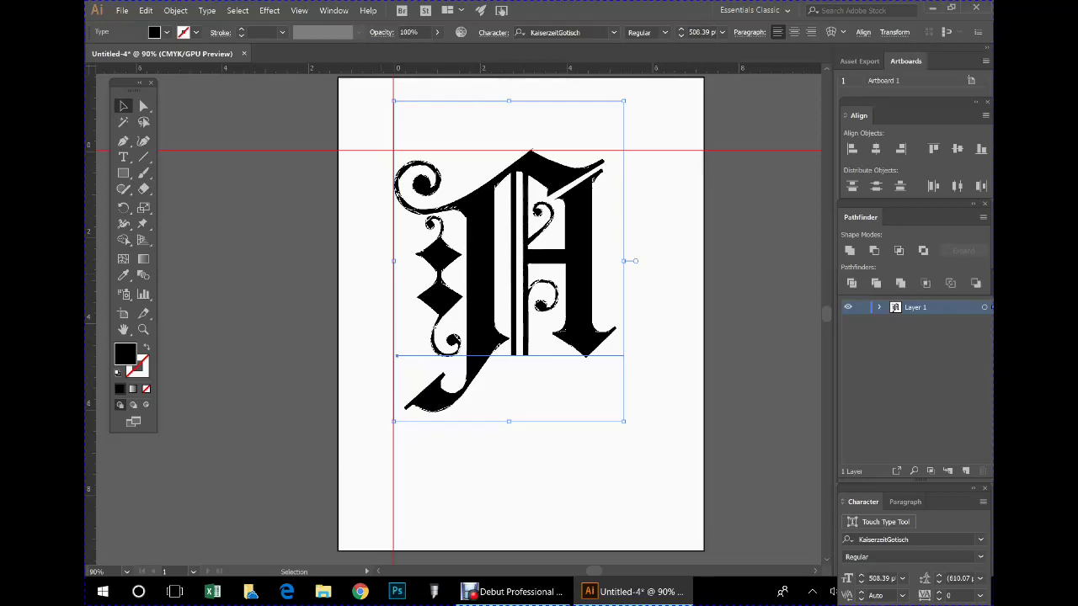
pyautogui.moveTo(541, 67); pyautogui.dragTo(539, 412)
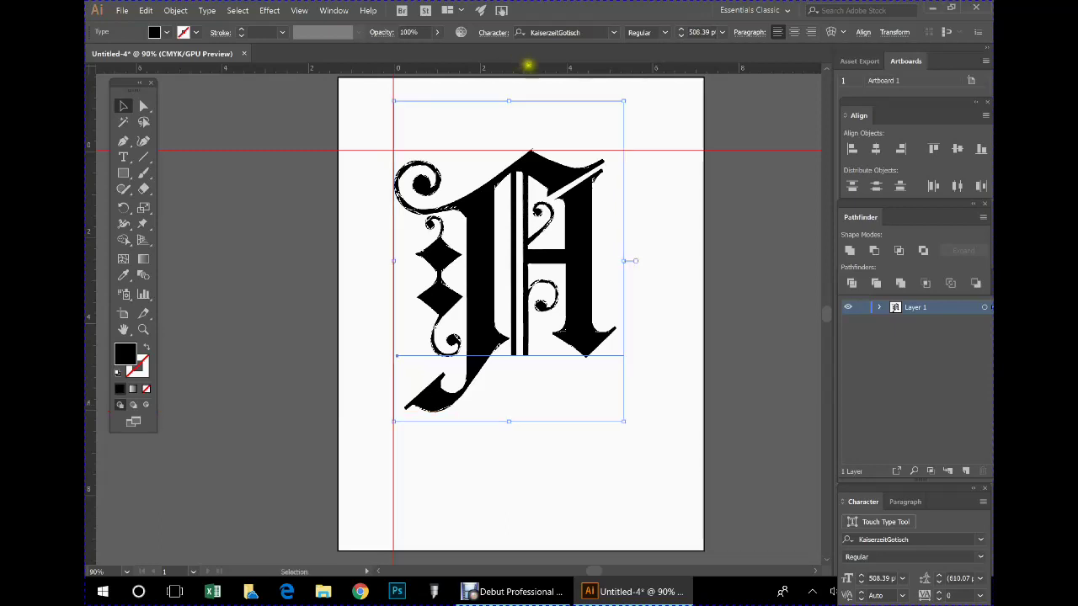
pyautogui.moveTo(540, 94); pyautogui.dragTo(507, 453)
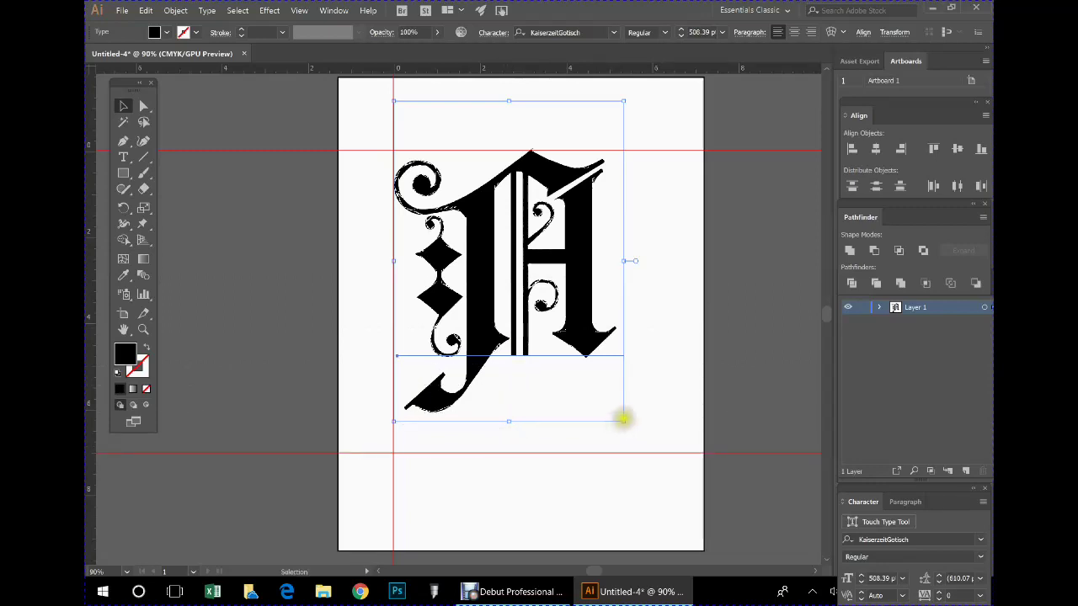
# Scale the letter A proportionally to about 572.55 pt, down to the lower guide, and reset the ruler origin where the top and left guides cross.
pyautogui.press('shift')
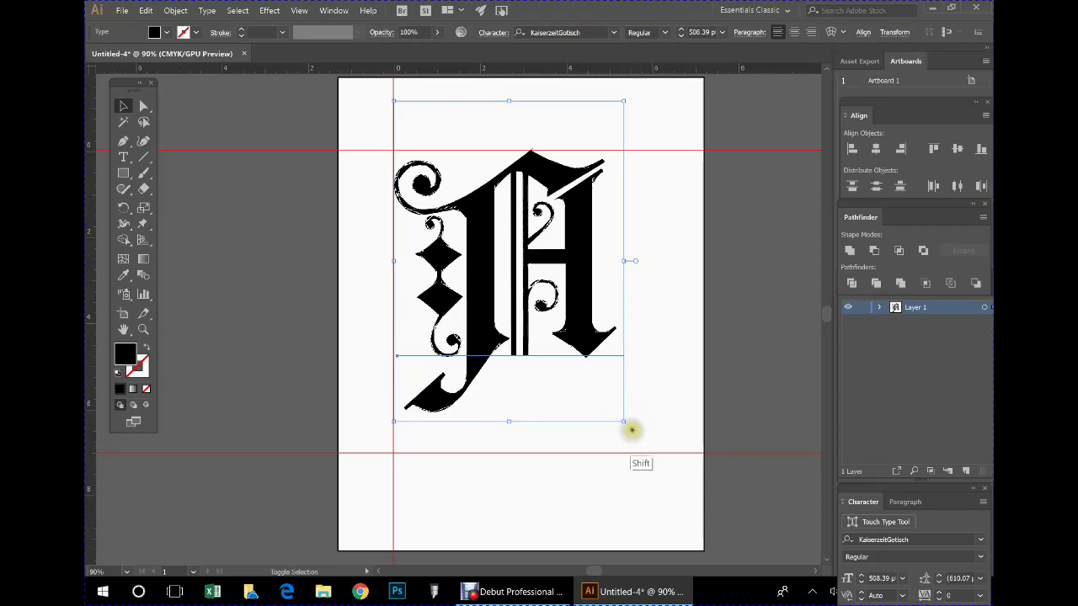
pyautogui.moveTo(624, 423); pyautogui.dragTo(650, 463)
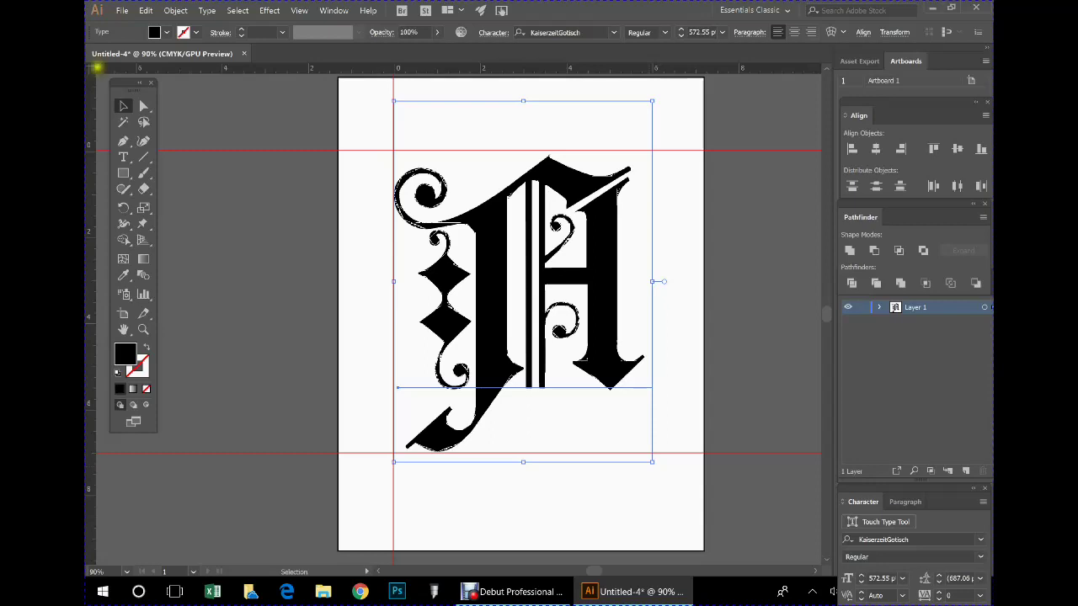
pyautogui.moveTo(91, 69); pyautogui.dragTo(393, 150)
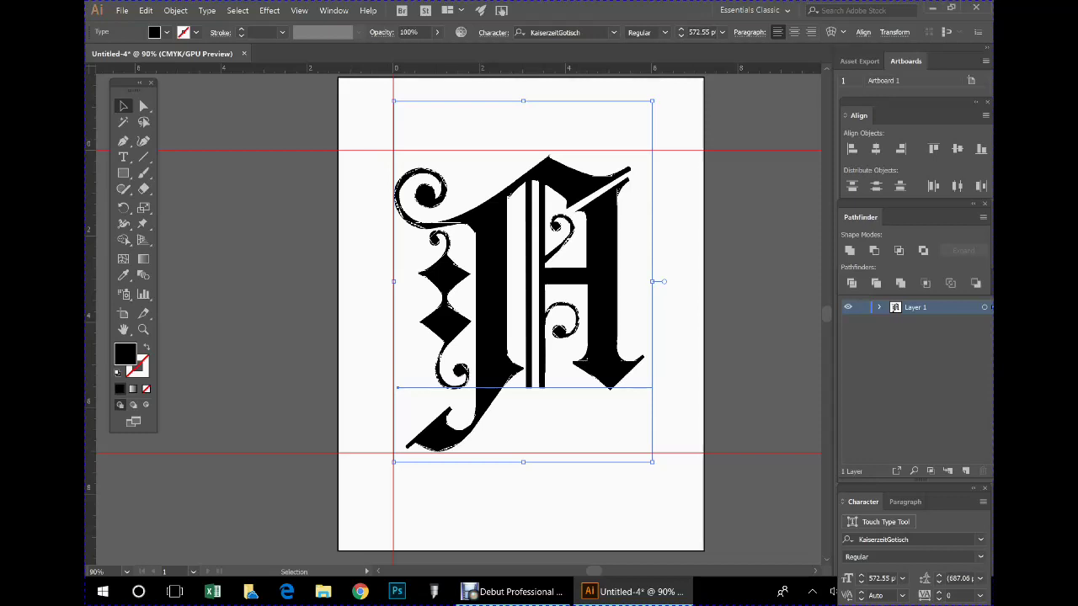
# Clear all guides from the document.
pyautogui.click(299, 10)
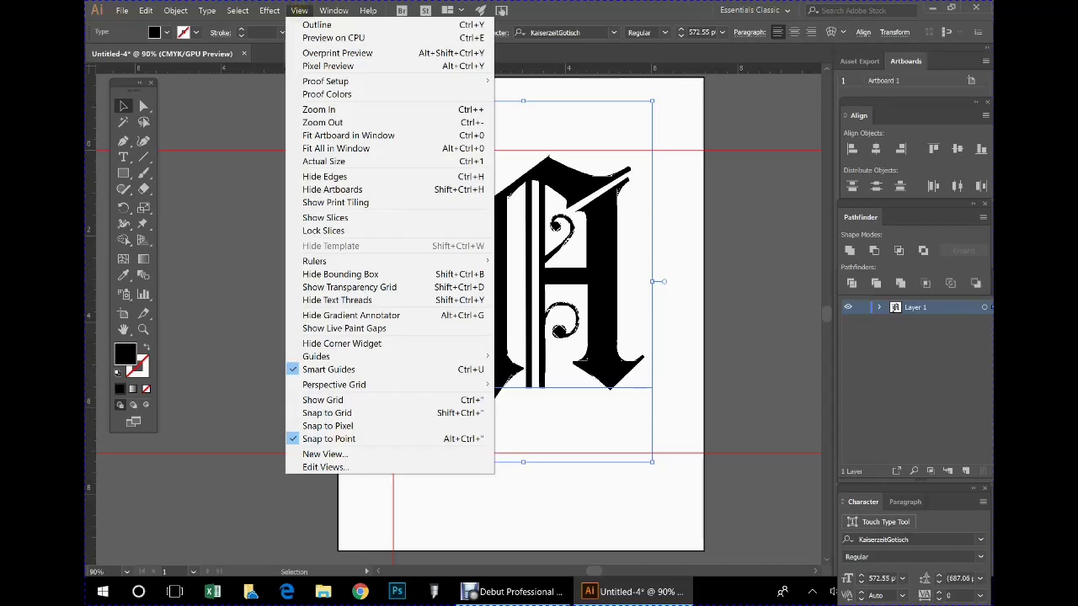
pyautogui.moveTo(316, 356)
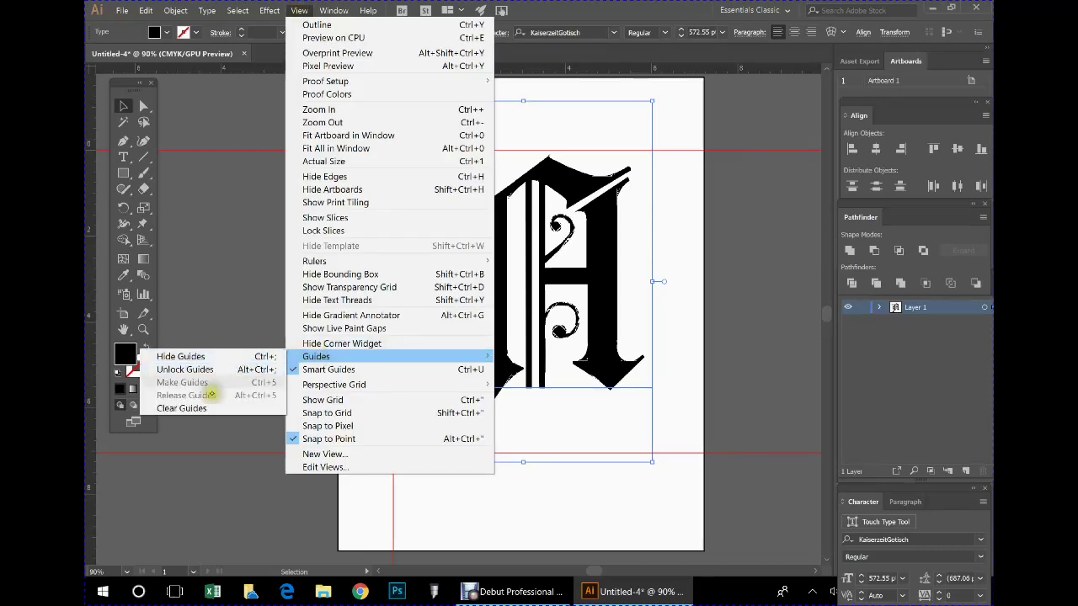
pyautogui.click(182, 408)
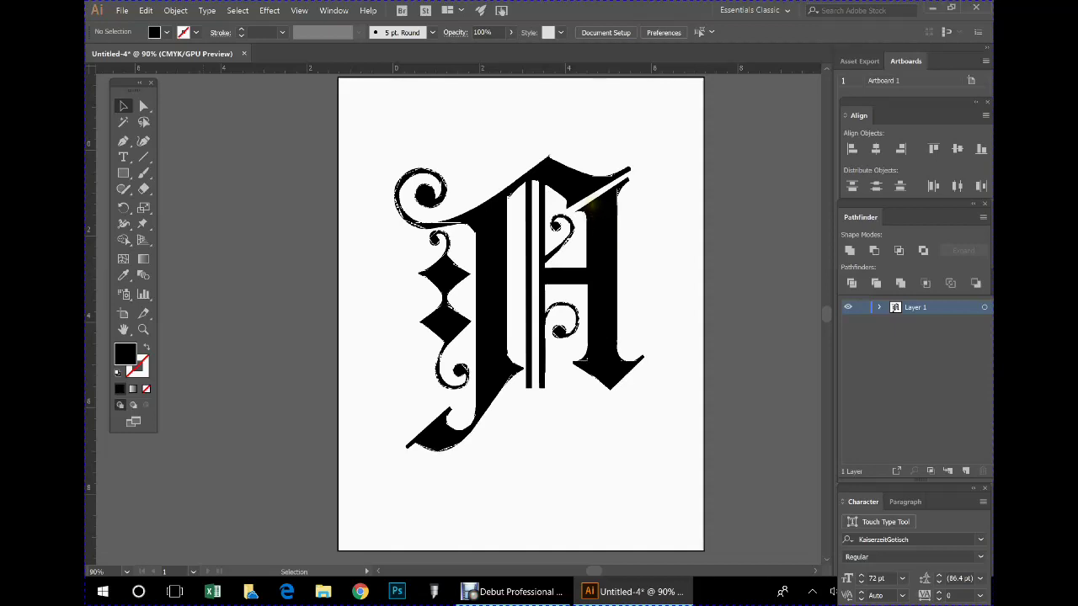
# Centre the letter A horizontally and vertically on the artboard.
pyautogui.click(597, 219)
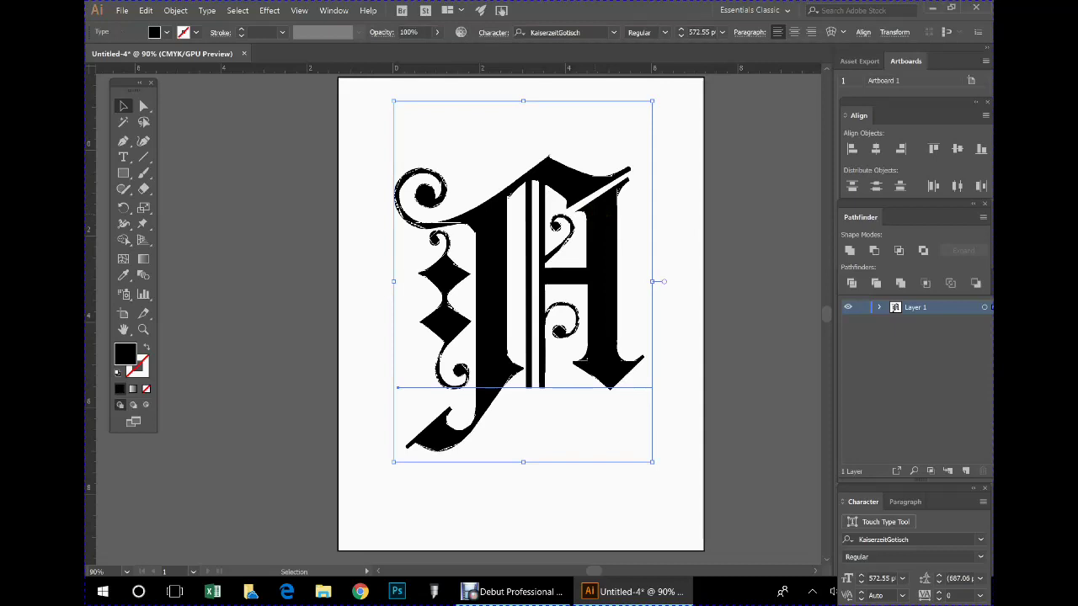
pyautogui.click(875, 149)
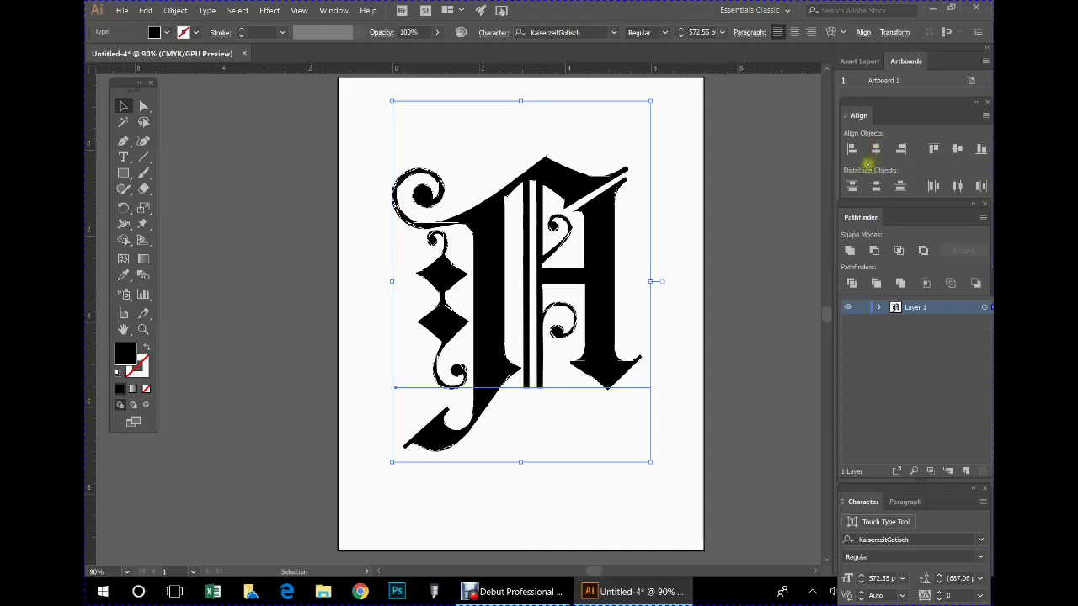
pyautogui.click(957, 150)
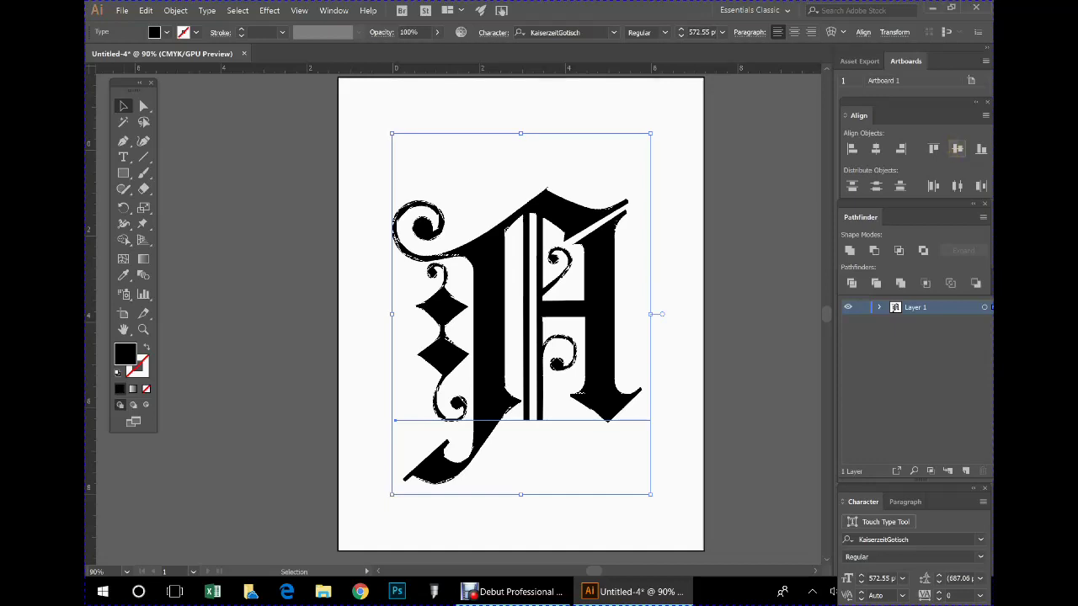
# Create a black rectangle 7 in wide and 1 in high and centre it horizontally and vertically on the artboard.
pyautogui.click(122, 173)
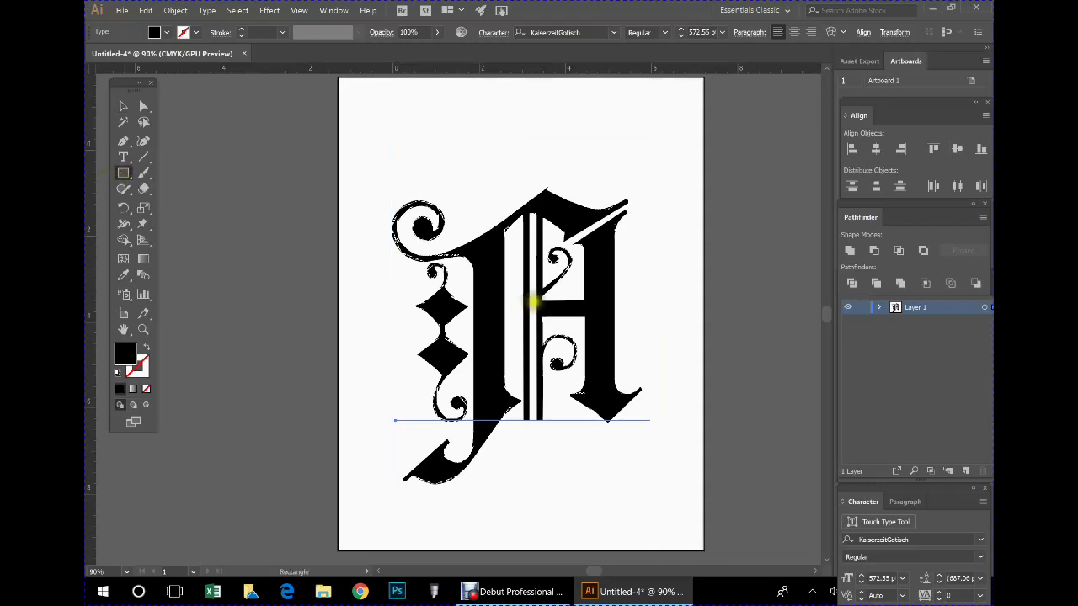
pyautogui.click(520, 295)
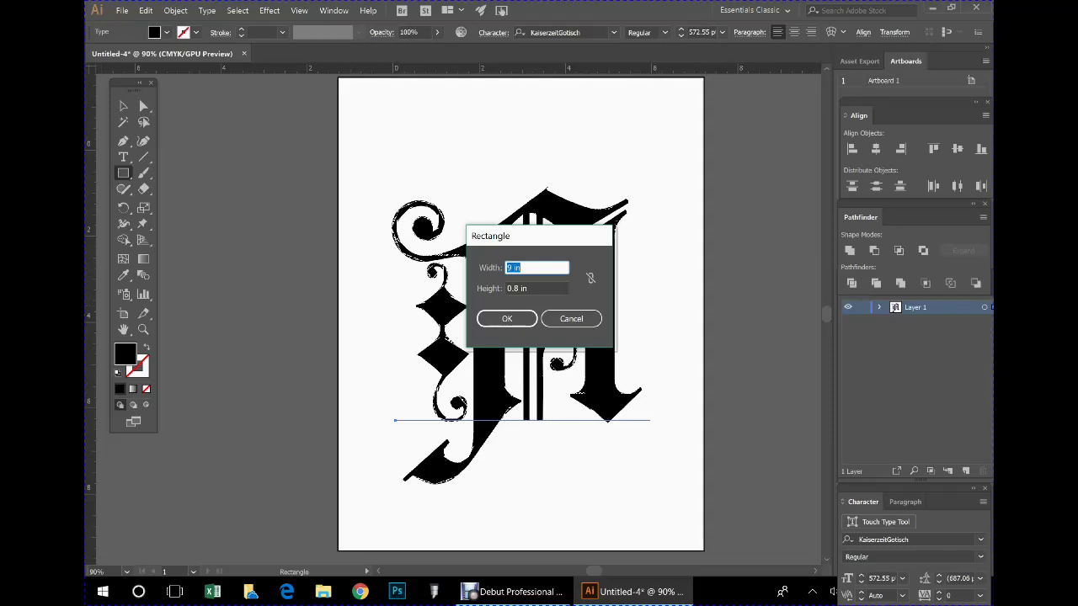
pyautogui.write('7.0')
pyautogui.press('Tab')
pyautogui.write('1.')
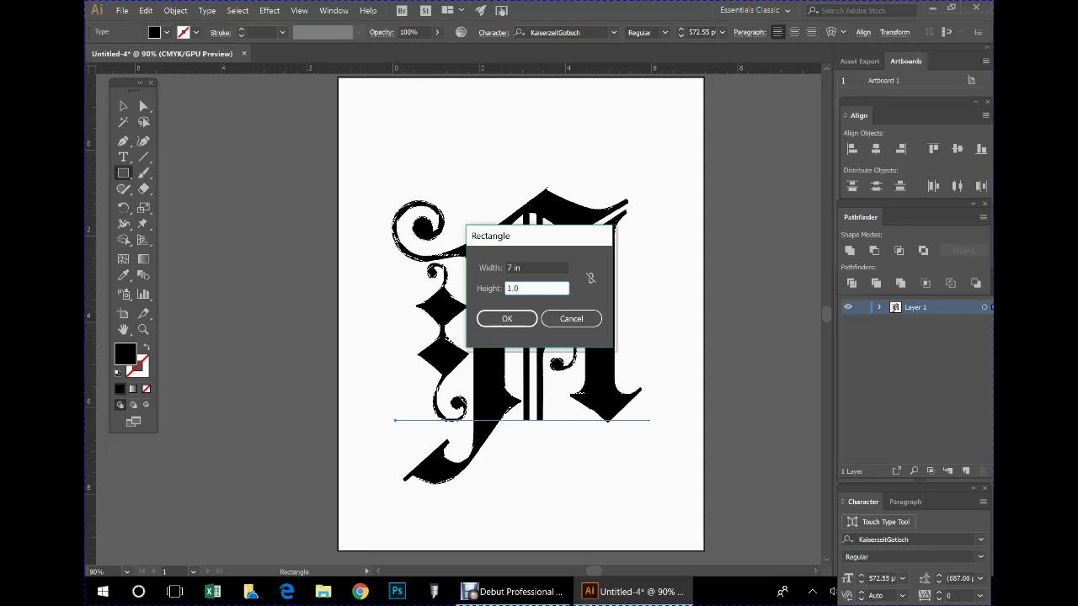
pyautogui.write('0')
pyautogui.click(497, 317)
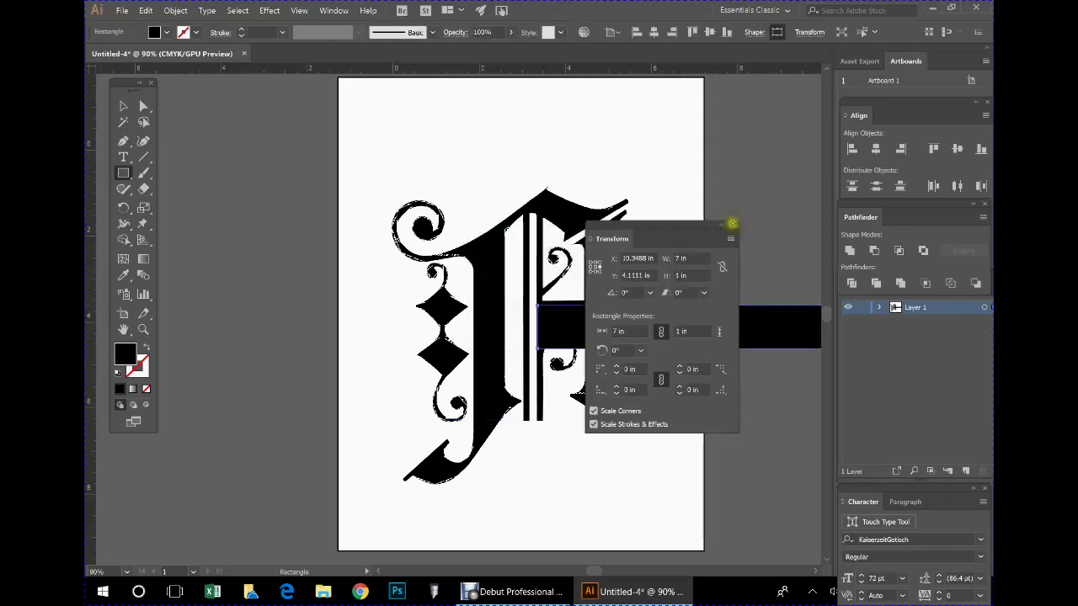
pyautogui.click(733, 224)
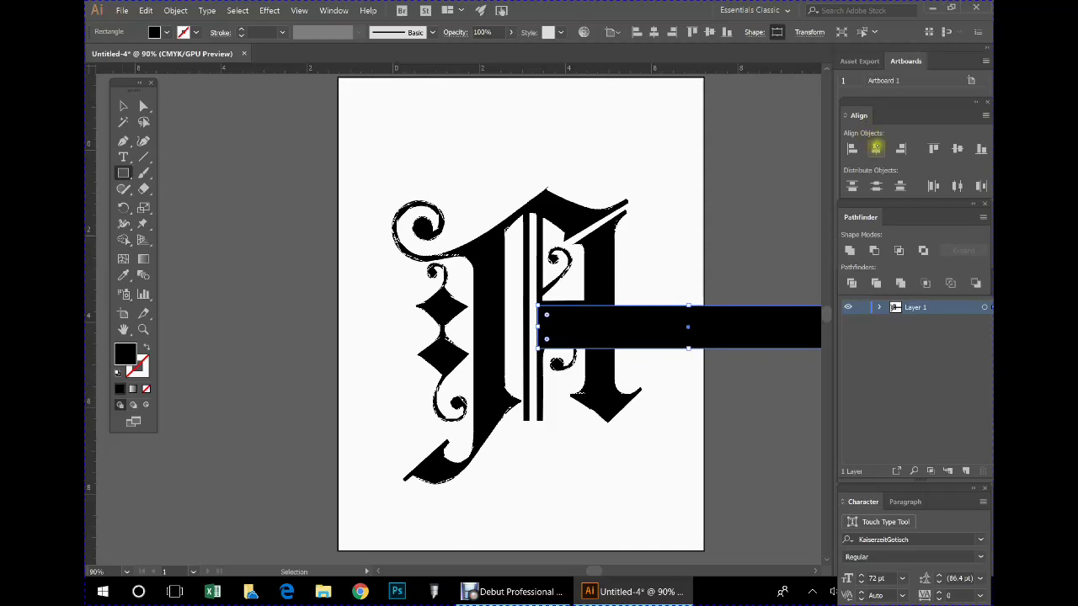
pyautogui.click(876, 148)
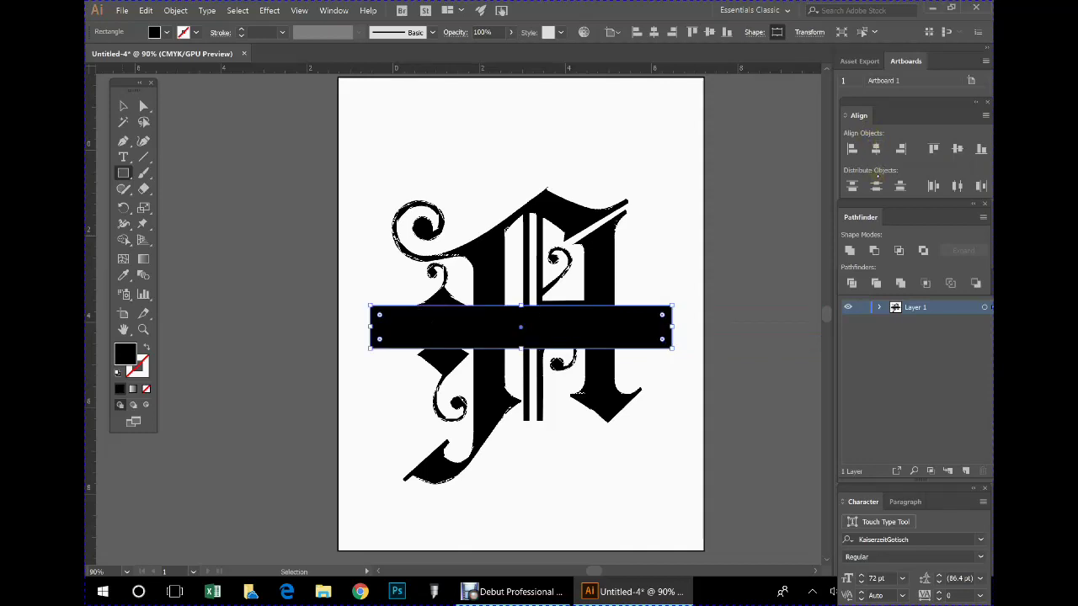
pyautogui.click(956, 149)
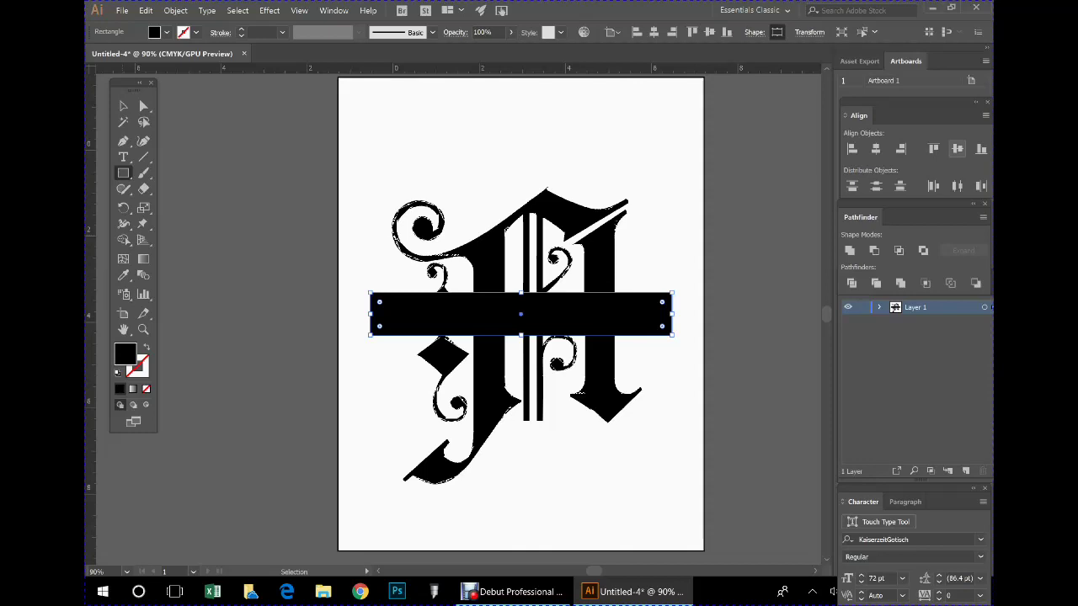
# Unite the letter A and the black rectangle as a compound shape and expand it into a single path.
pyautogui.hotkey('ctrl', 'a')
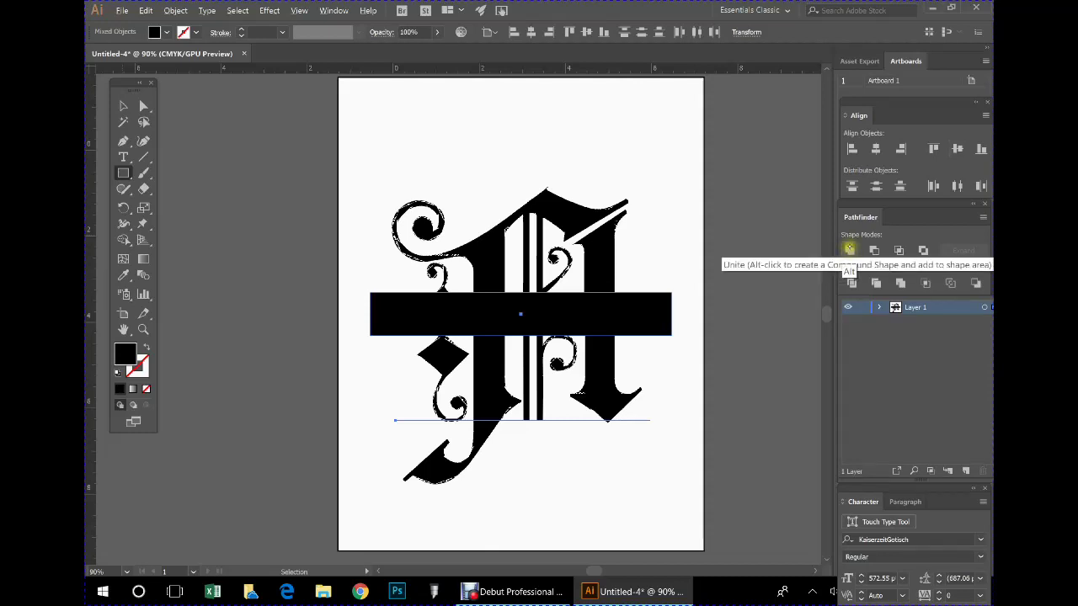
pyautogui.keyDown('alt'); pyautogui.click(850, 250); pyautogui.keyUp('alt')
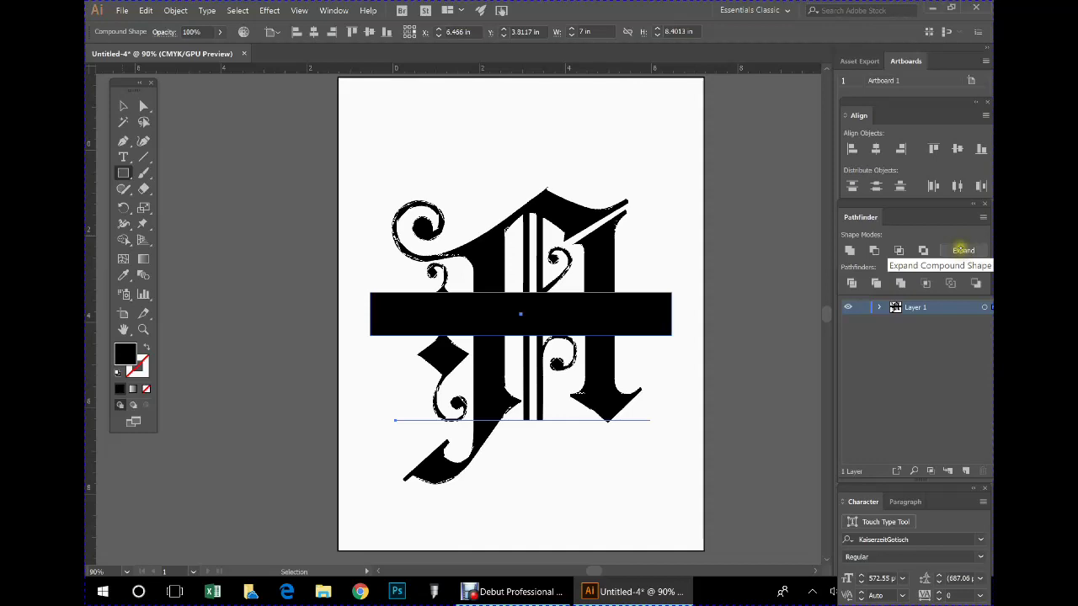
pyautogui.click(960, 250)
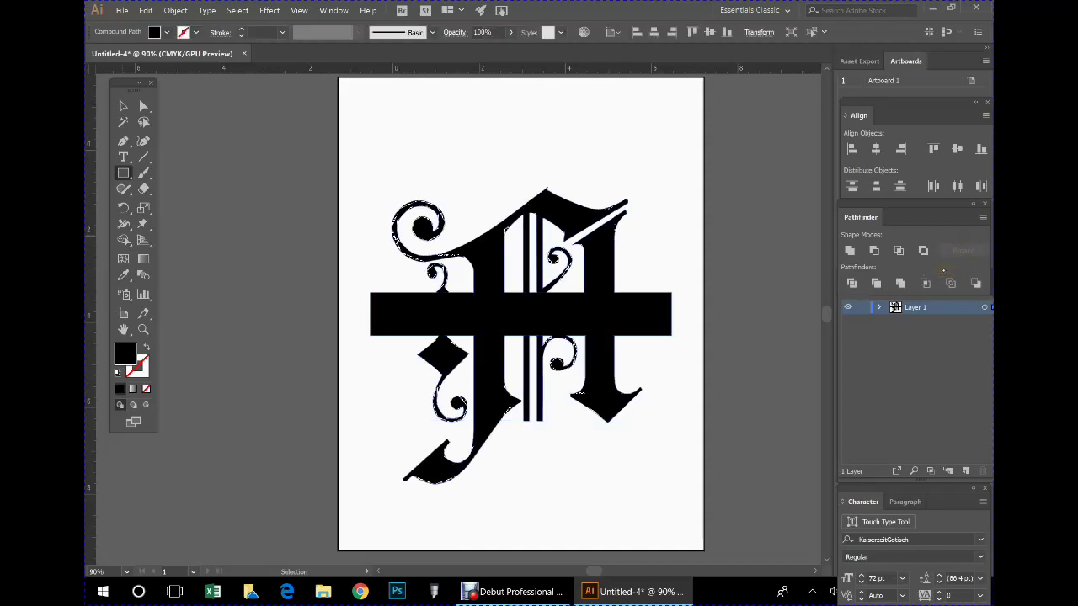
pyautogui.click(593, 304)
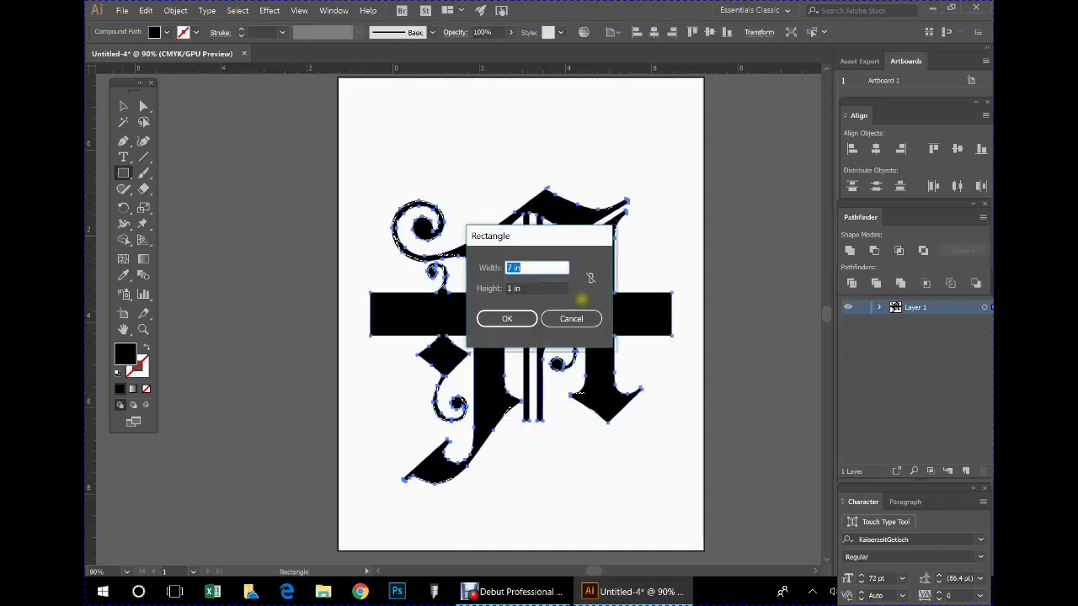
pyautogui.click(583, 318)
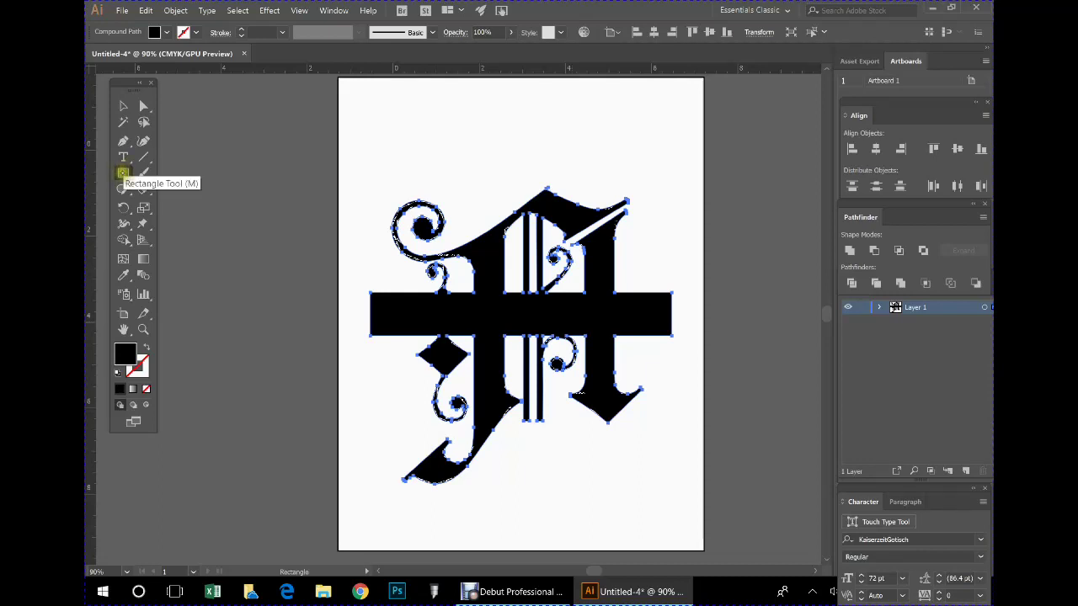
# Create a second rectangle 9 in wide and 0.8 in high above the letter.
pyautogui.click(522, 141)
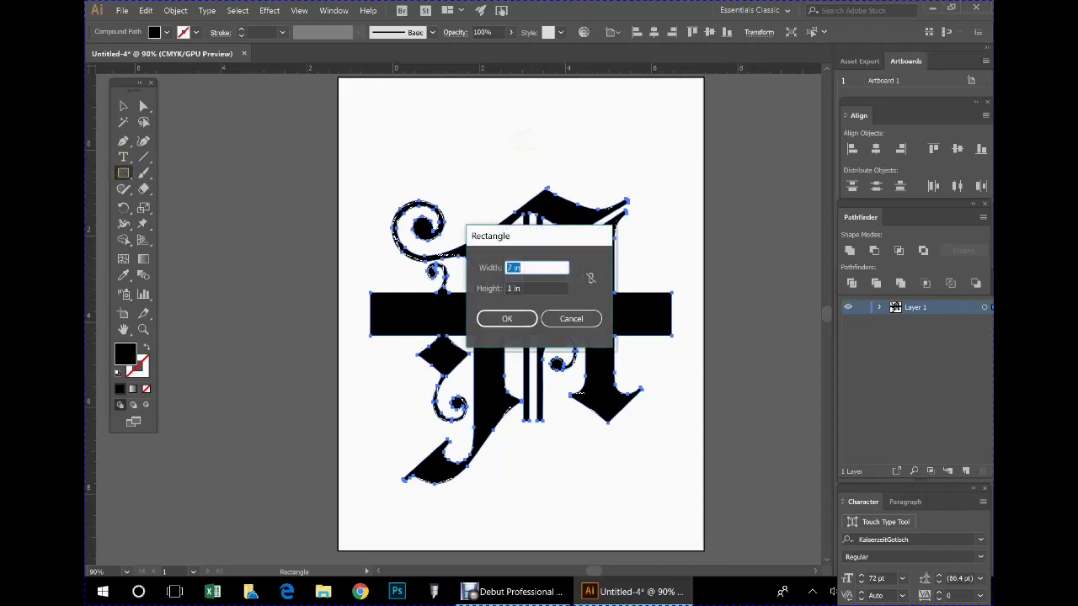
pyautogui.write('9.0')
pyautogui.press('Tab')
pyautogui.press('BackSpace')
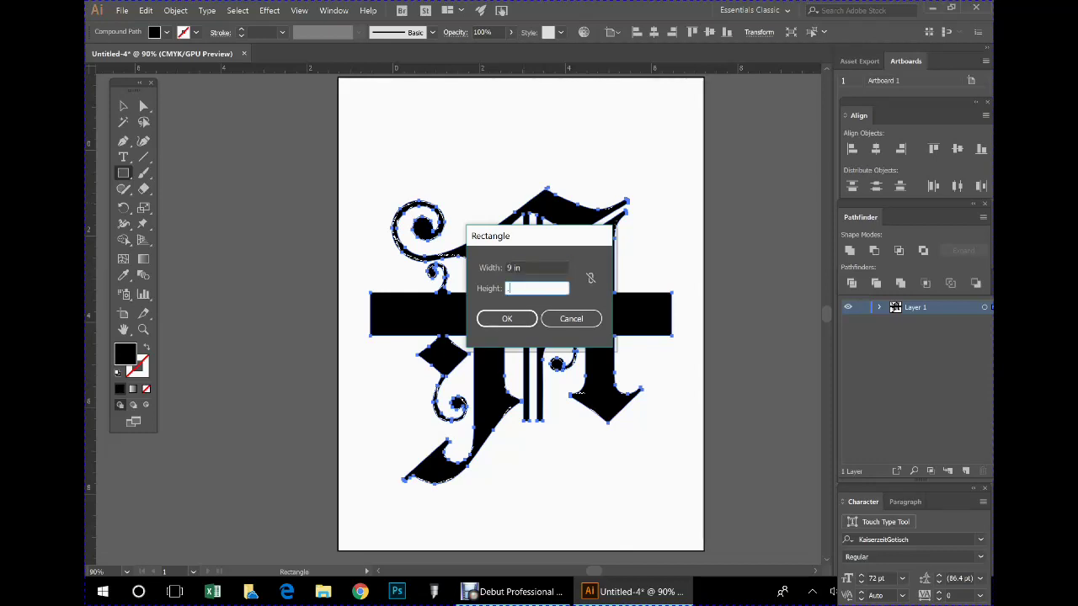
pyautogui.write('.8')
pyautogui.press('Tab')
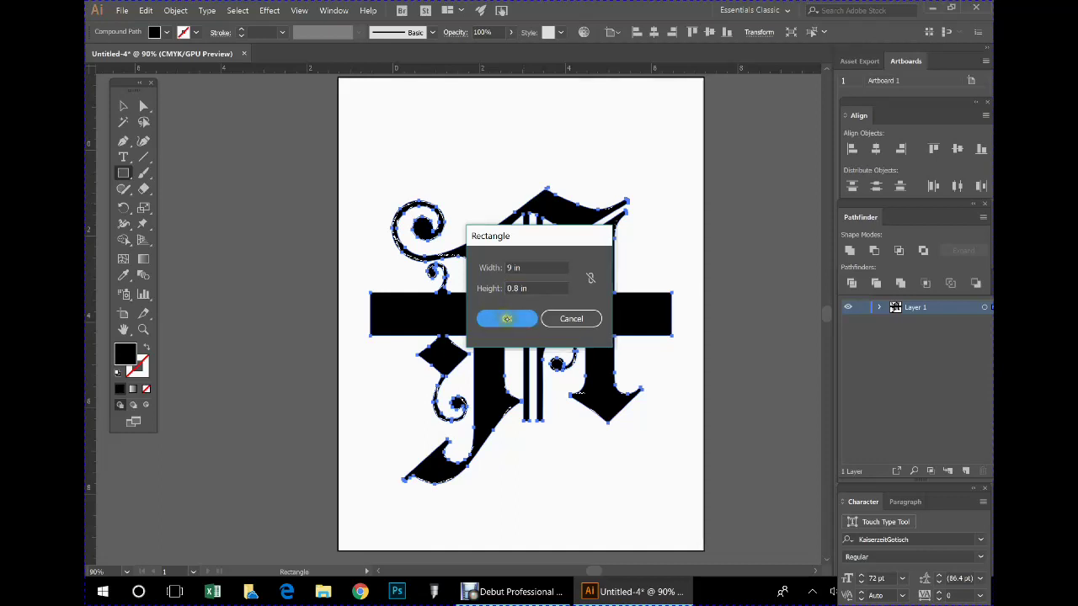
pyautogui.click(502, 317)
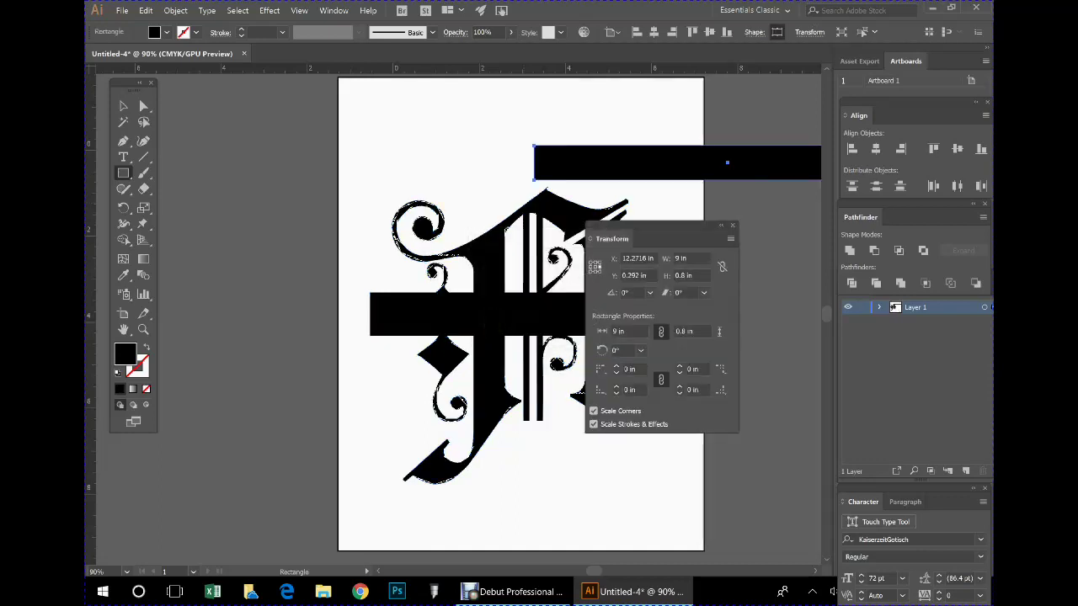
pyautogui.click(732, 225)
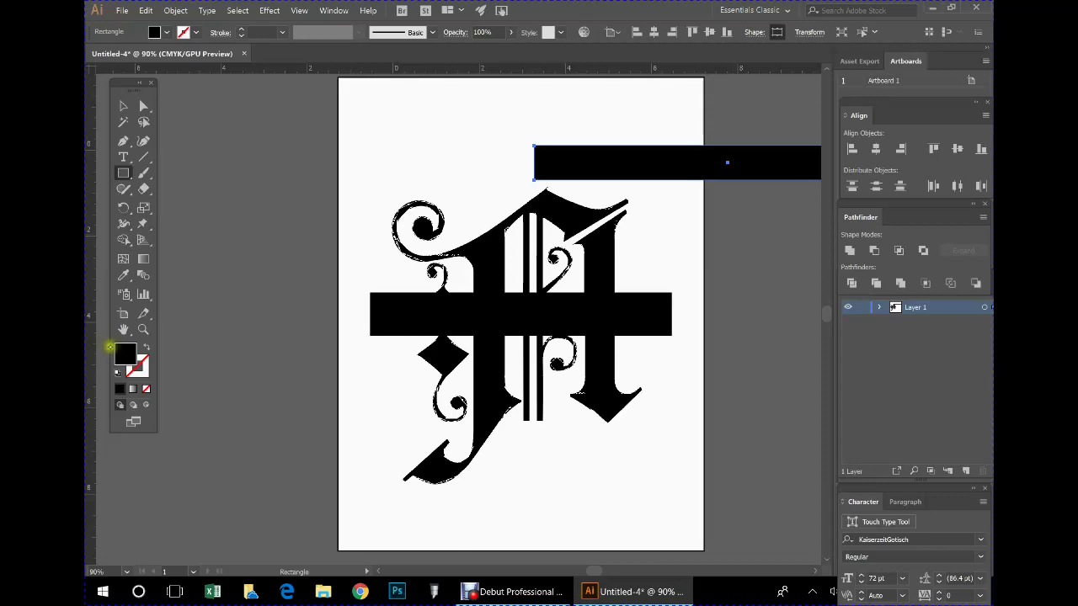
# Fill the 9 in rectangle with red ef0f4f and centre it horizontally and vertically on the artboard over the black bar.
pyautogui.doubleClick(124, 352)
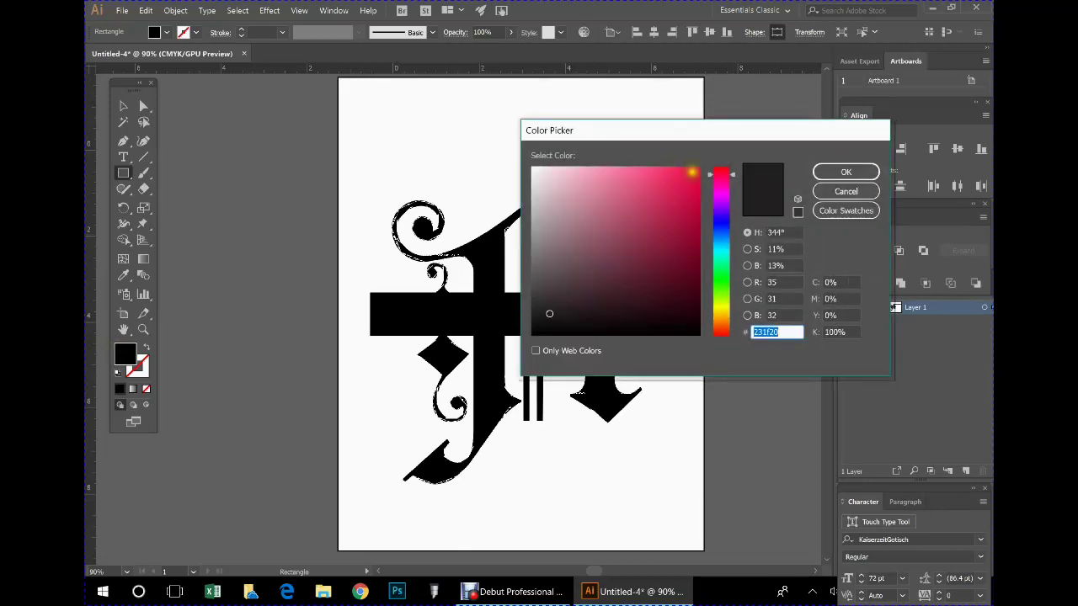
pyautogui.click(690, 175)
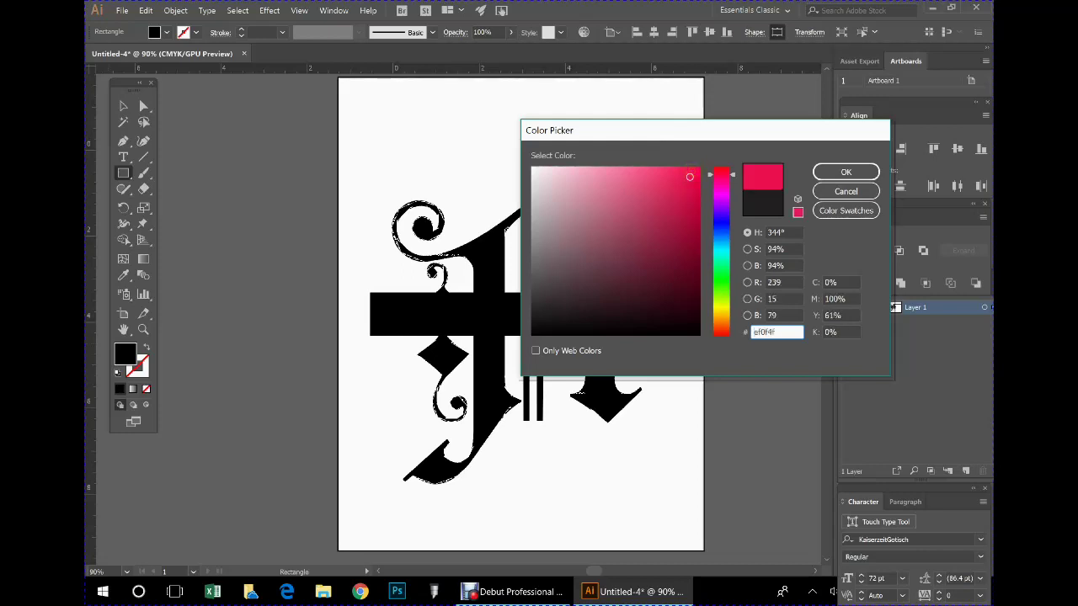
pyautogui.click(849, 172)
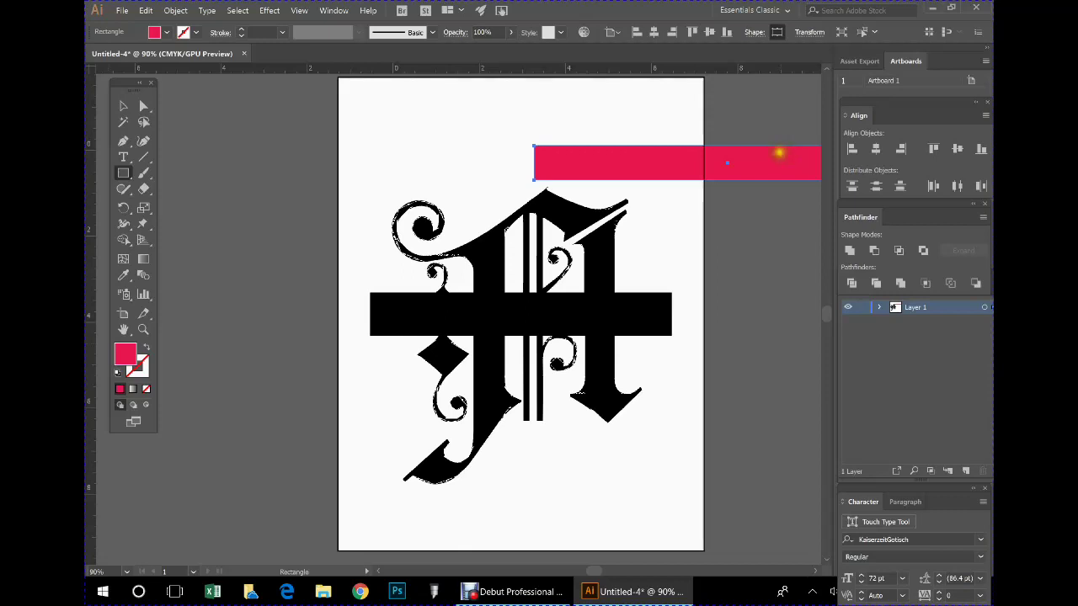
pyautogui.click(876, 149)
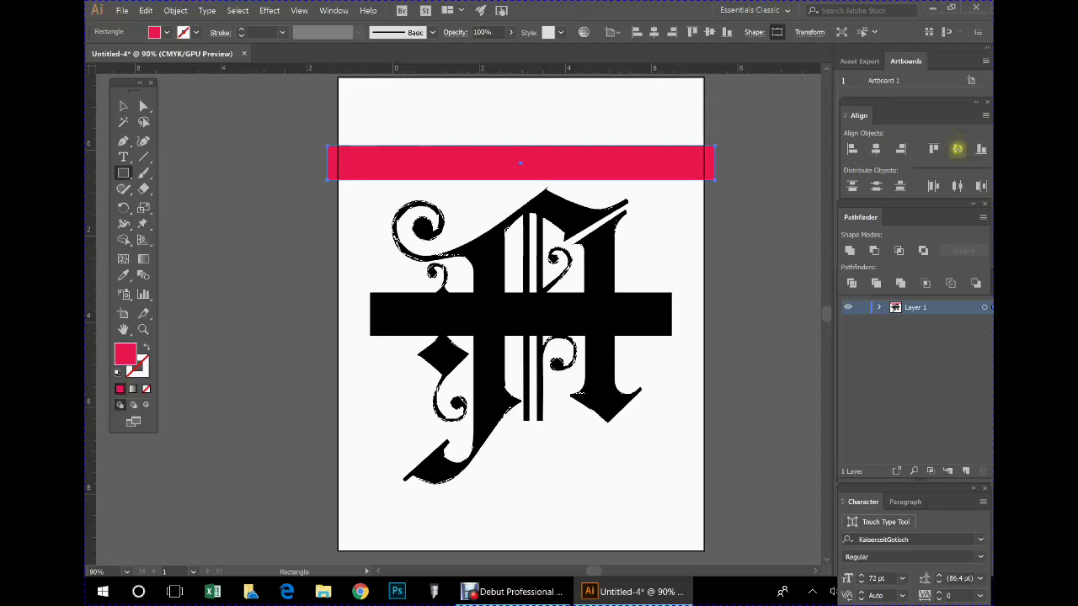
pyautogui.click(958, 149)
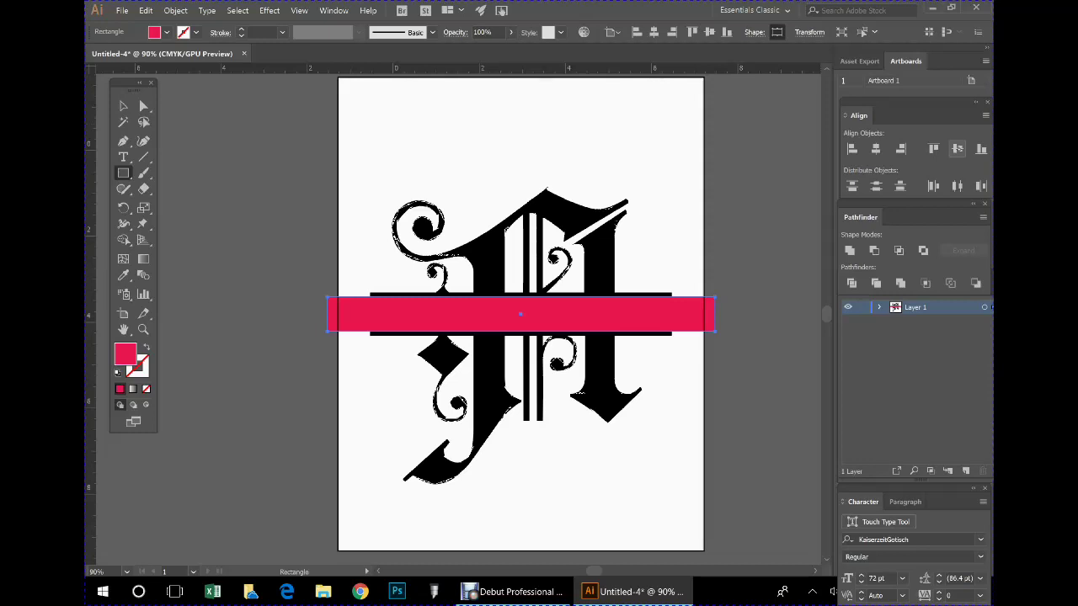
# Subtract the red rectangle from the letter and bar with Minus Front and expand the result into a compound path.
pyautogui.hotkey('ctrl', 'a')
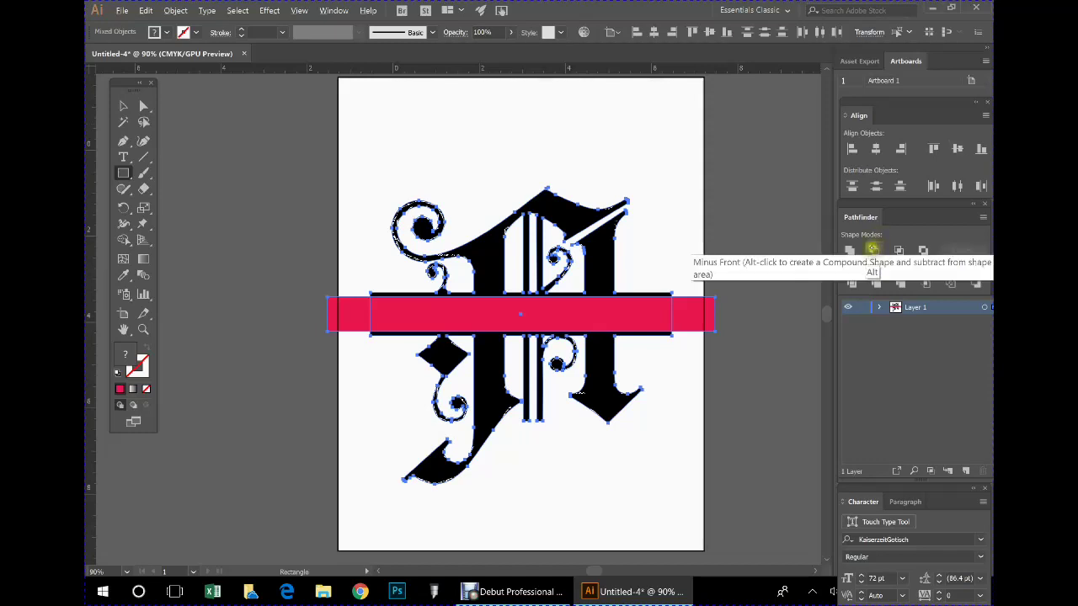
pyautogui.click(874, 250)
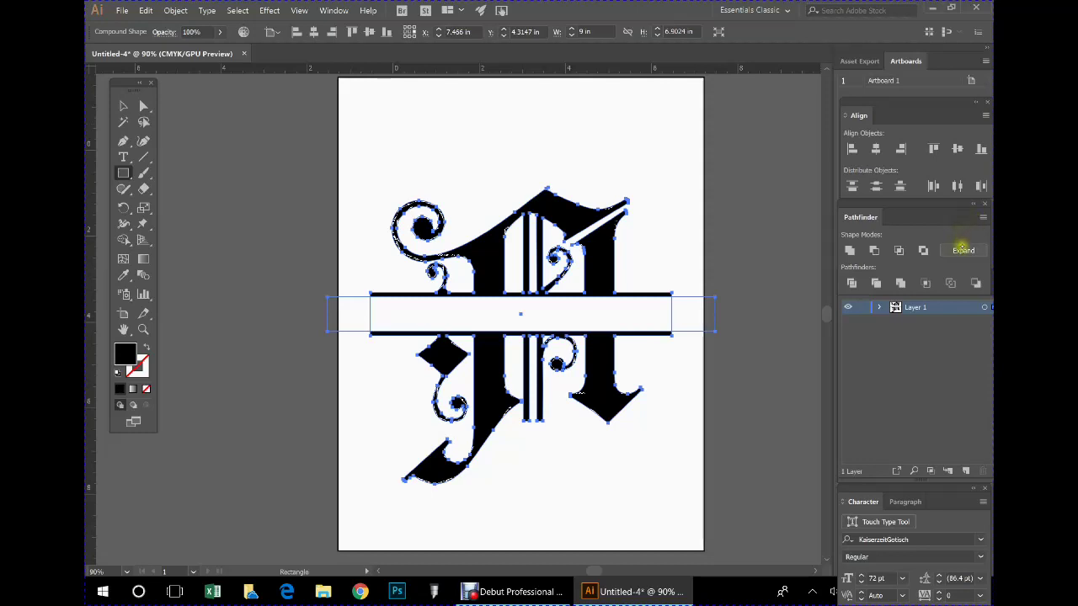
pyautogui.click(963, 250)
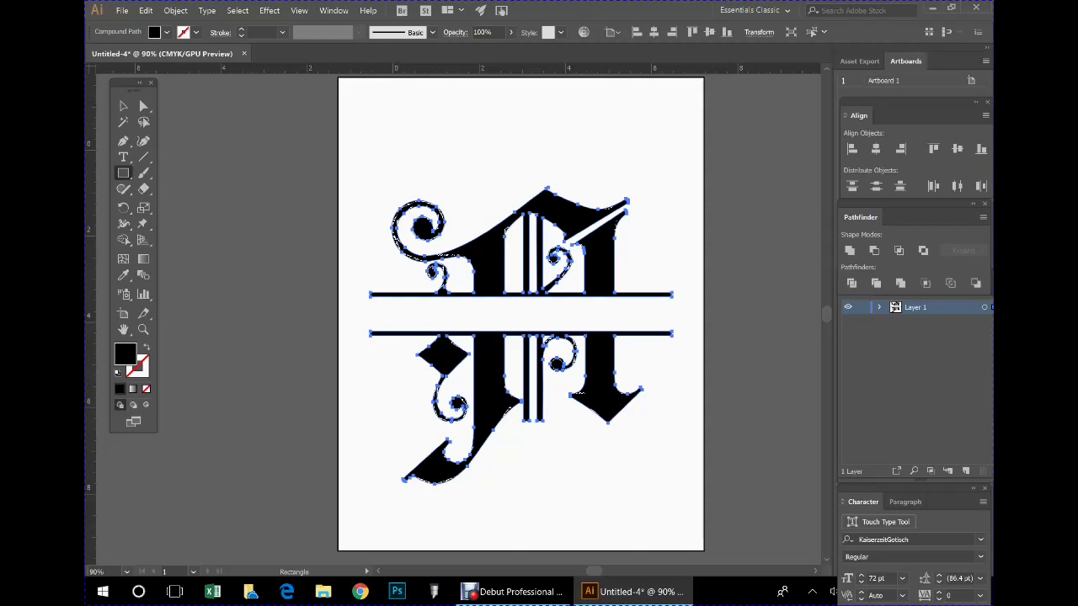
# Display the artwork in Outline mode and deselect the split letter.
pyautogui.click(299, 10)
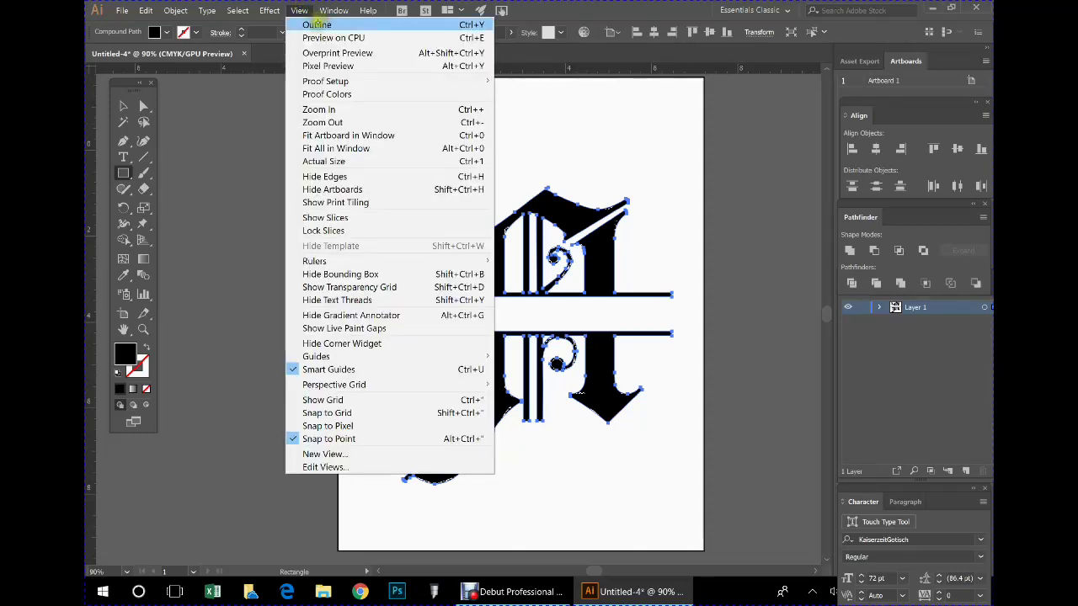
pyautogui.click(318, 25)
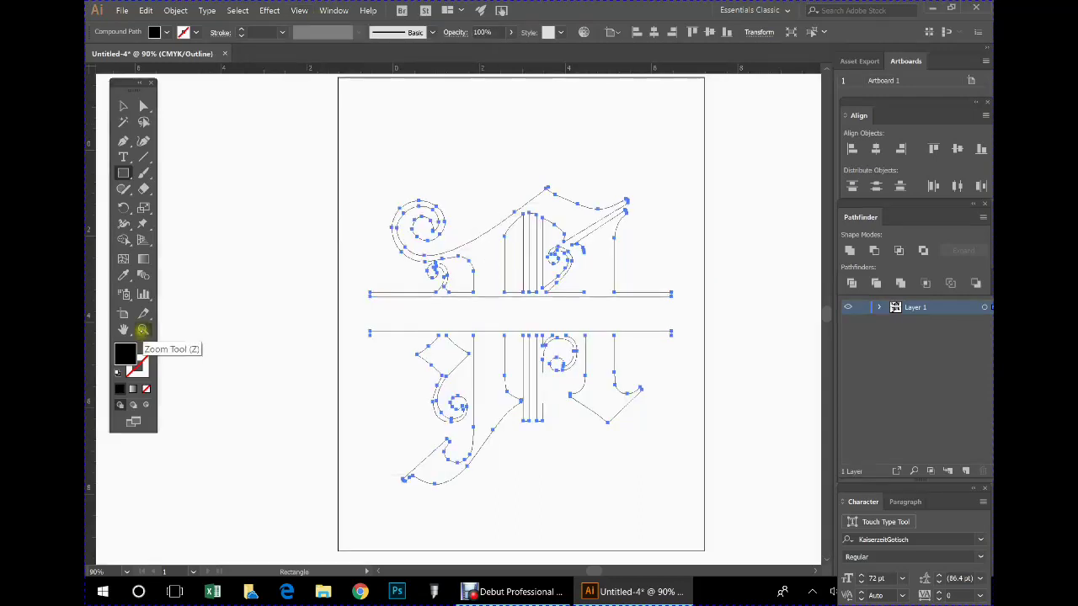
pyautogui.click(144, 328)
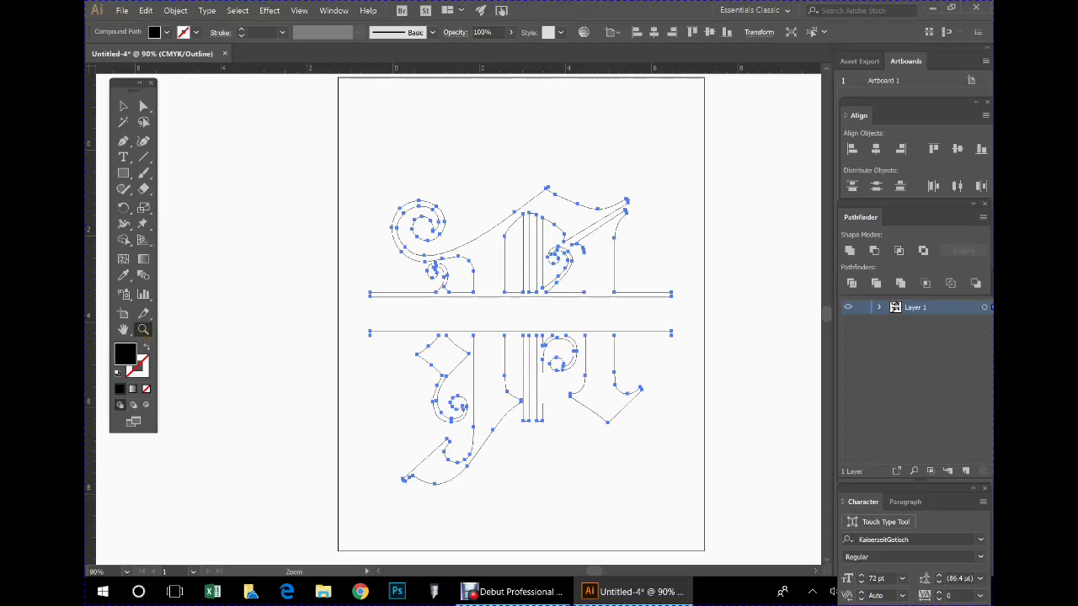
pyautogui.click(565, 173)
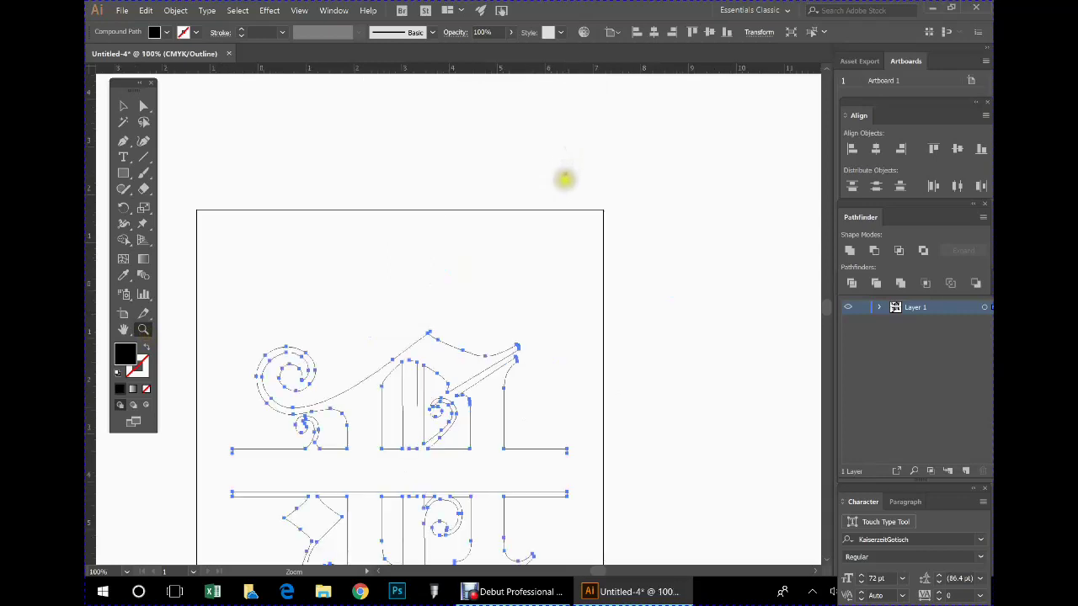
pyautogui.click(461, 323)
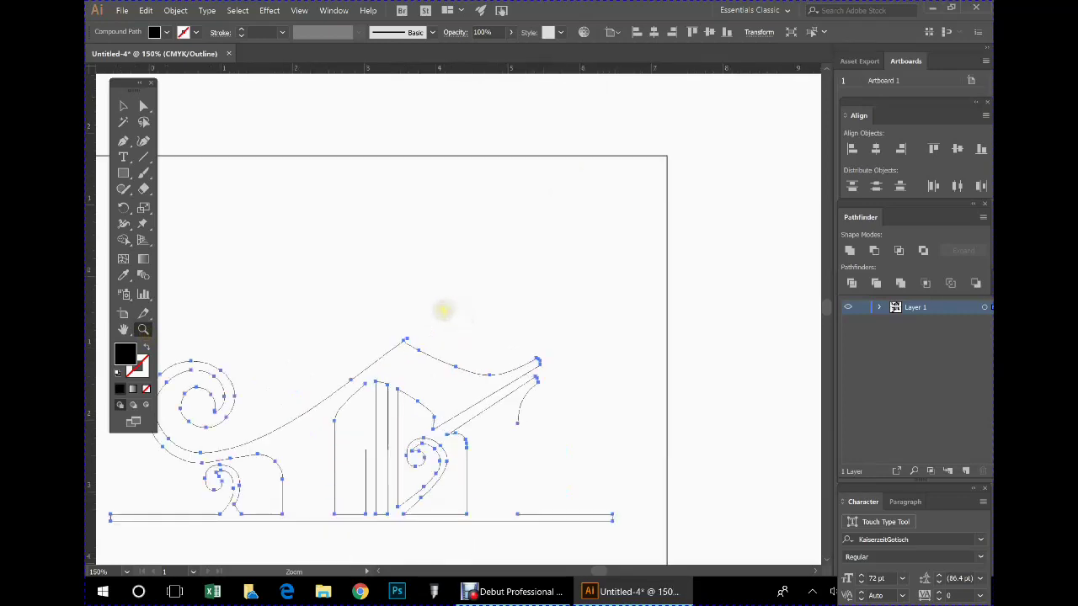
pyautogui.click(143, 105)
pyautogui.click(301, 231)
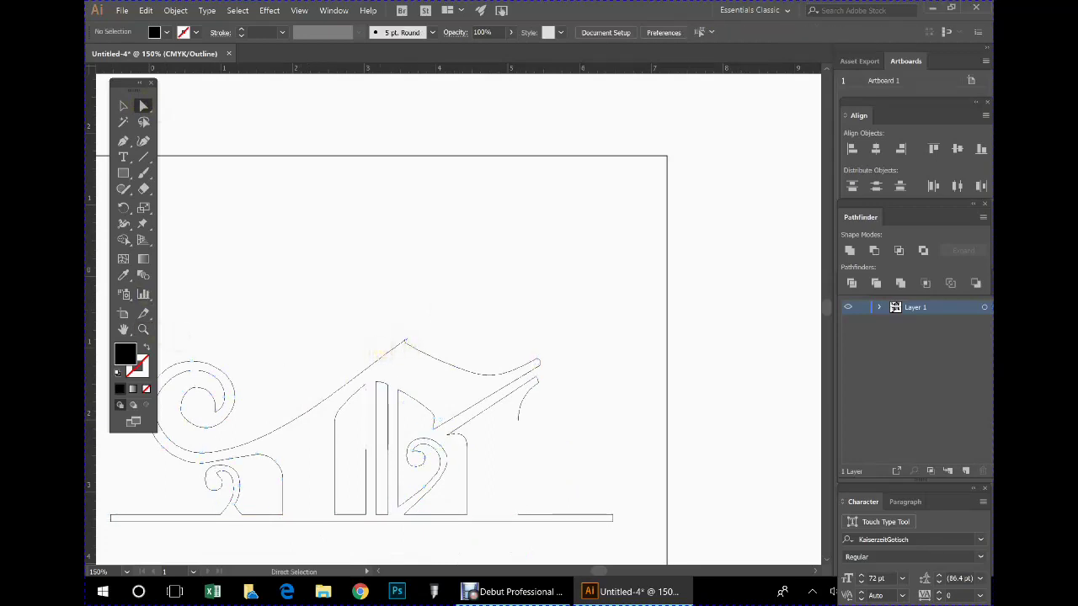
# Delete the stray anchor point that forms the small overlapping hook at the peak of the letter A.
pyautogui.click(144, 327)
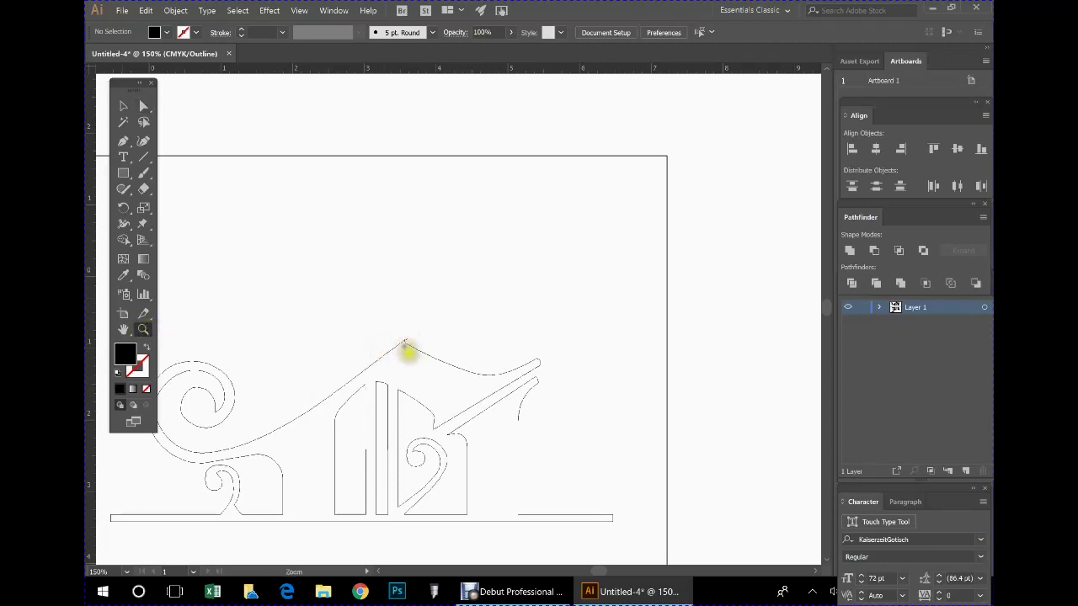
pyautogui.click(409, 350)
pyautogui.click(444, 325)
pyautogui.click(442, 310)
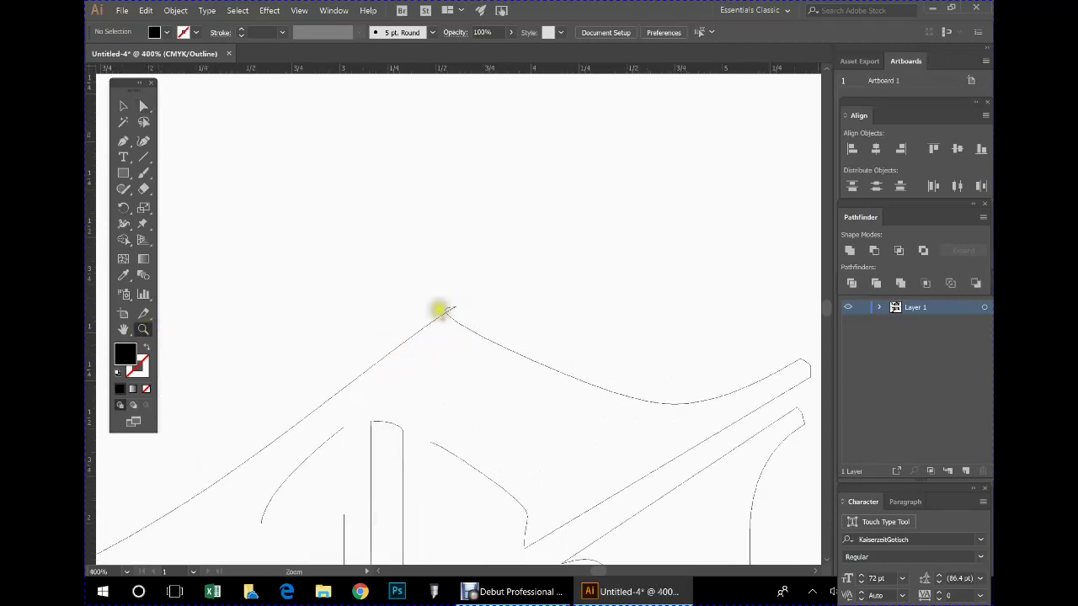
pyautogui.click(457, 323)
pyautogui.click(446, 325)
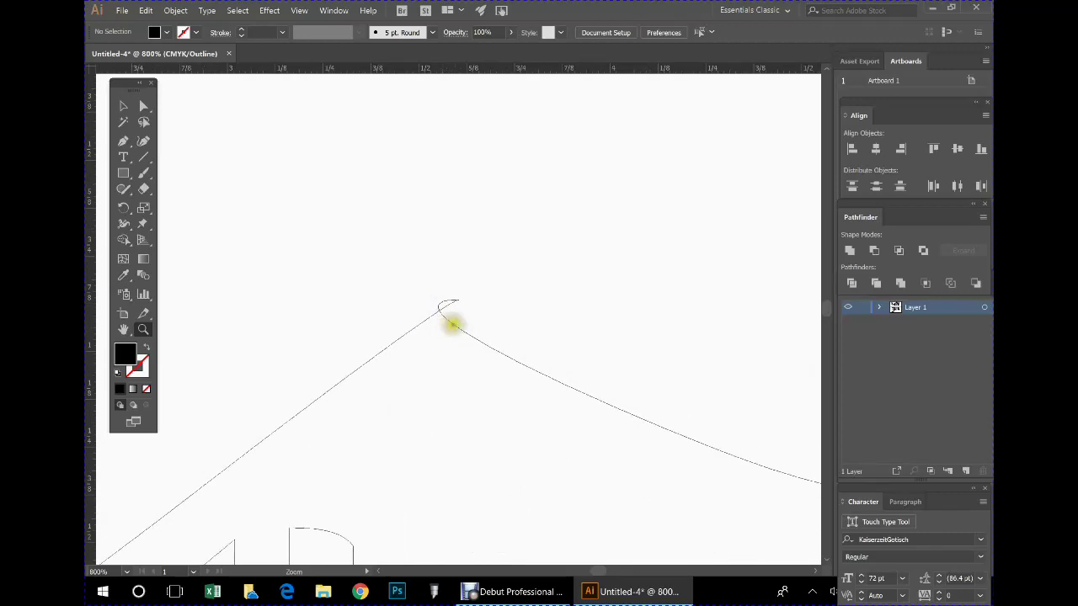
pyautogui.click(453, 333)
pyautogui.click(432, 324)
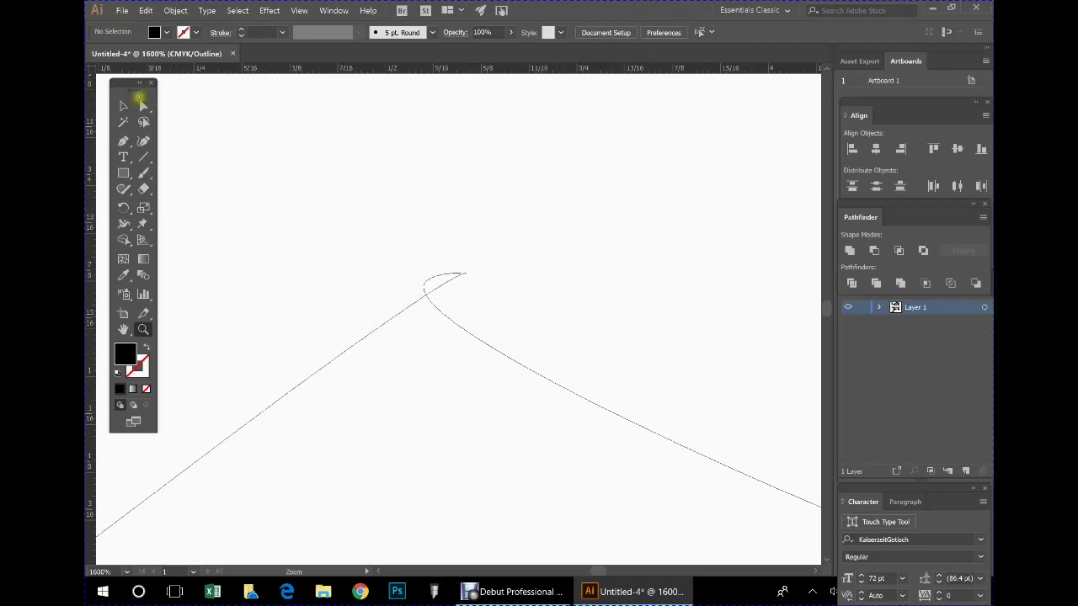
pyautogui.click(143, 106)
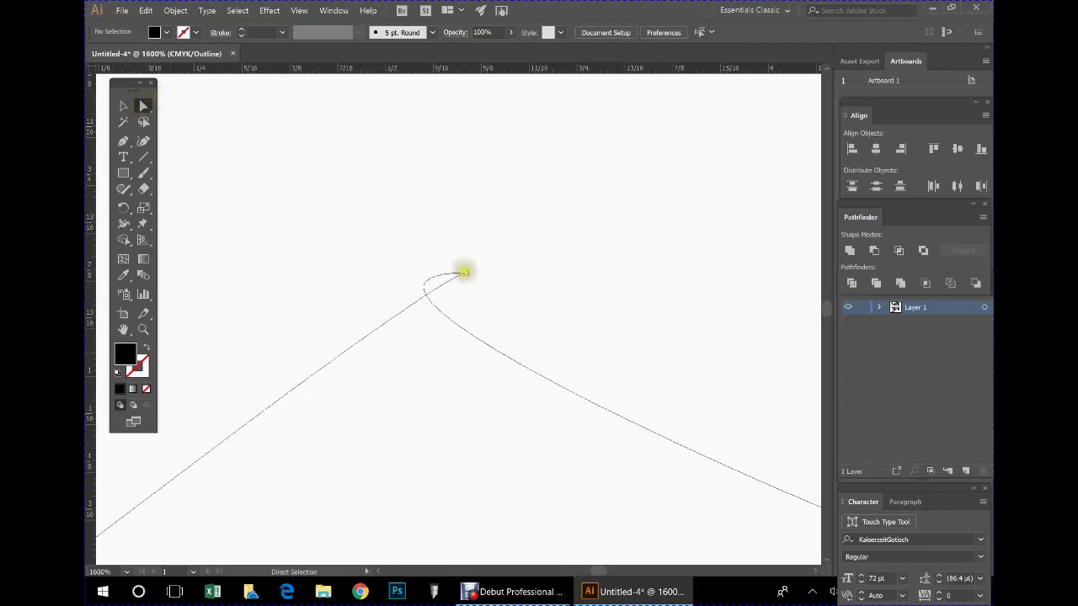
pyautogui.click(463, 273)
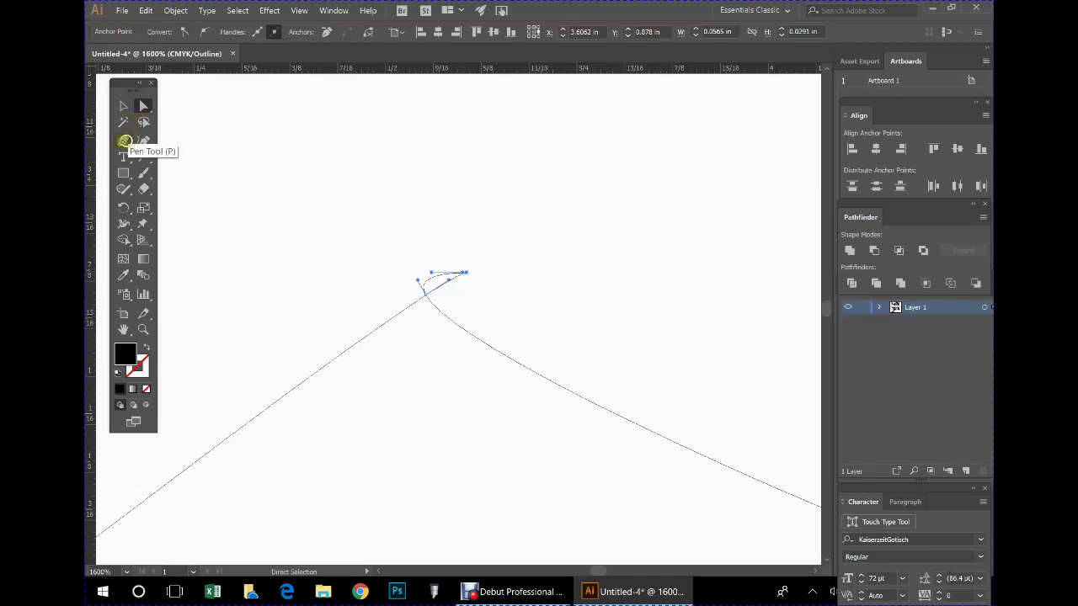
pyautogui.click(124, 141)
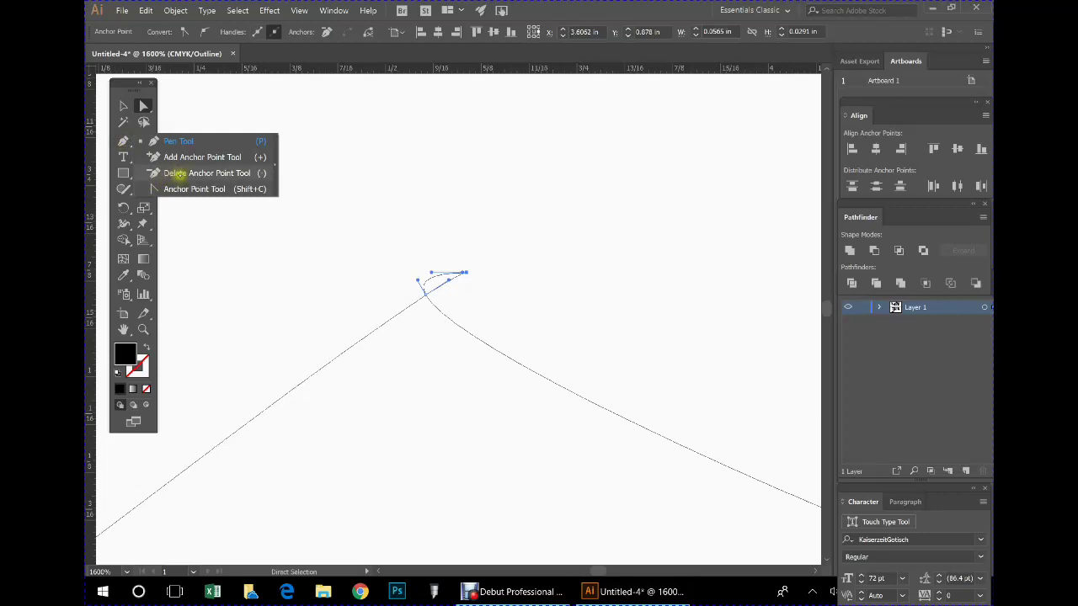
pyautogui.click(181, 173)
pyautogui.click(183, 170)
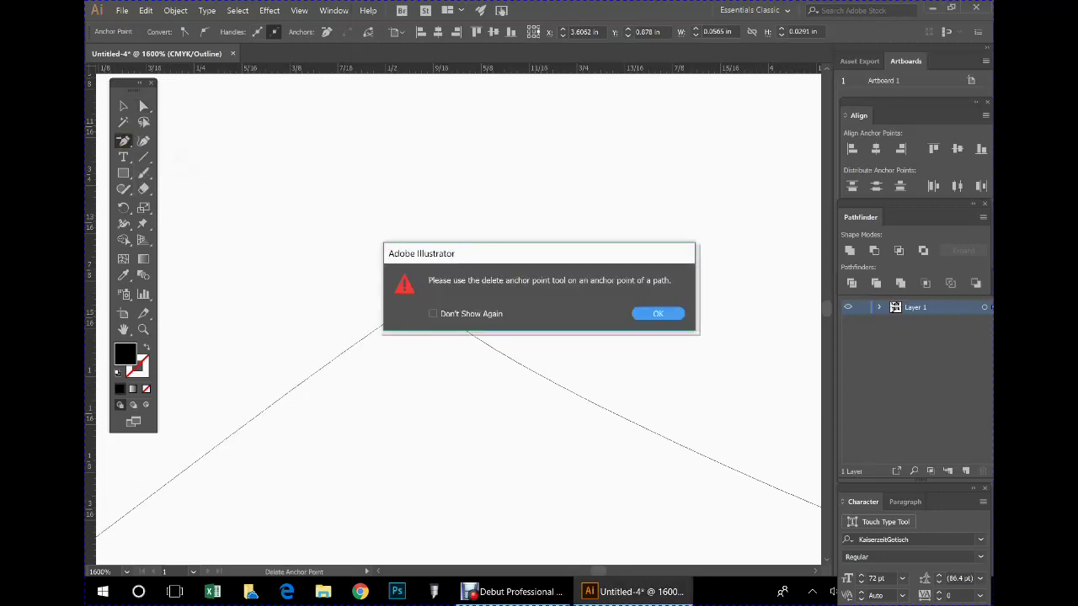
pyautogui.click(657, 313)
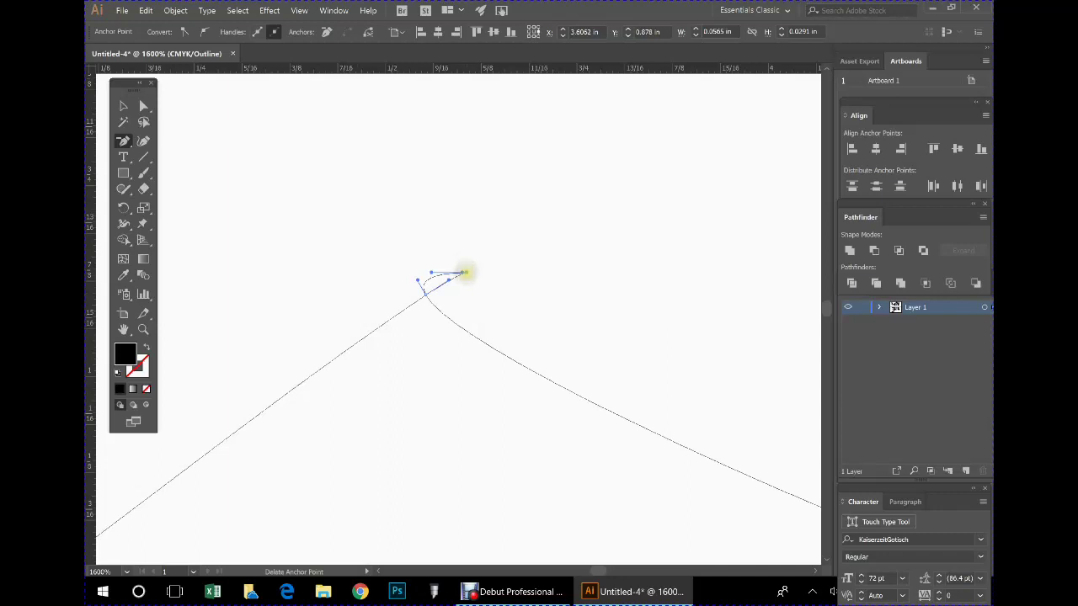
pyautogui.click(465, 273)
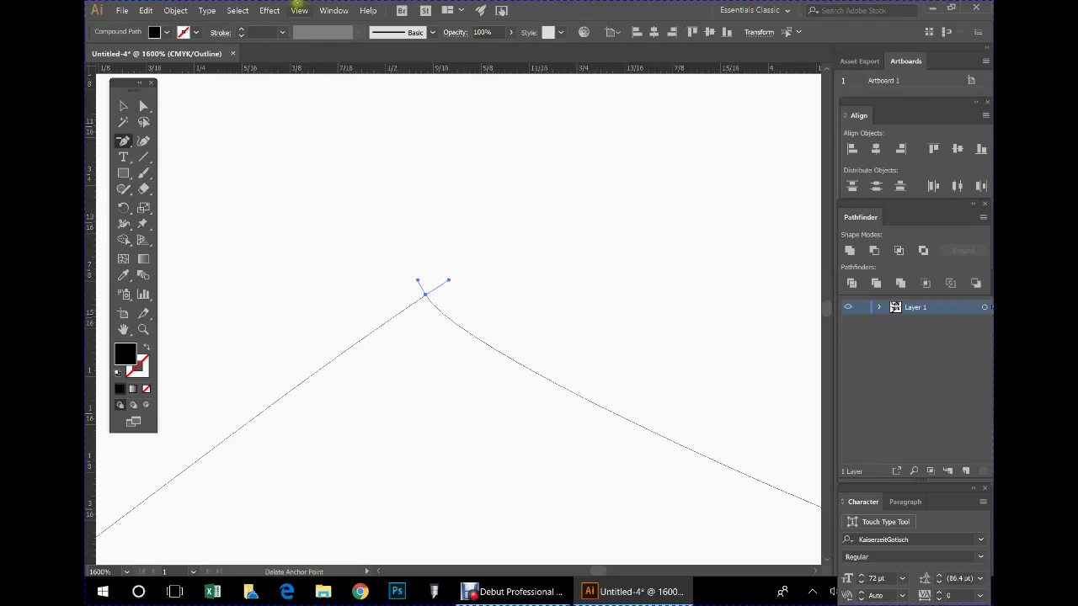
# Switch the display from outlines to Preview on CPU.
pyautogui.click(299, 10)
pyautogui.click(319, 14)
pyautogui.click(299, 10)
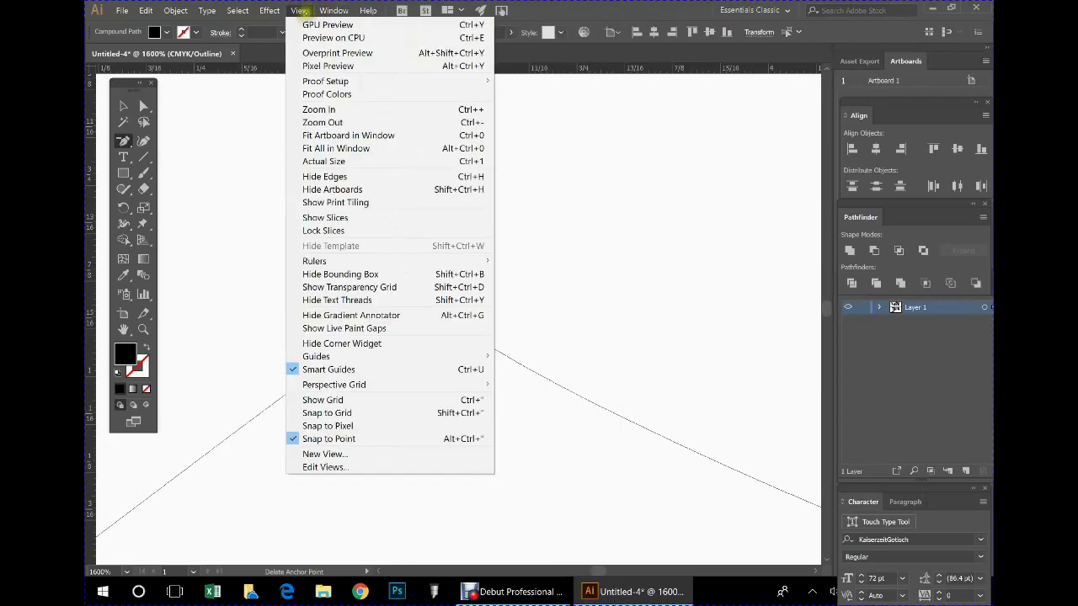
pyautogui.click(316, 38)
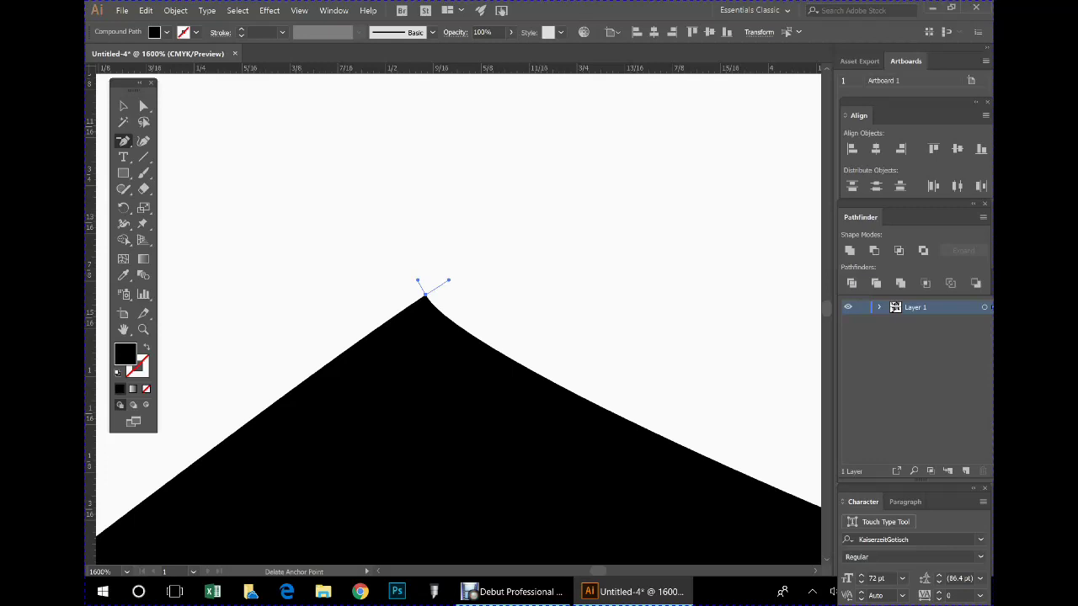
# Inspect the whole split letter on the artboard and deselect it.
pyautogui.hotkey('ctrl', '-')
pyautogui.hotkey('ctrl', '-')
pyautogui.hotkey('ctrl', '-')
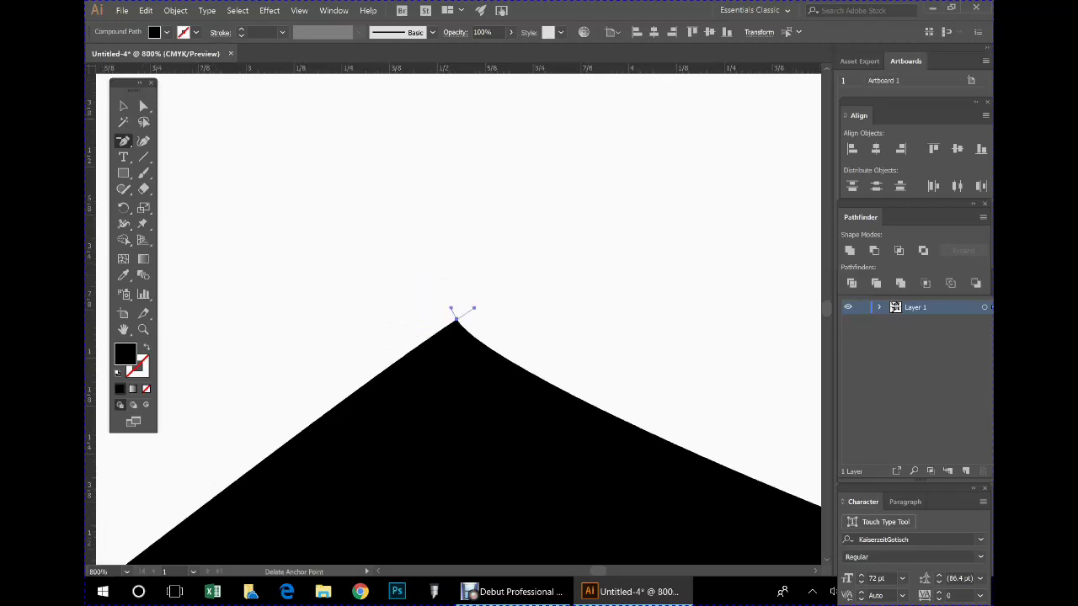
pyautogui.hotkey('ctrl', '-')
pyautogui.hotkey('ctrl', '-')
pyautogui.hotkey('ctrl', '-')
pyautogui.hotkey('ctrl', '-')
pyautogui.hotkey('ctrl', '-')
pyautogui.hotkey('ctrl', '-')
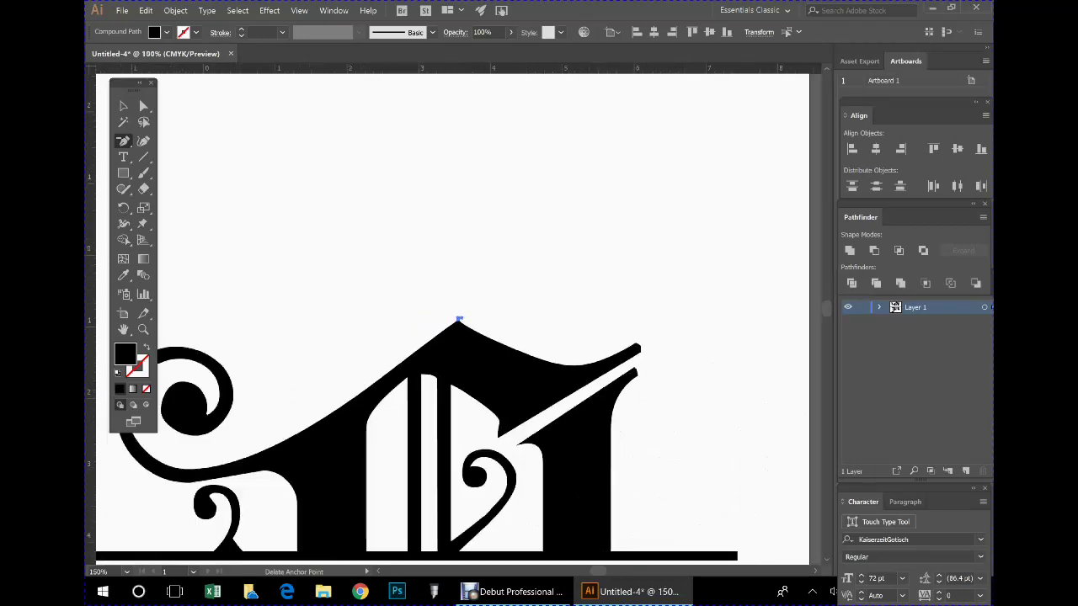
pyautogui.hotkey('ctrl', '-')
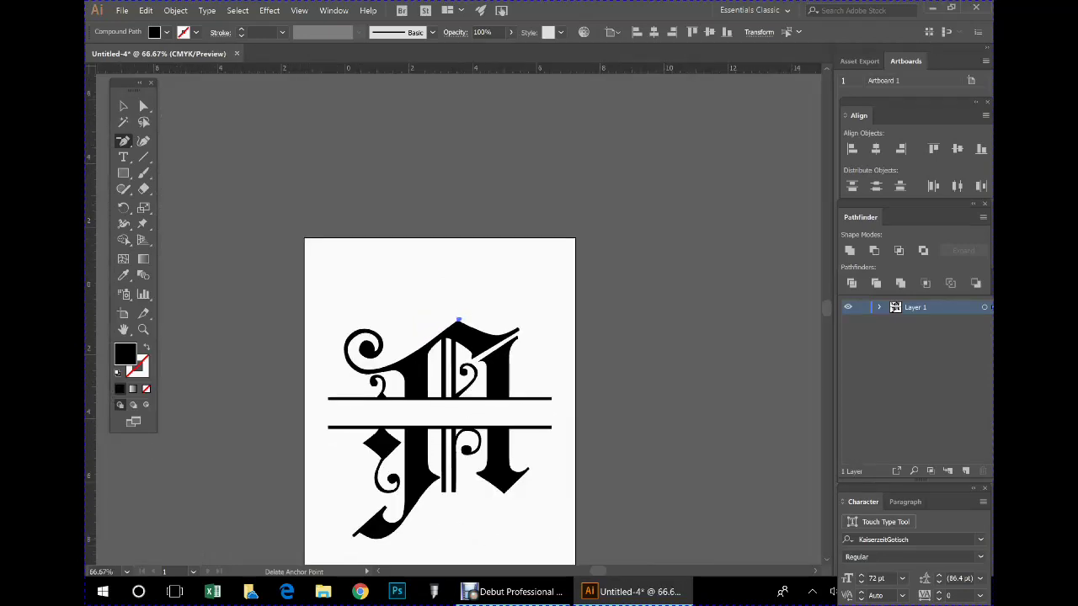
pyautogui.hotkey('ctrl', '+')
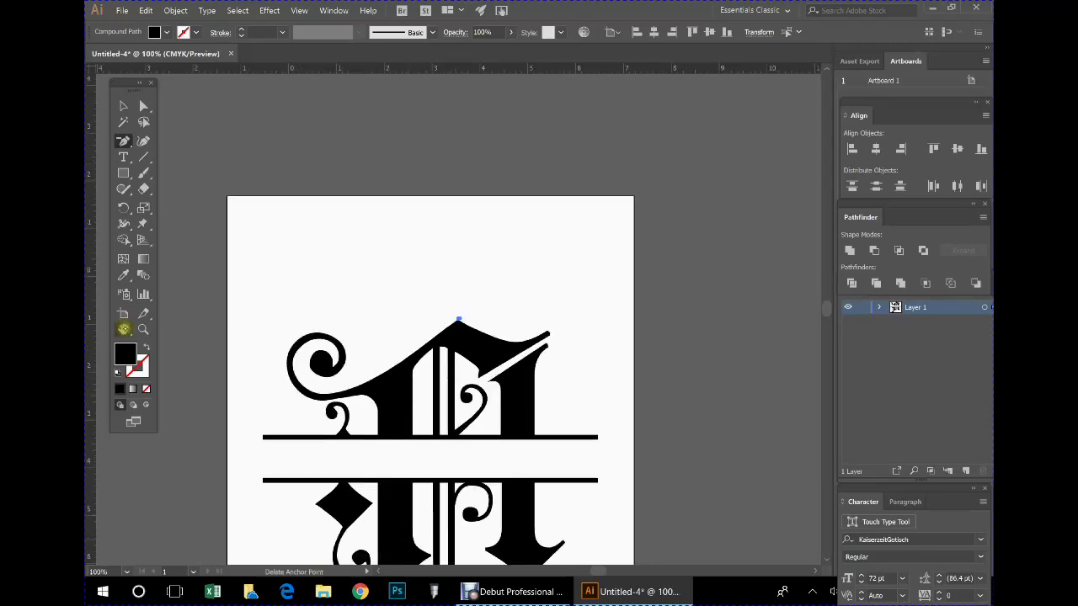
pyautogui.click(123, 329)
pyautogui.moveTo(447, 356); pyautogui.dragTo(477, 281)
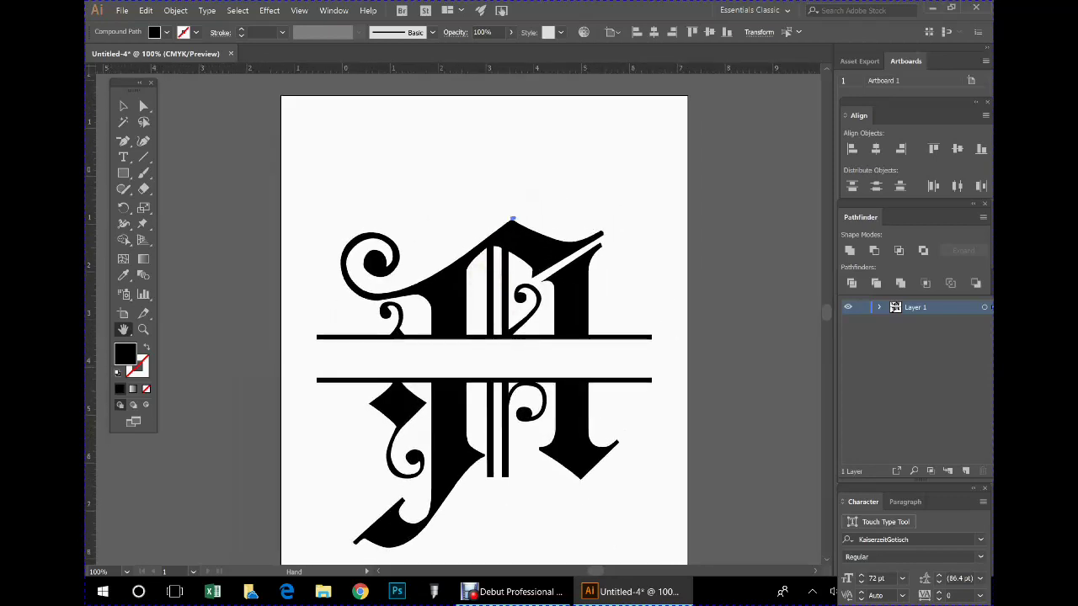
pyautogui.click(144, 105)
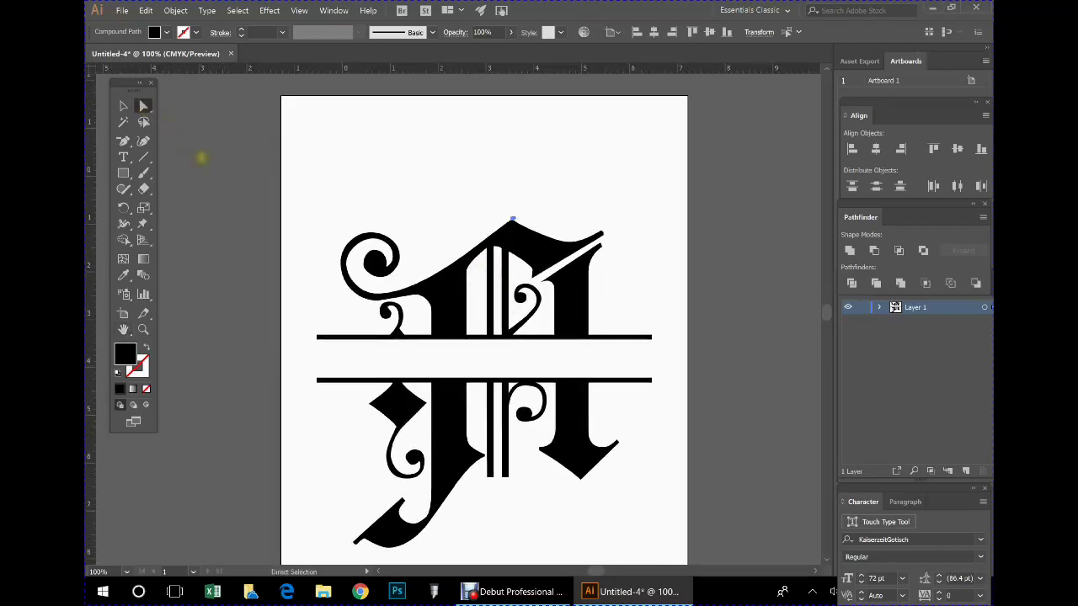
pyautogui.click(649, 193)
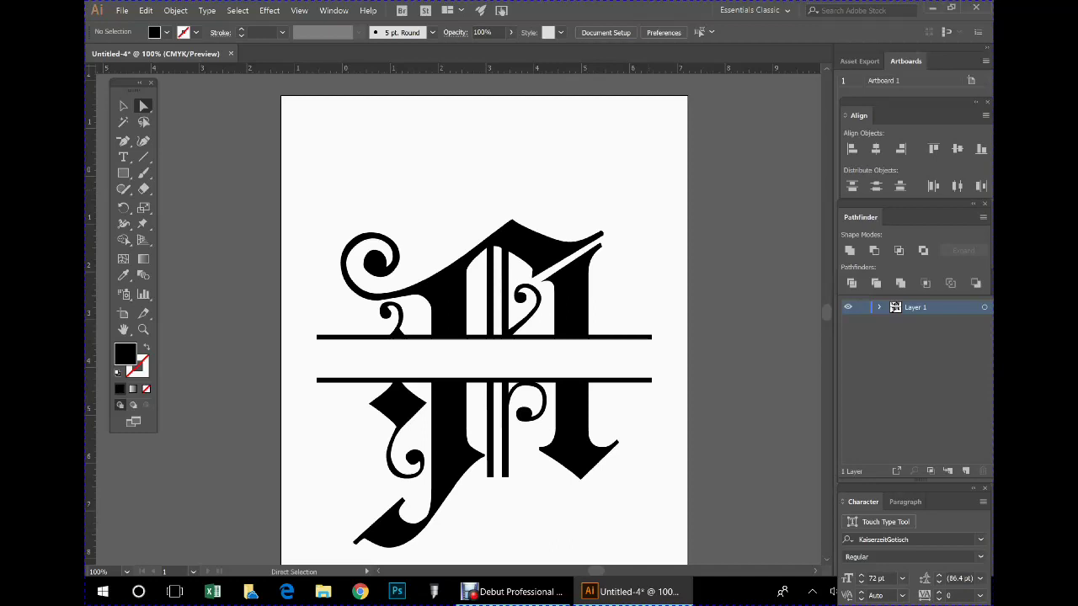
# Save the document to the Desktop as SplitMonoLetterA in Adobe Illustrator (AI) format, accepting the Illustrator CC options.
pyautogui.click(122, 10)
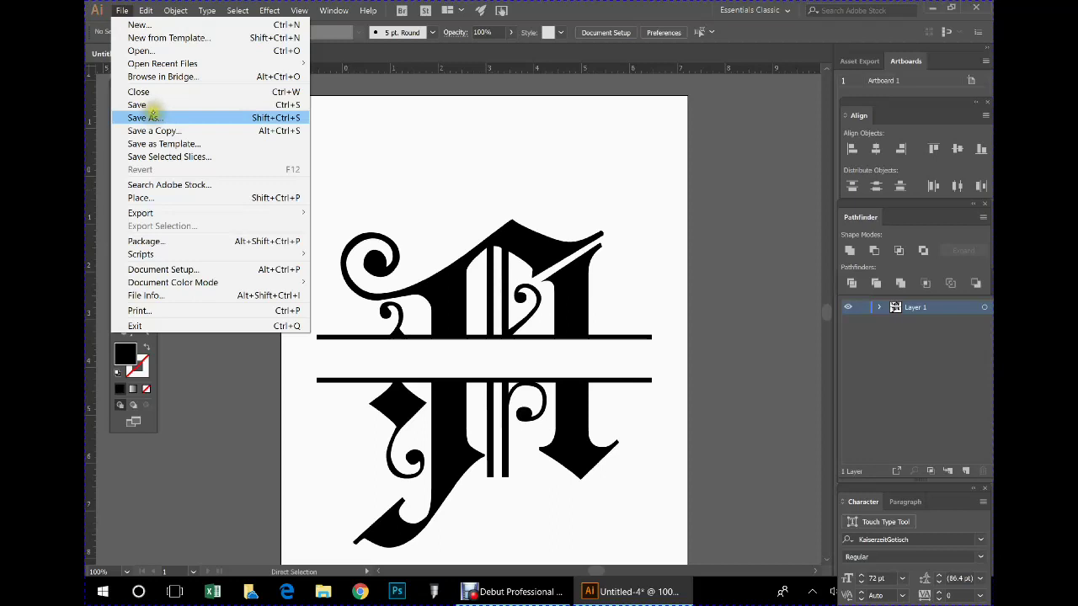
pyautogui.click(154, 117)
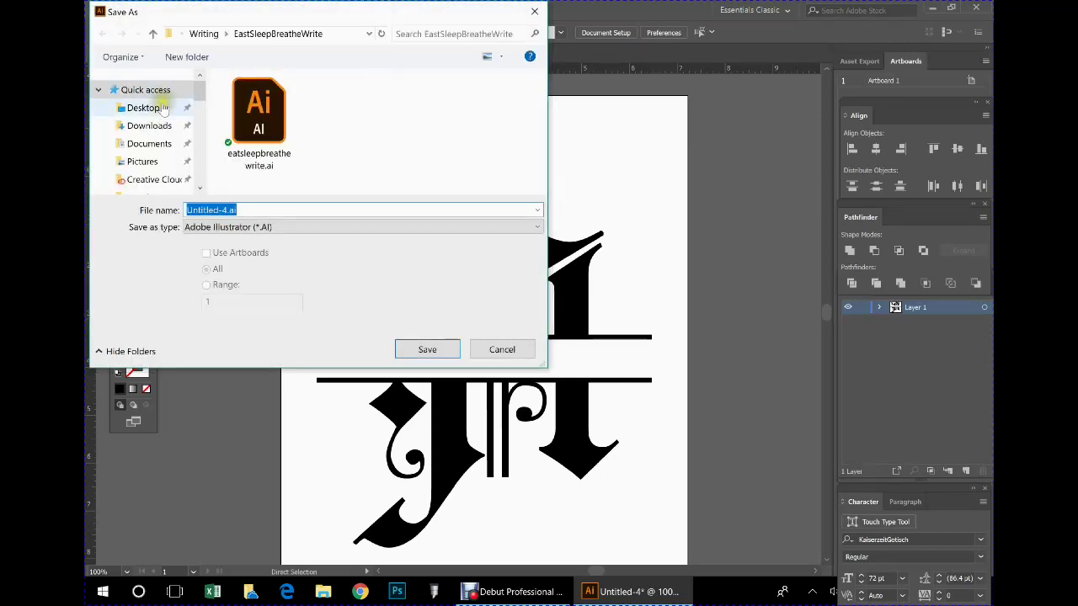
pyautogui.click(167, 108)
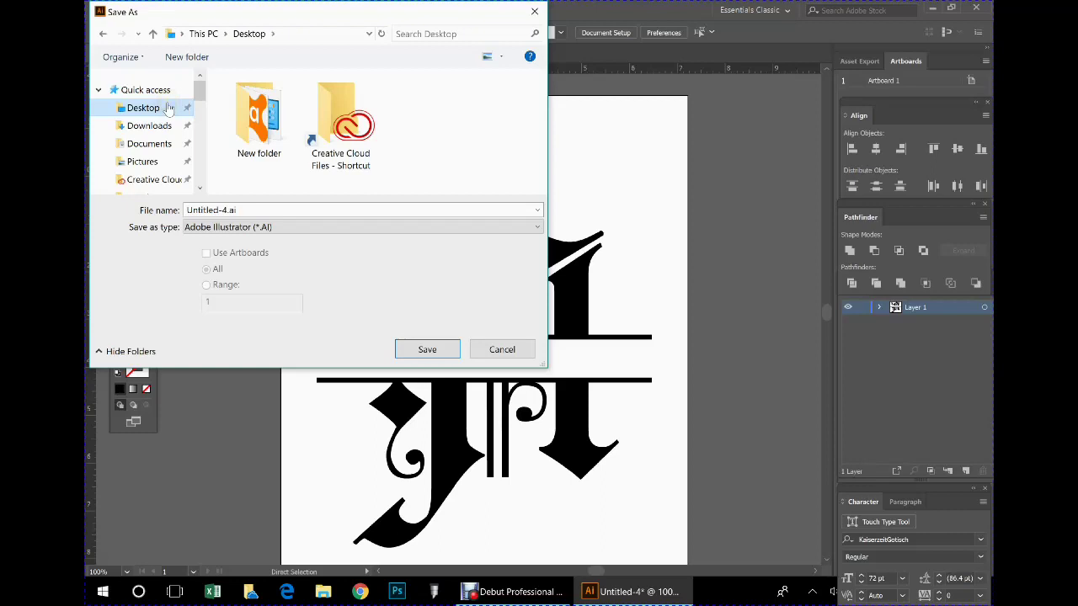
pyautogui.doubleClick(211, 210)
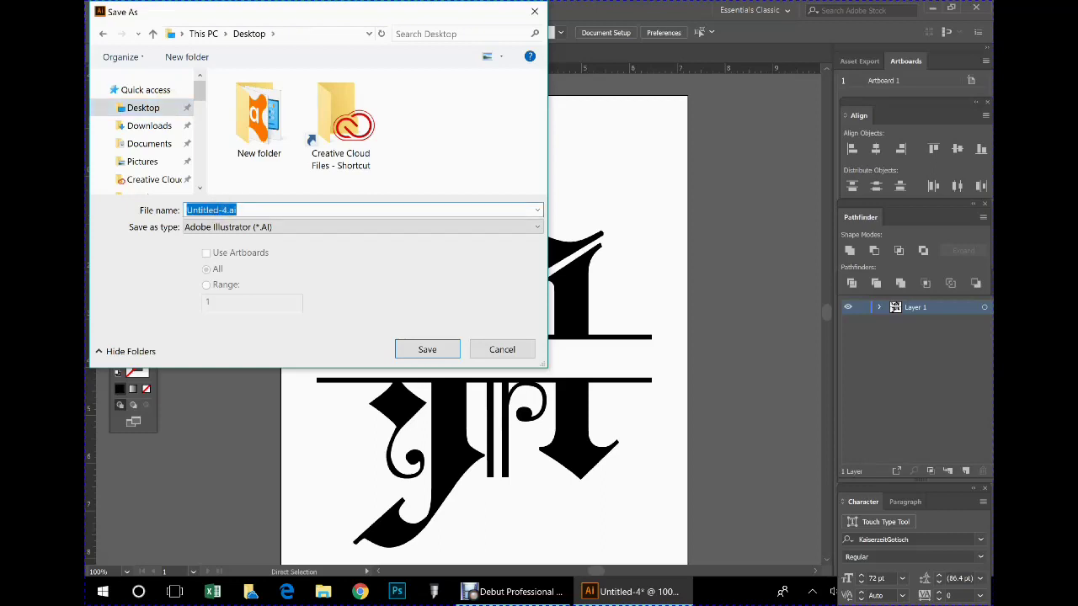
pyautogui.write('Split')
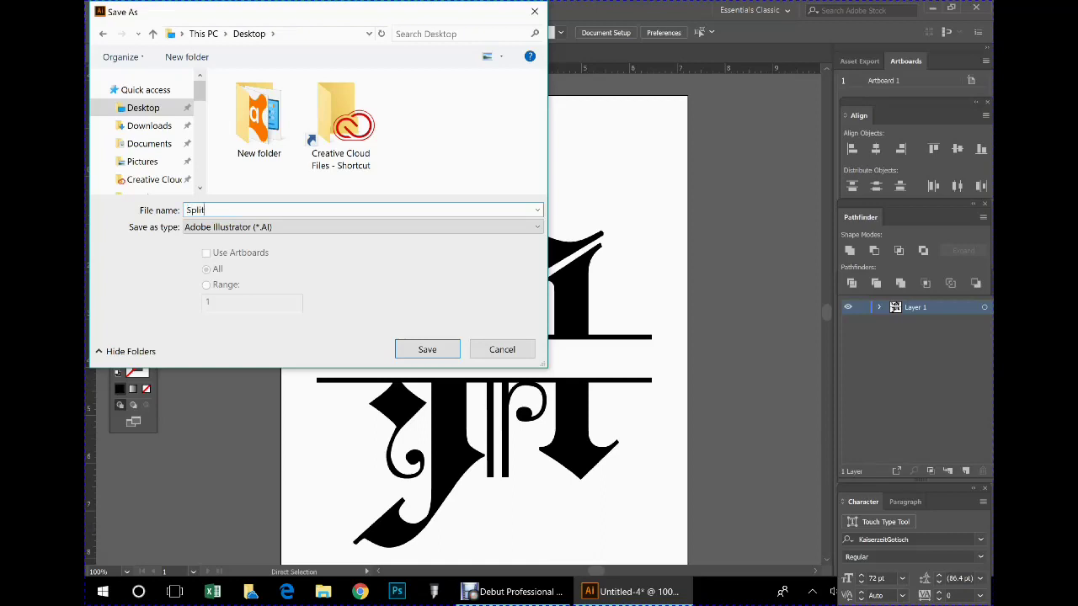
pyautogui.write('MonoLetterA')
pyautogui.press('Return')
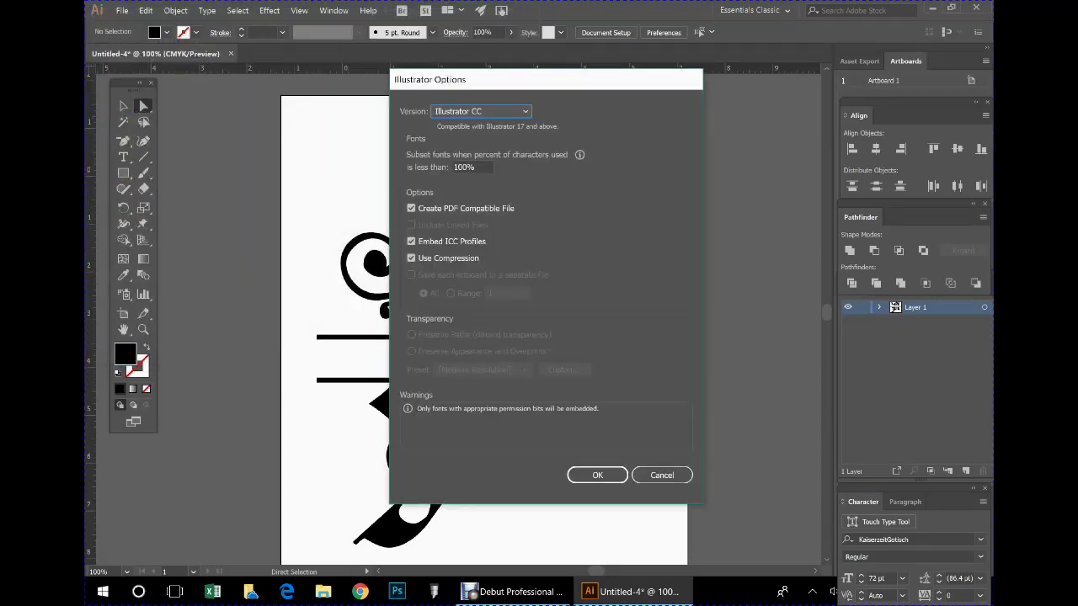
pyautogui.click(595, 475)
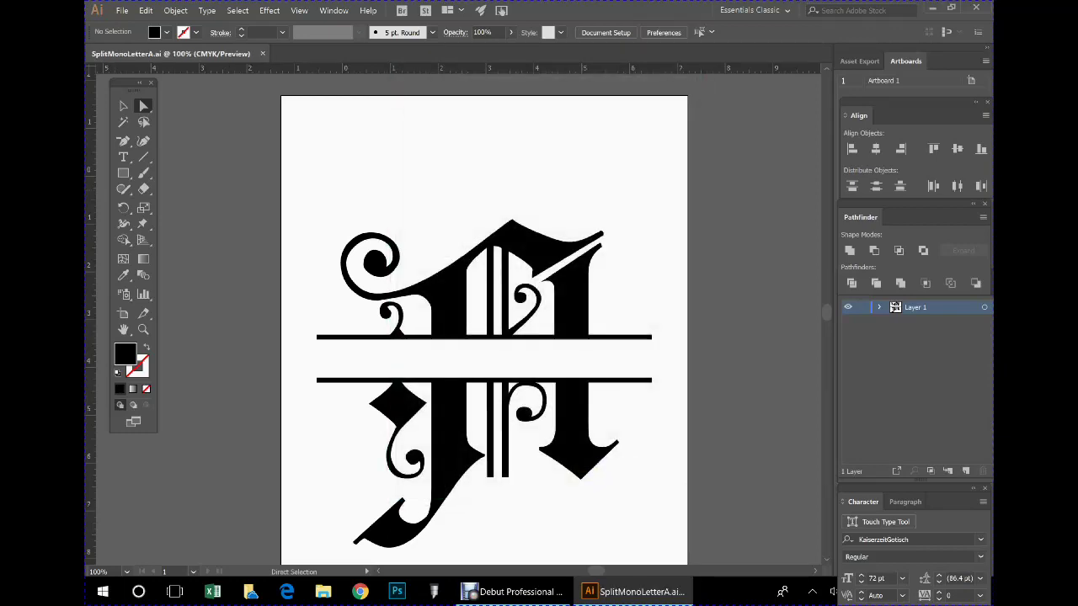
# Save a copy of the document to the Desktop as SplitMonoLetterA in SVG format, accepting the SVG 1.1 options.
pyautogui.click(121, 10)
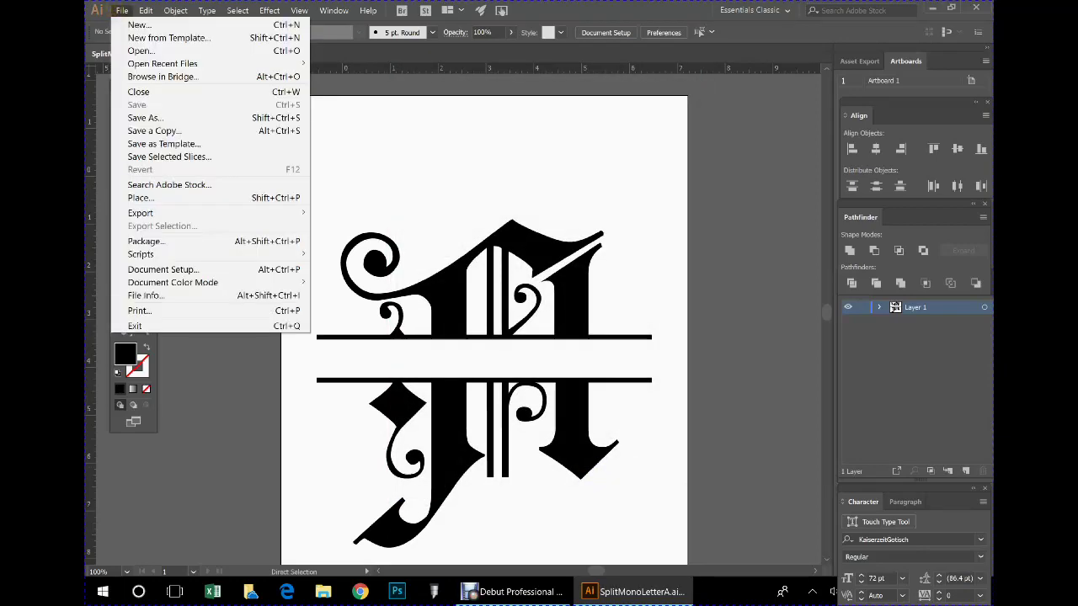
pyautogui.click(190, 117)
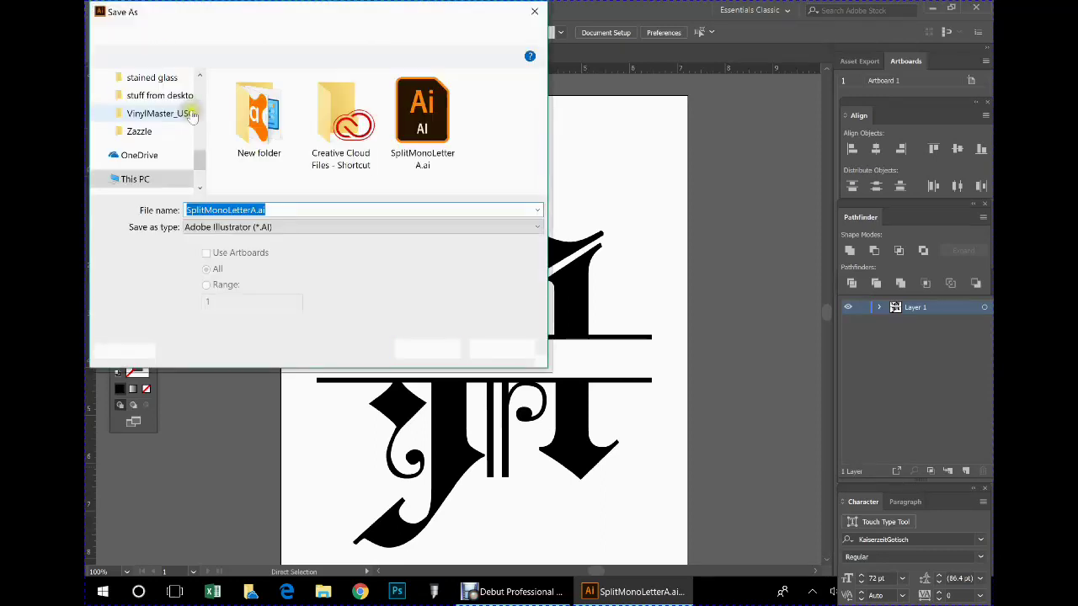
pyautogui.click(530, 227)
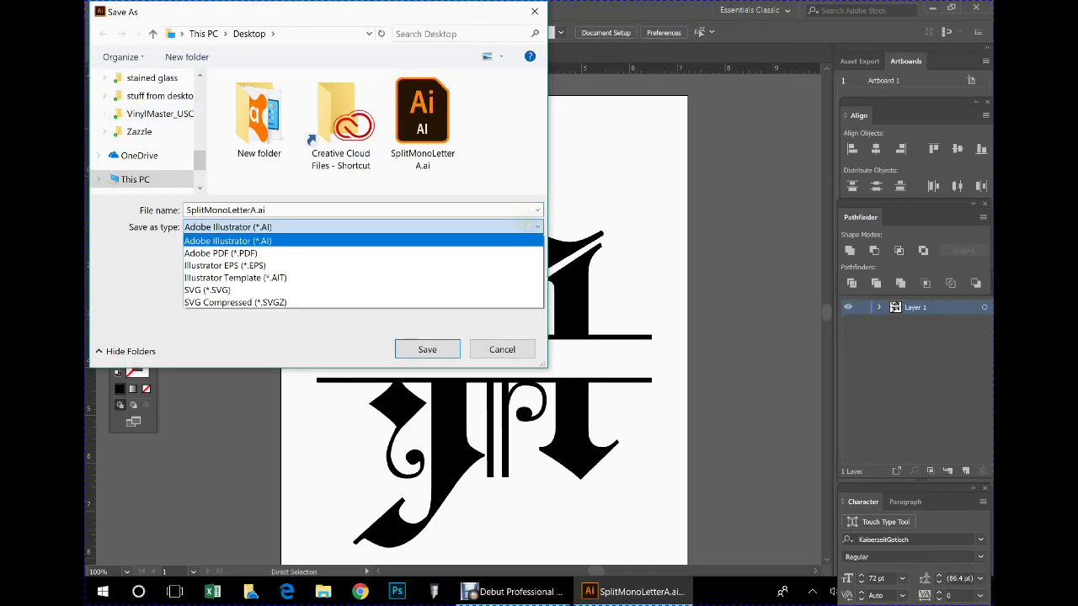
pyautogui.click(210, 290)
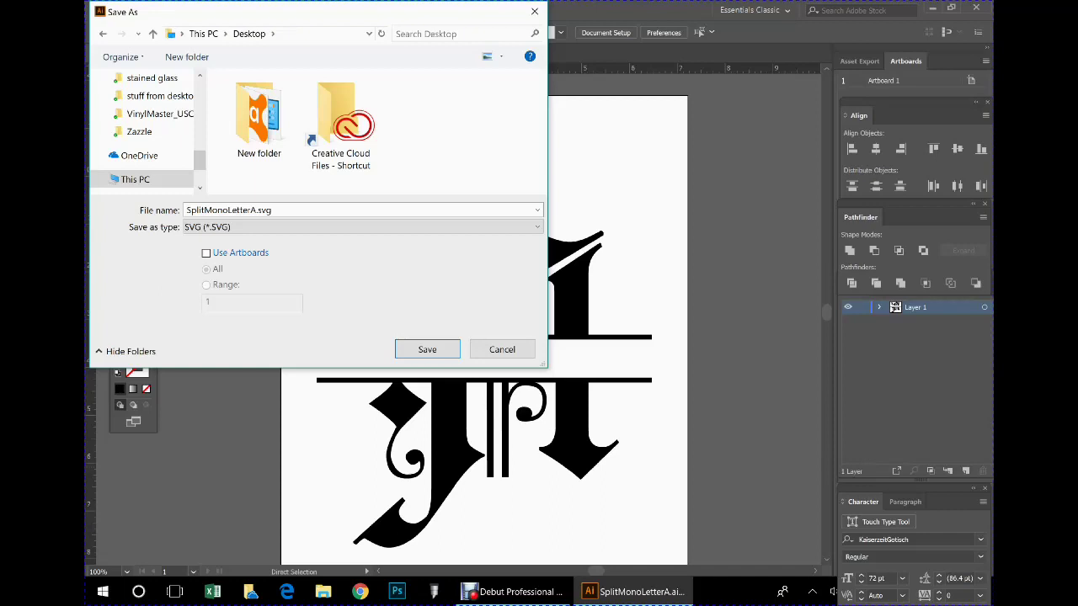
pyautogui.click(427, 349)
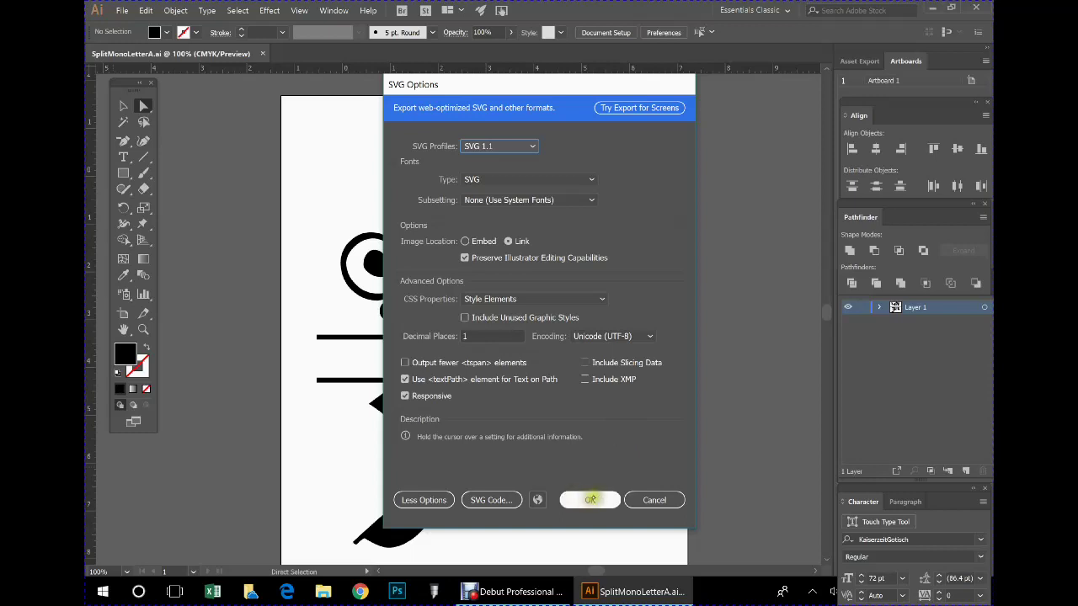
pyautogui.click(589, 500)
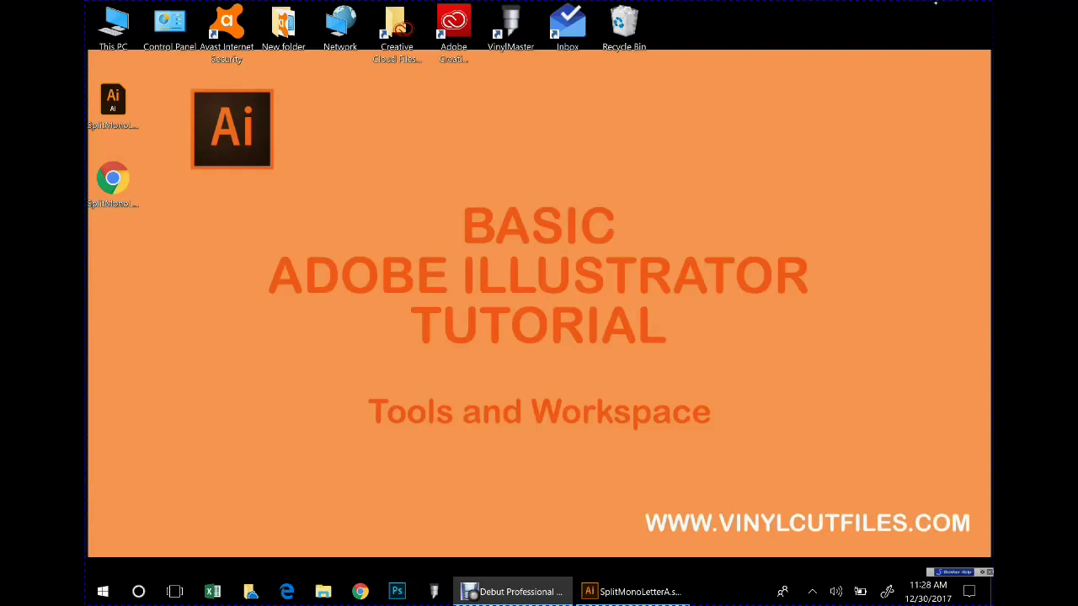
# Place the saved AI and SVG files side by side in the desktop's upper middle, and switch back to Illustrator.
pyautogui.moveTo(112, 103); pyautogui.dragTo(551, 133)
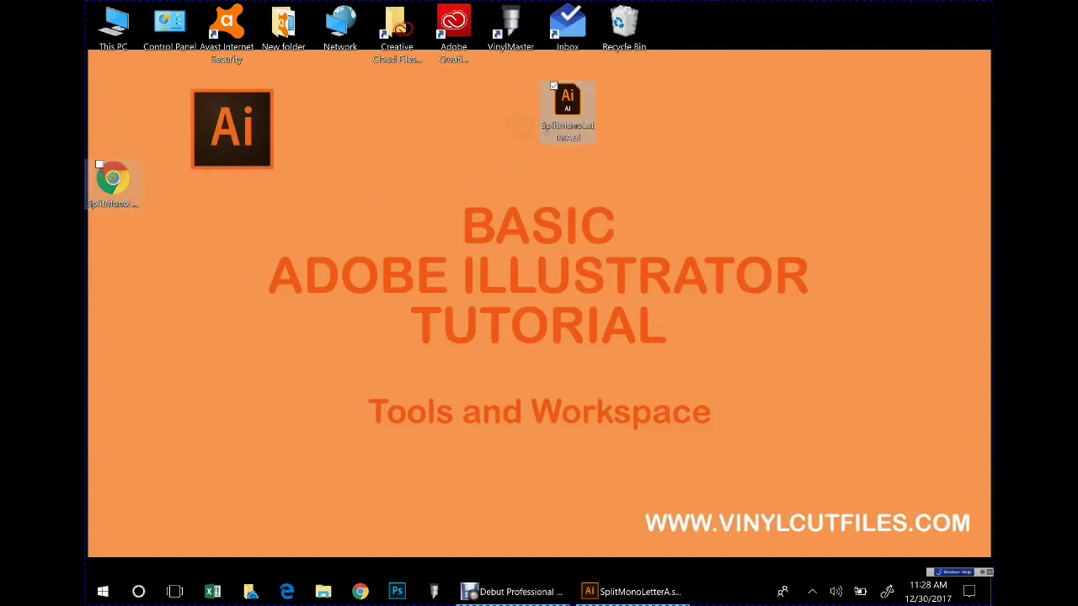
pyautogui.moveTo(110, 177); pyautogui.dragTo(638, 103)
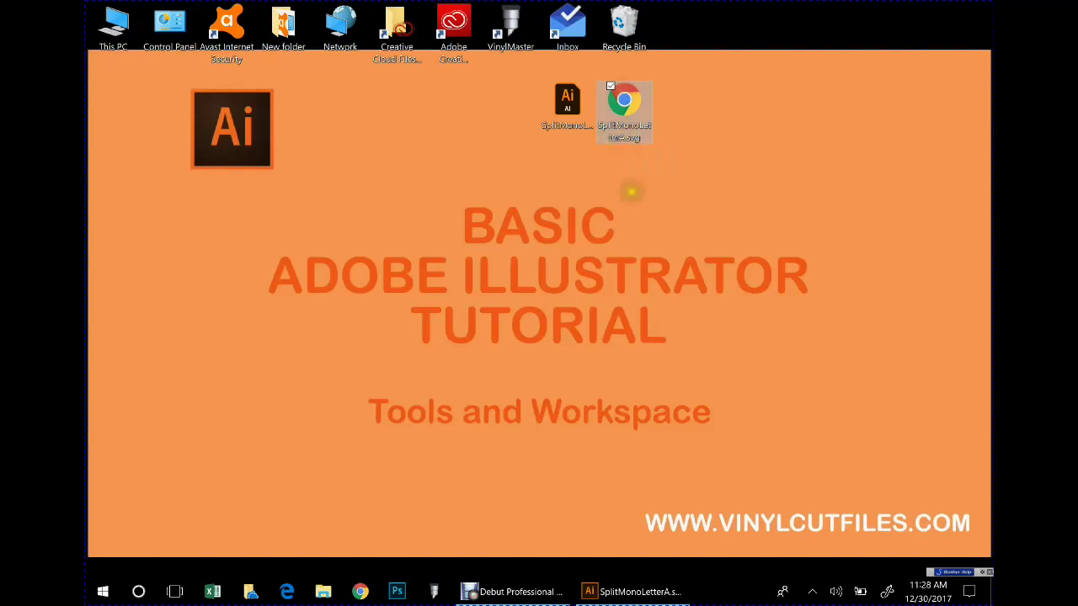
pyautogui.click(630, 592)
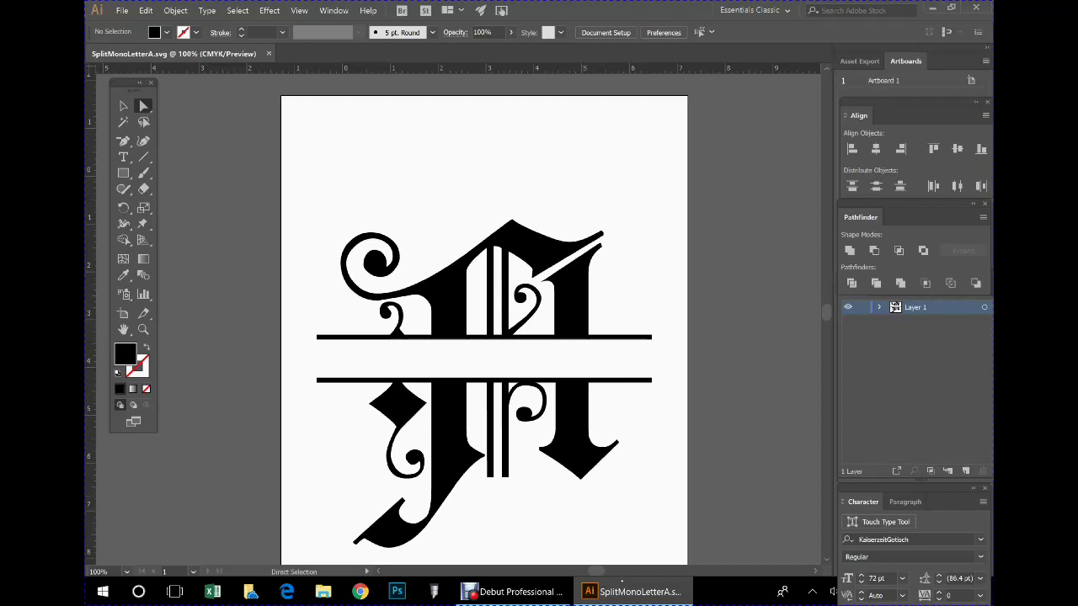
pyautogui.click(123, 156)
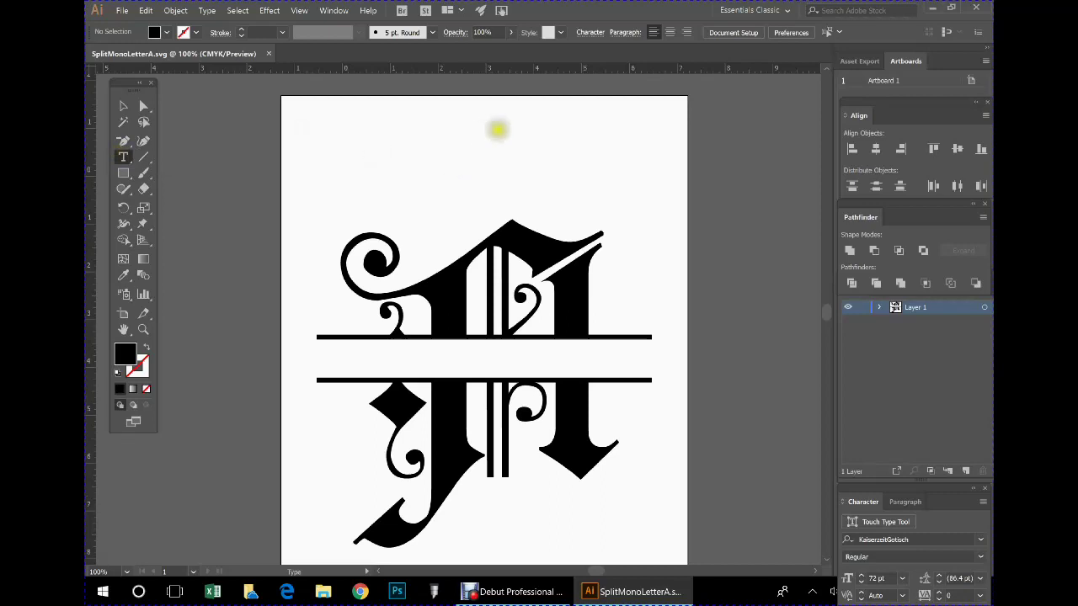
pyautogui.click(492, 139)
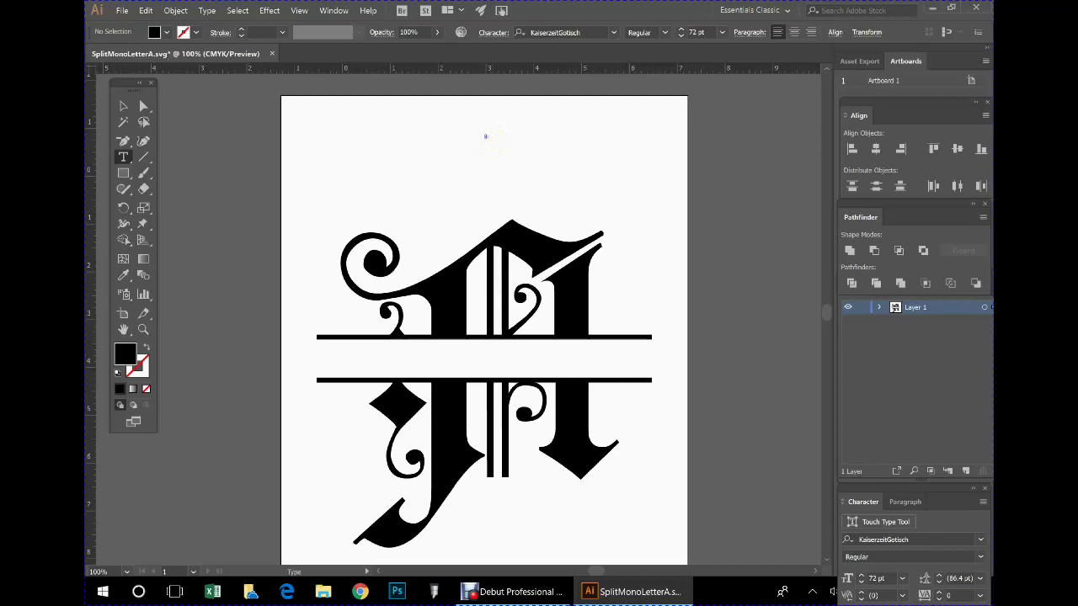
pyautogui.click(722, 32)
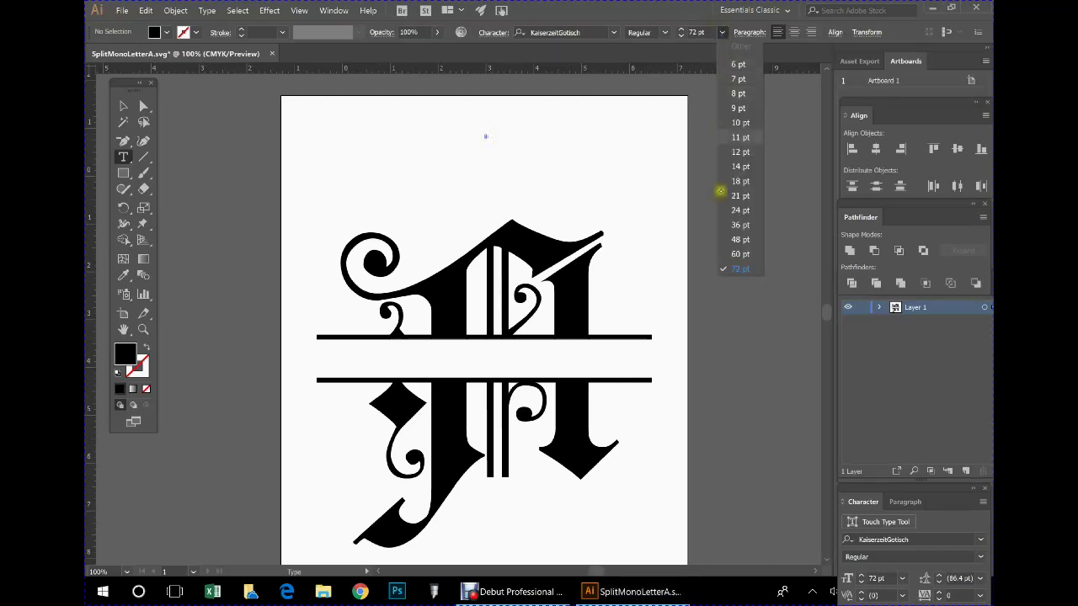
pyautogui.click(743, 267)
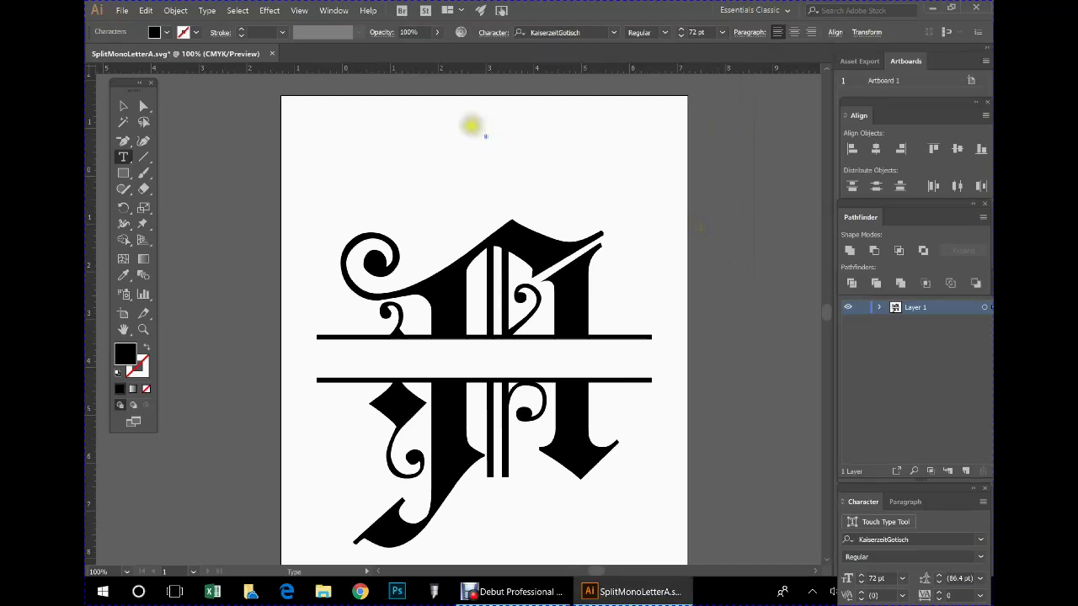
pyautogui.click(143, 106)
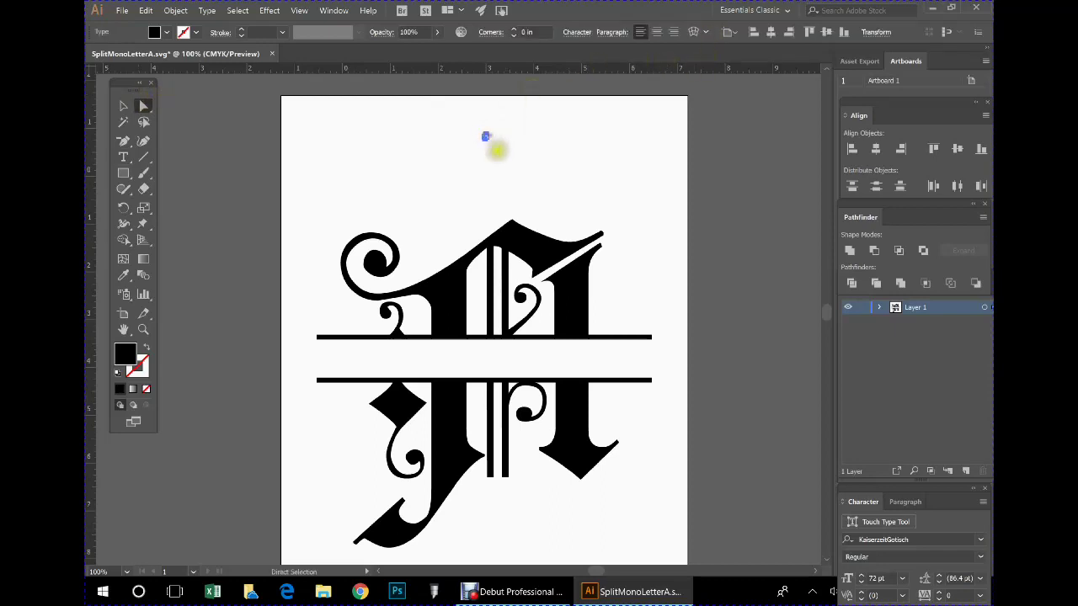
pyautogui.click(486, 137)
# Add a line of point text above the letter reading "Mr & Mrs" followed by the couple's surname.
pyautogui.press('t')
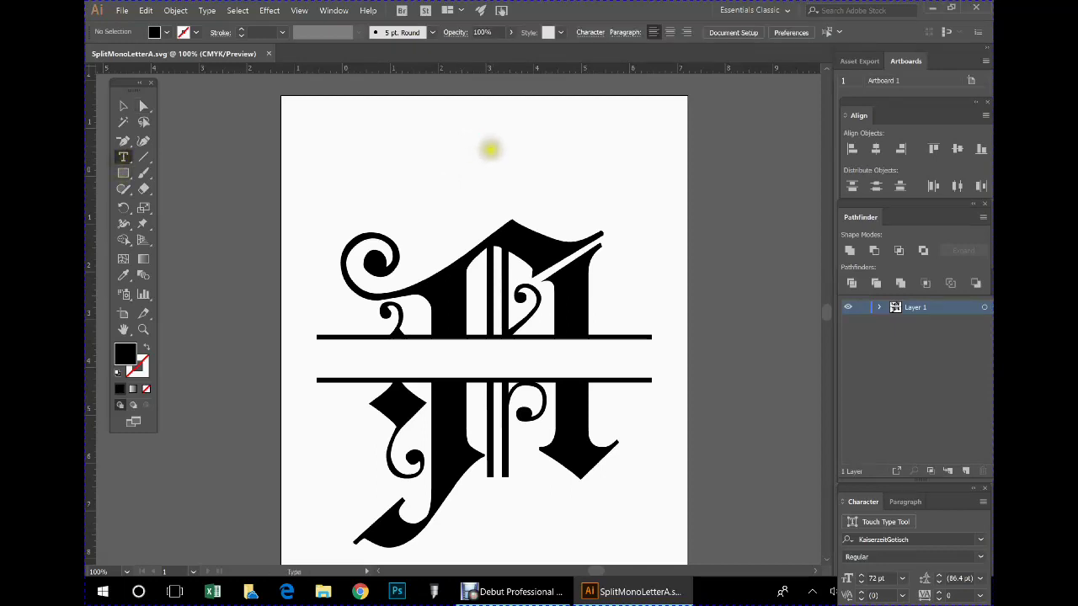
pyautogui.click(491, 148)
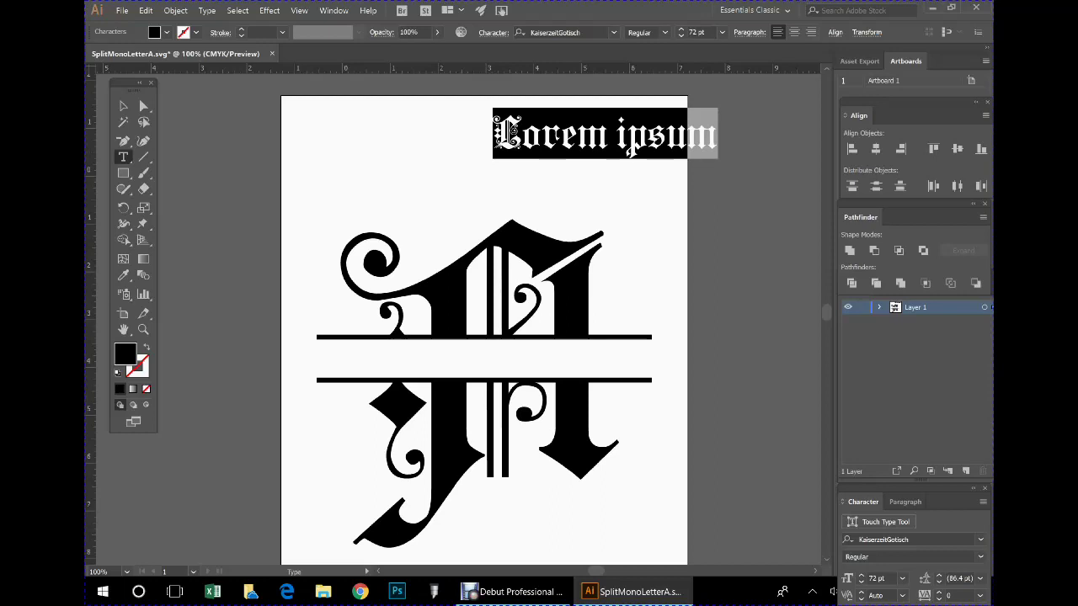
pyautogui.write('Mr & mrs')
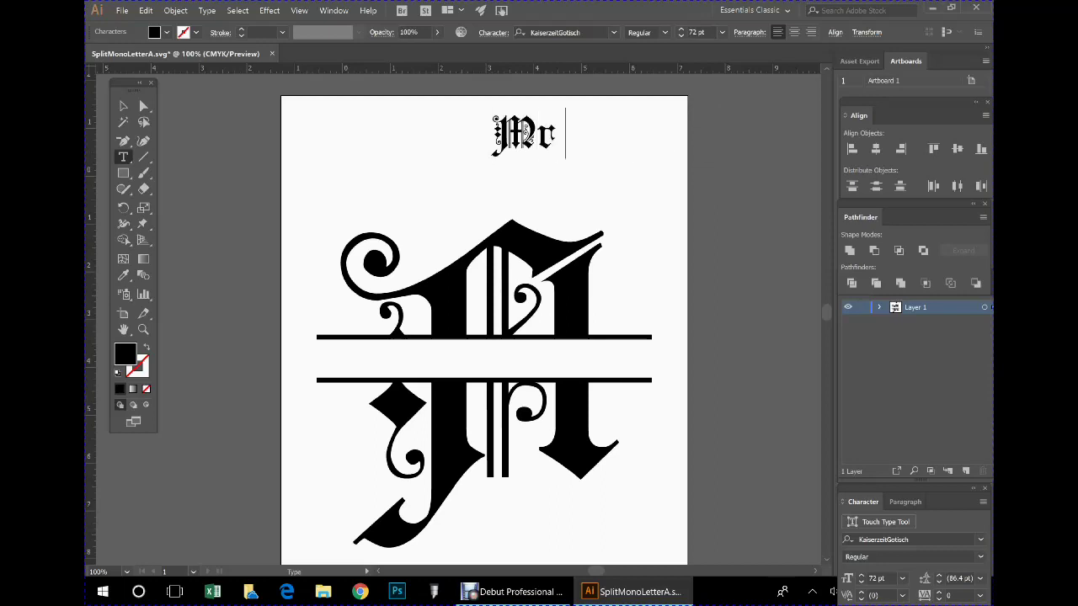
pyautogui.press('BackSpace')
pyautogui.press('BackSpace')
pyautogui.press('BackSpace')
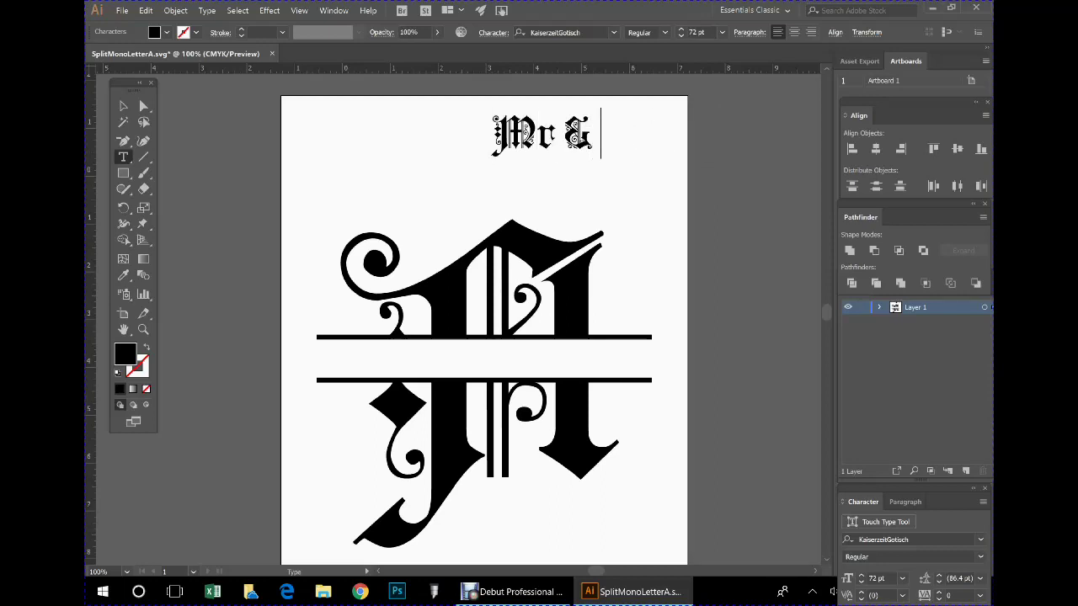
pyautogui.write('Mrs')
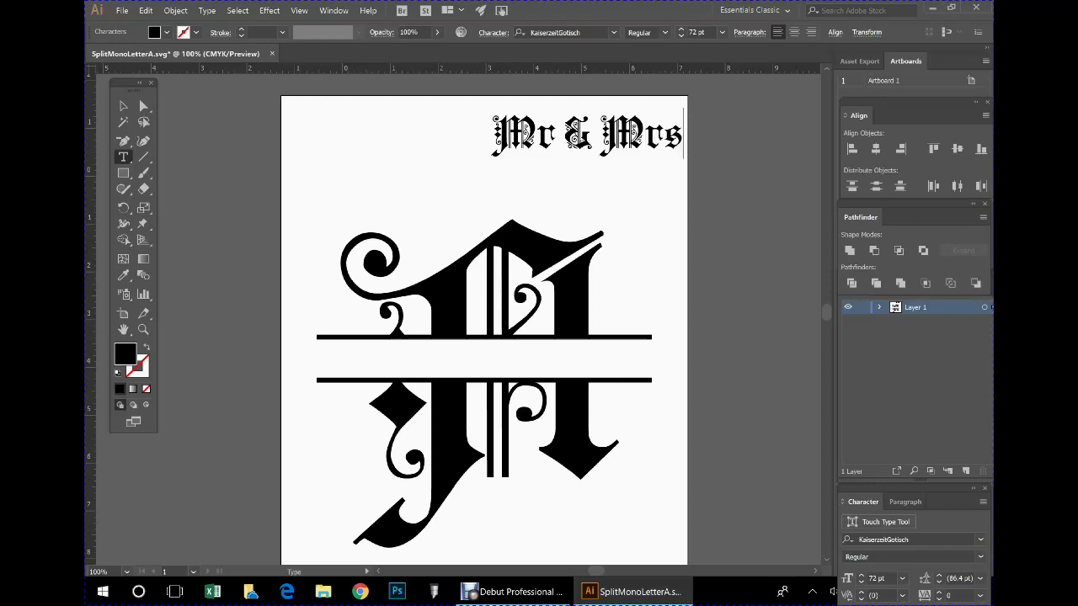
pyautogui.write(' Abbot')
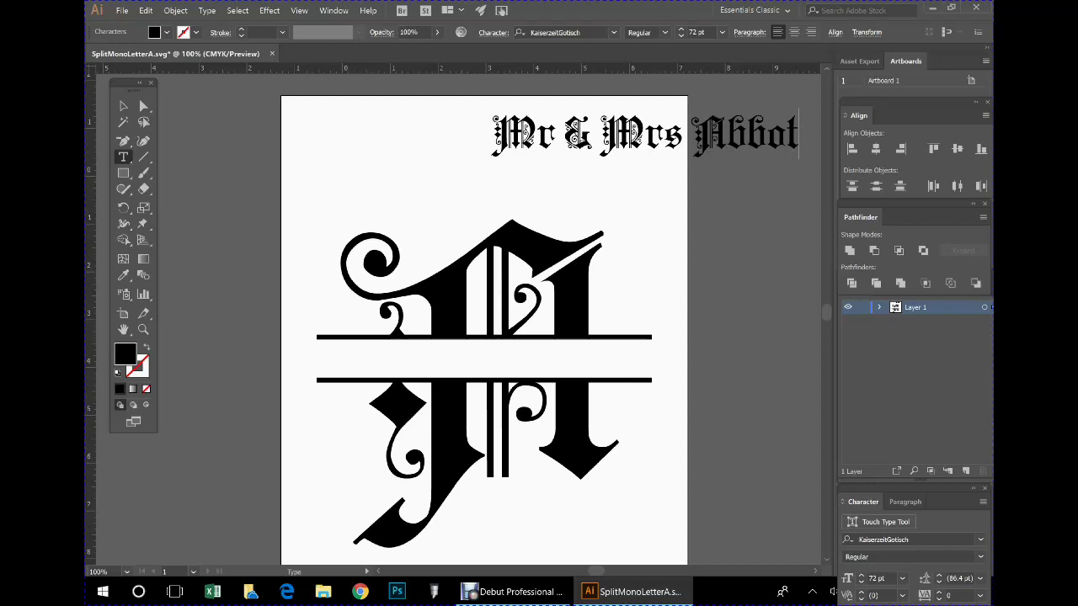
# Change the font of the whole name line to noelan script.
pyautogui.moveTo(798, 135); pyautogui.dragTo(494, 153)
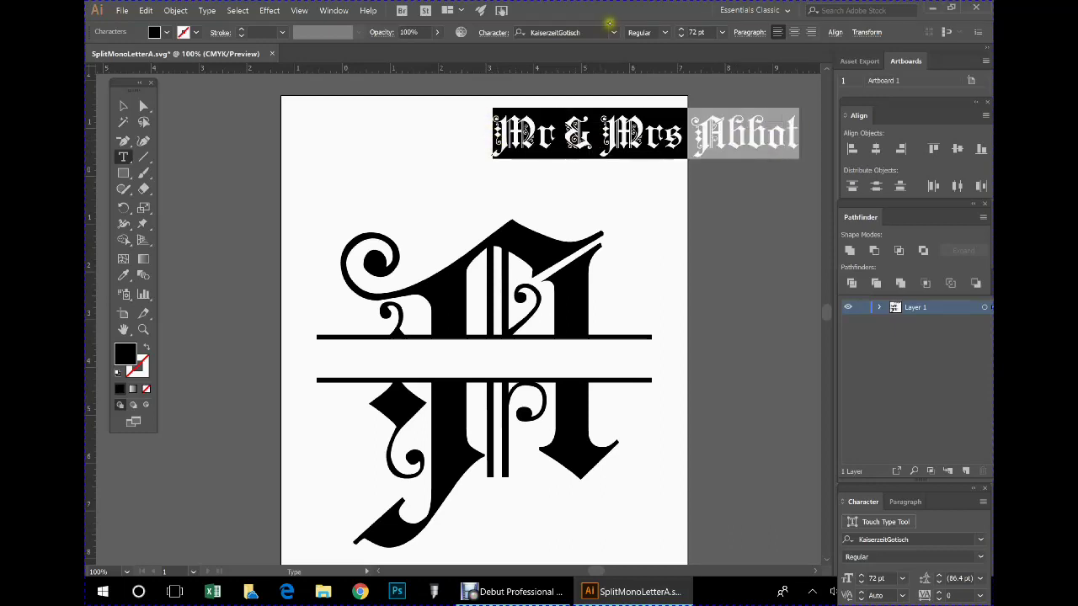
pyautogui.click(611, 30)
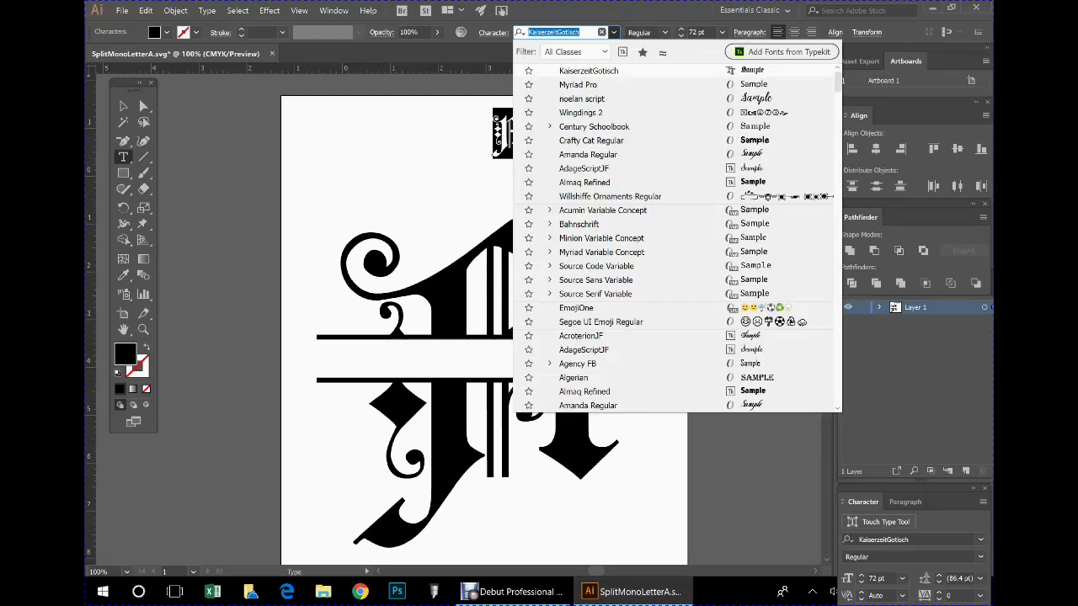
pyautogui.click(608, 99)
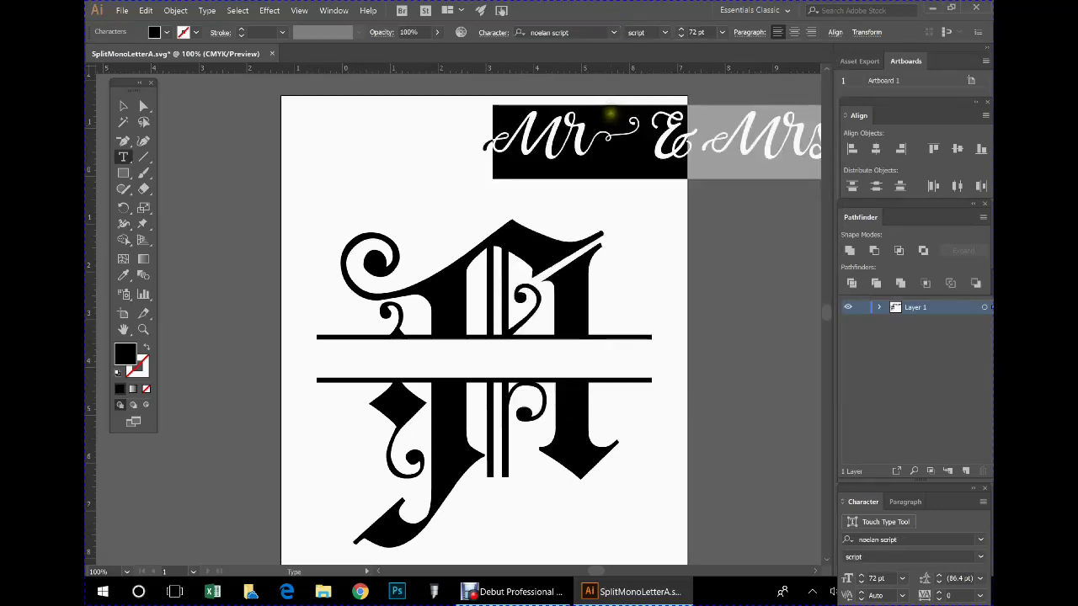
# Move the name text down over the gap between the two horizontal bars of the split letter.
pyautogui.click(122, 106)
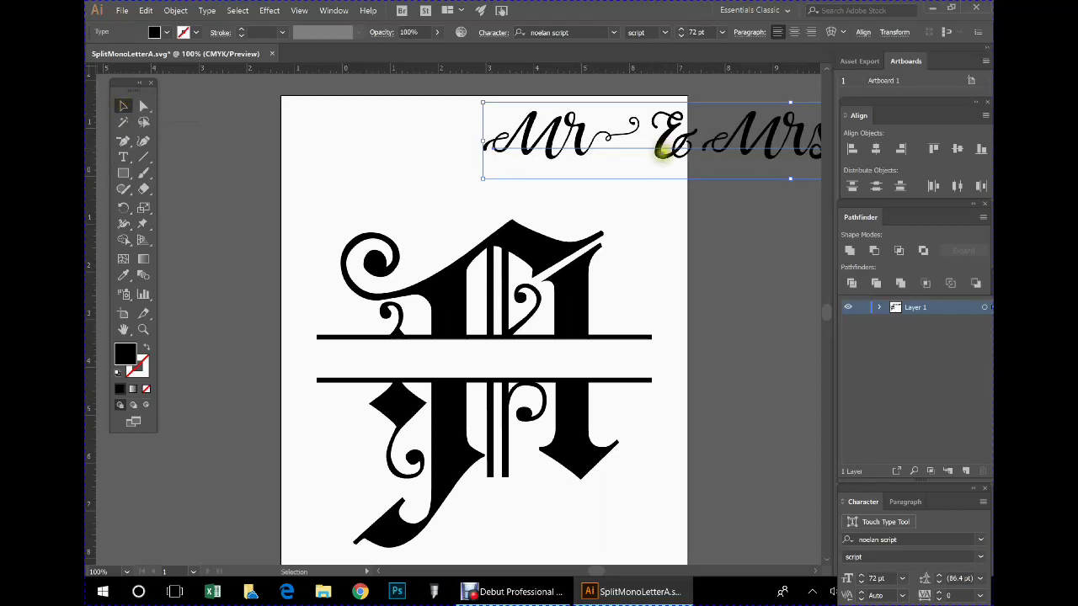
pyautogui.doubleClick(650, 157)
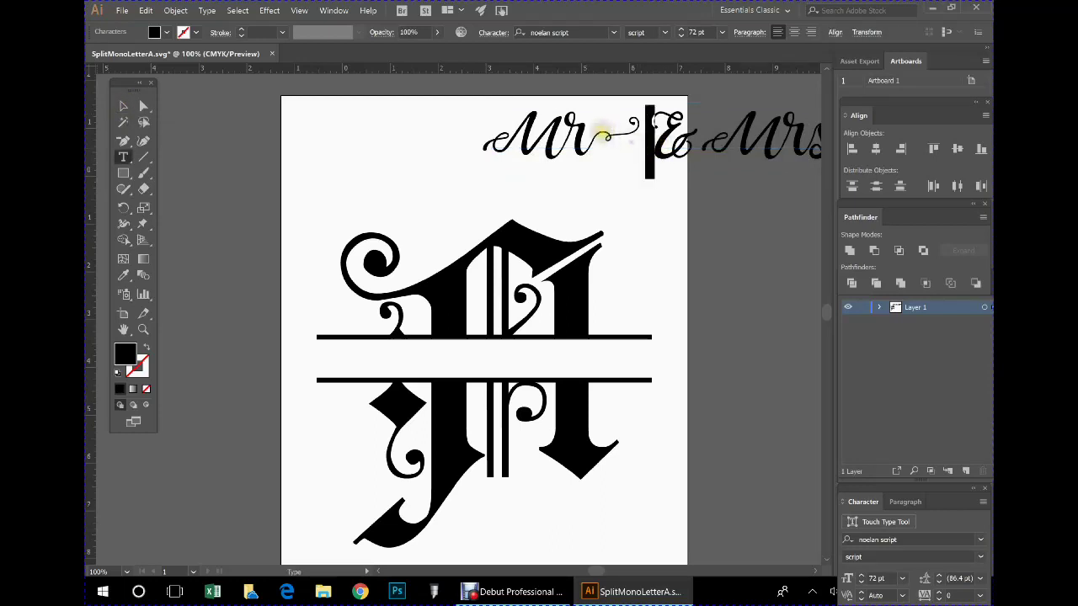
pyautogui.click(123, 122)
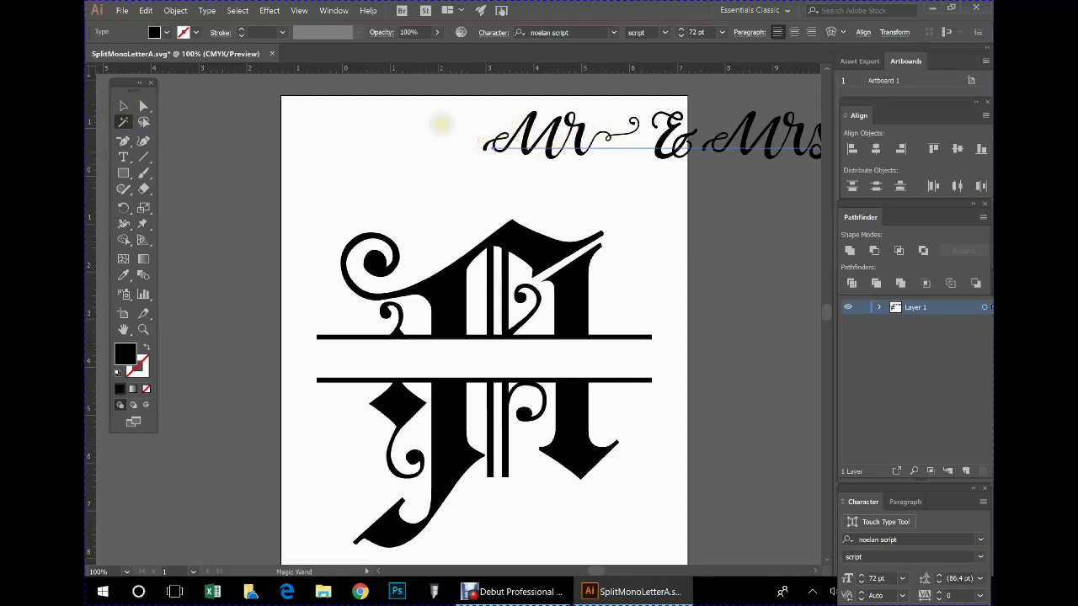
pyautogui.click(123, 107)
pyautogui.moveTo(552, 138); pyautogui.dragTo(257, 354)
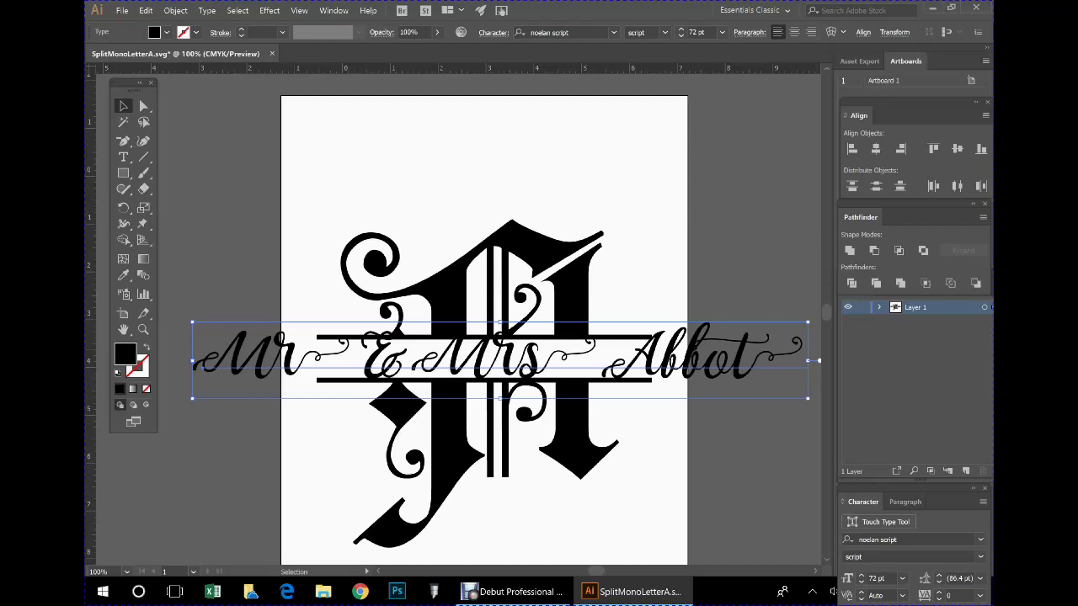
# Scale the name text down proportionally to about 45 pt and reposition it to sit between the bars.
pyautogui.click(143, 105)
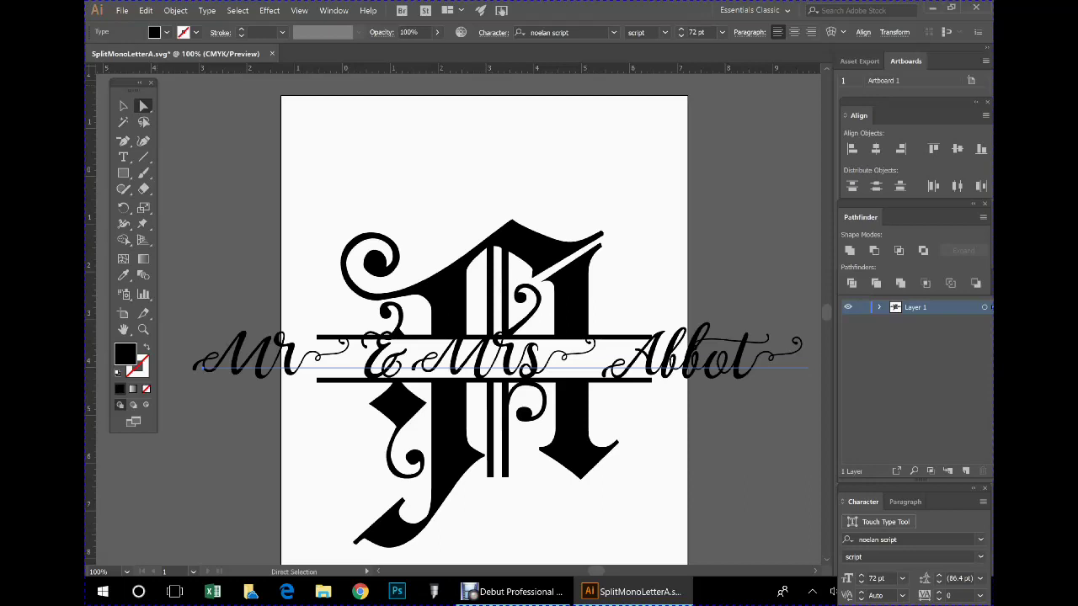
pyautogui.click(122, 105)
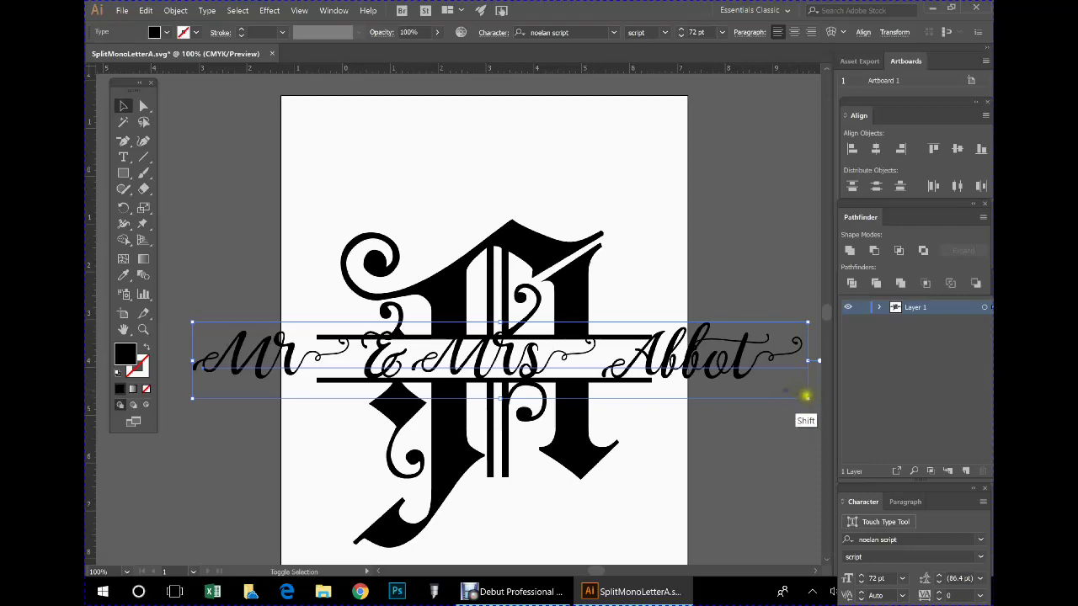
pyautogui.moveTo(807, 398); pyautogui.dragTo(686, 368)
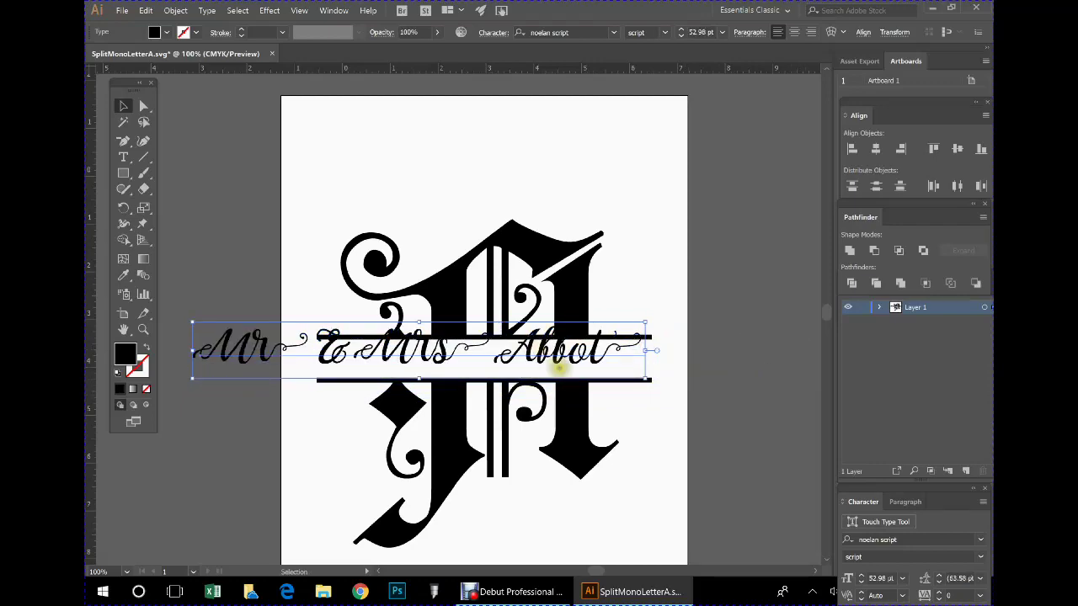
pyautogui.moveTo(543, 352); pyautogui.dragTo(589, 360)
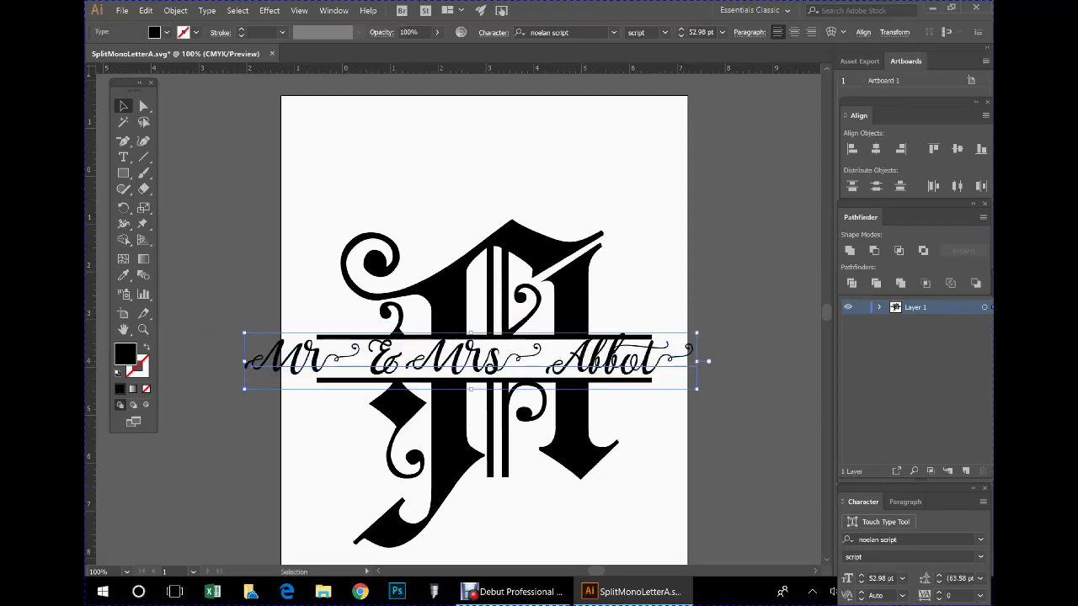
pyautogui.moveTo(697, 389); pyautogui.dragTo(649, 369)
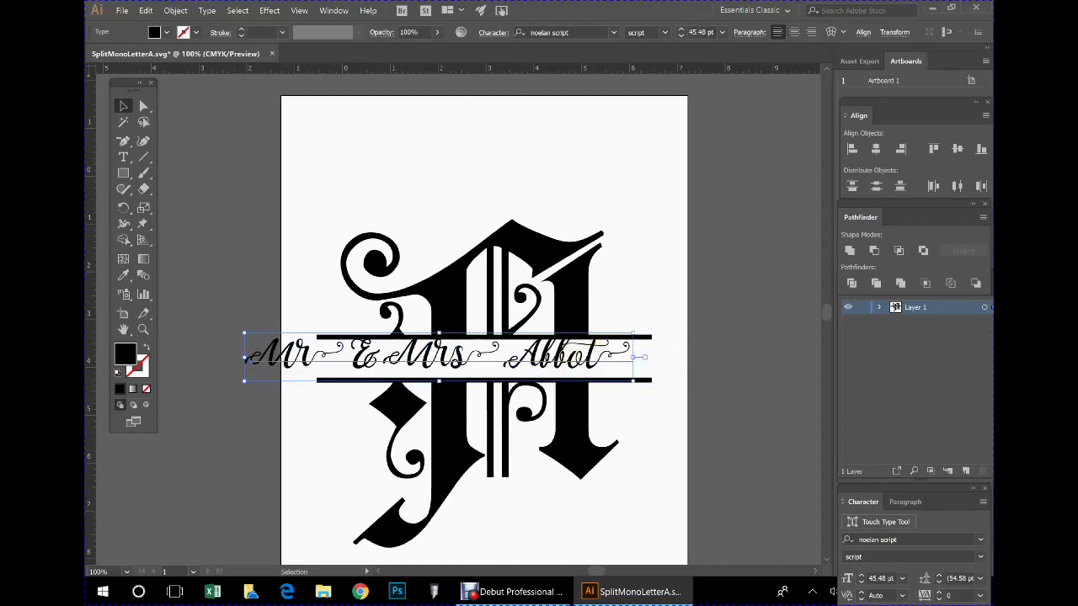
# Centre the name text horizontally and vertically on the artboard, and nudge it down three increments within the gap.
pyautogui.click(875, 150)
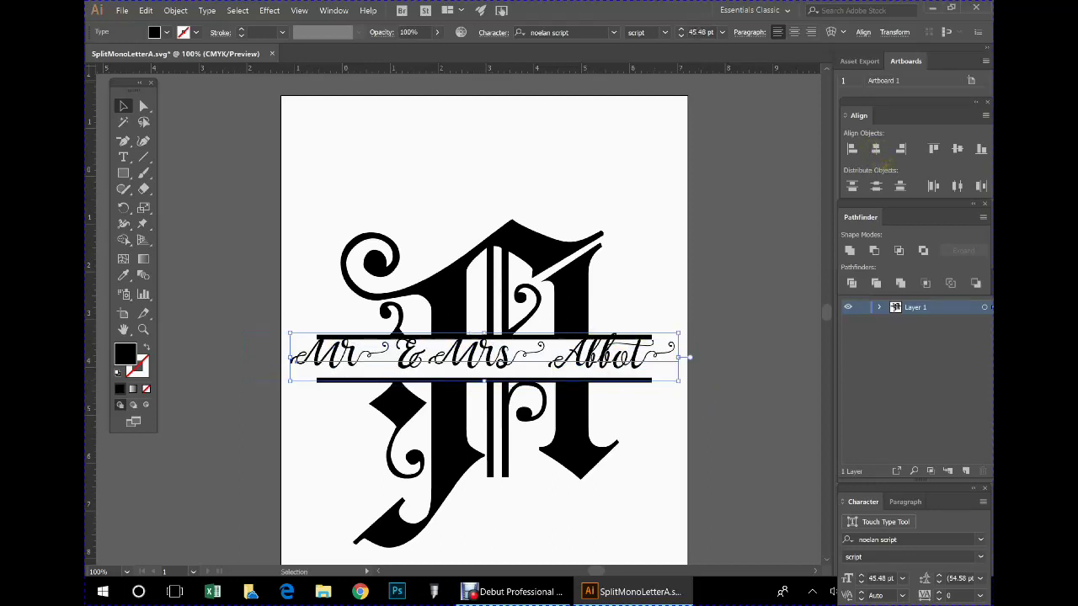
pyautogui.click(959, 150)
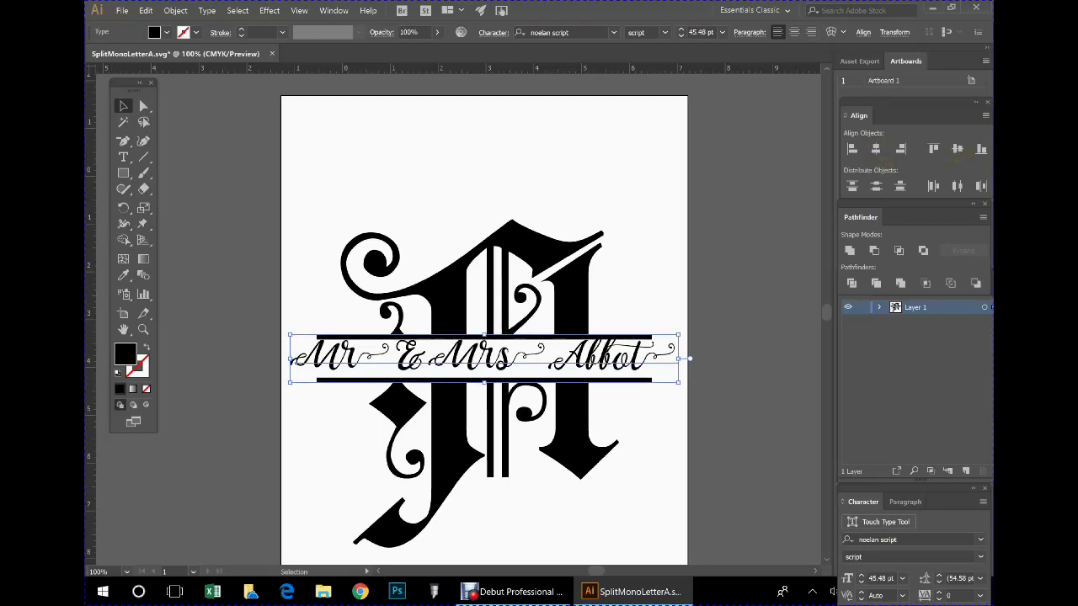
pyautogui.press('Down')
pyautogui.press('Down')
pyautogui.press('Down')
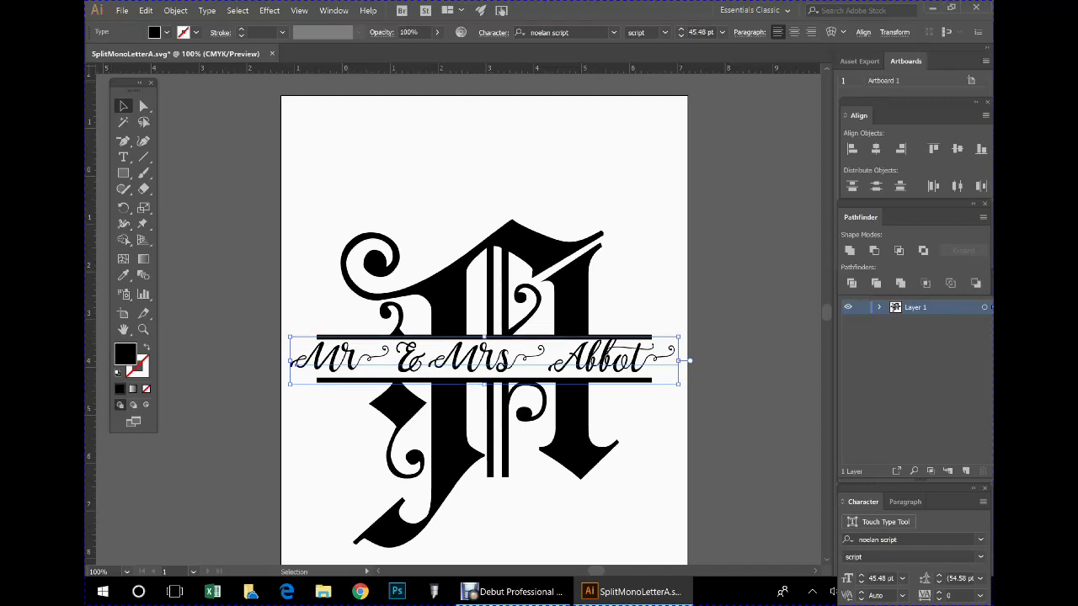
# Nudge the name line down five increments within the gap between the two bars.
pyautogui.press('Down')
pyautogui.press('Down')
pyautogui.press('Down')
pyautogui.press('Down')
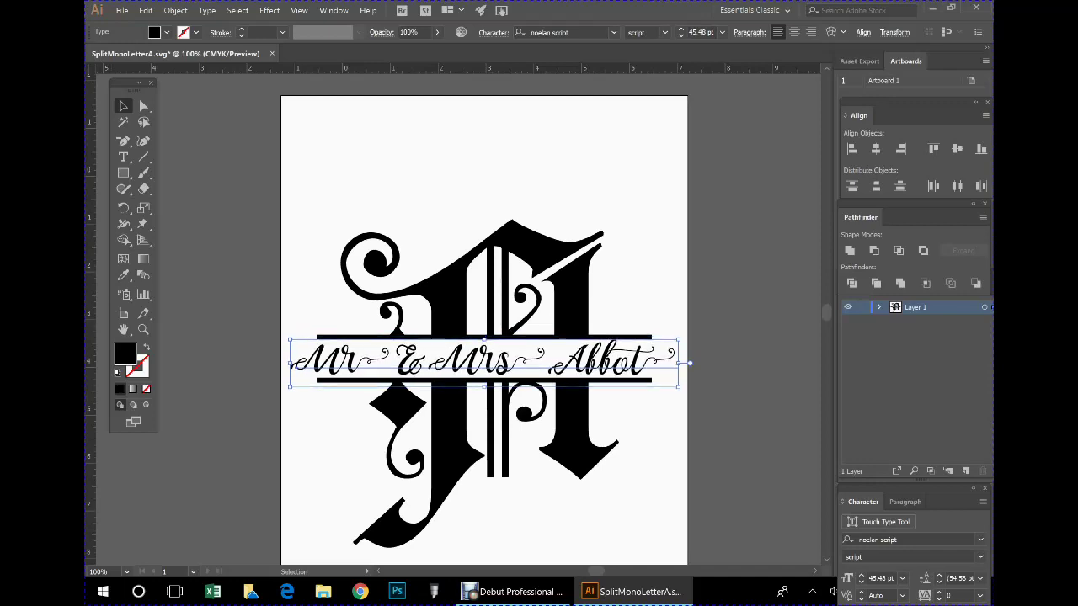
pyautogui.press('Down')
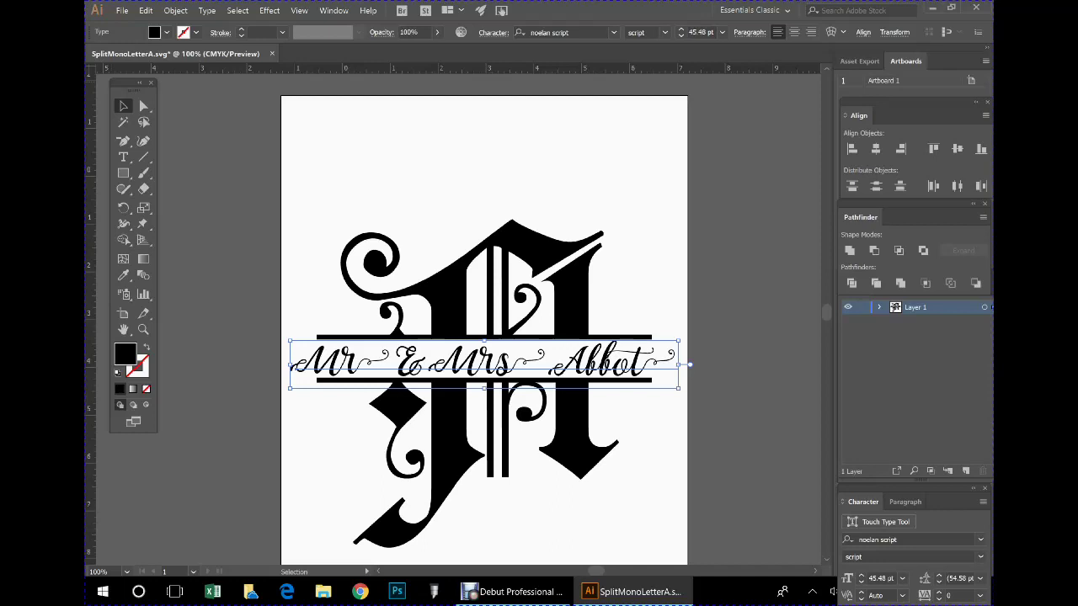
# Scale the name text down to about 41.5 pt, recentre it on the artboard, and nudge it down six increments.
pyautogui.moveTo(680, 386); pyautogui.dragTo(663, 385)
pyautogui.click(876, 149)
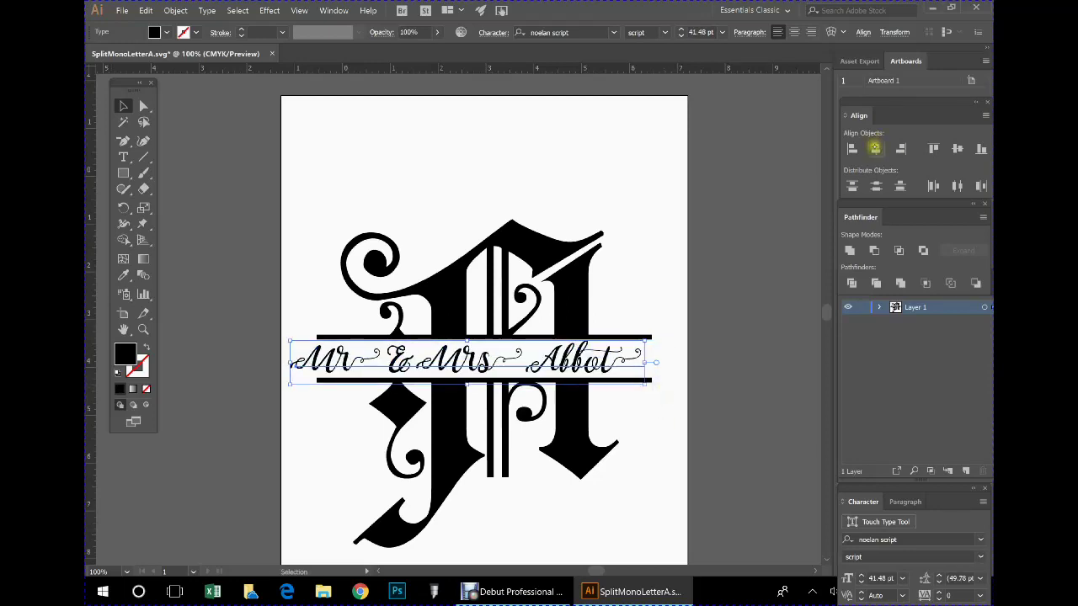
pyautogui.click(957, 149)
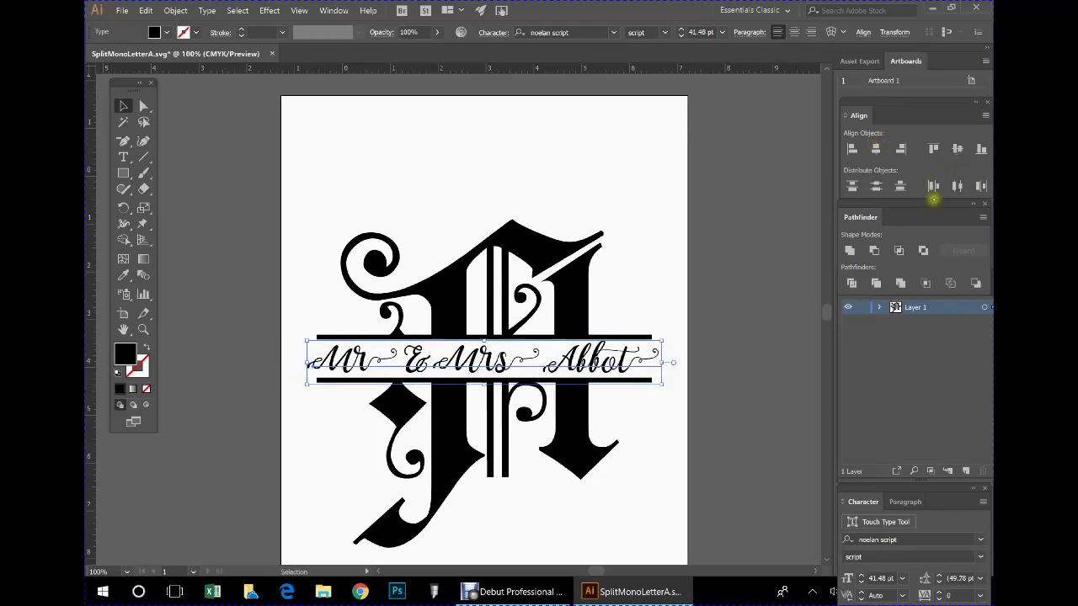
pyautogui.press('Down')
pyautogui.press('Down')
pyautogui.press('Down')
pyautogui.press('Down')
pyautogui.press('Down')
pyautogui.press('Down')
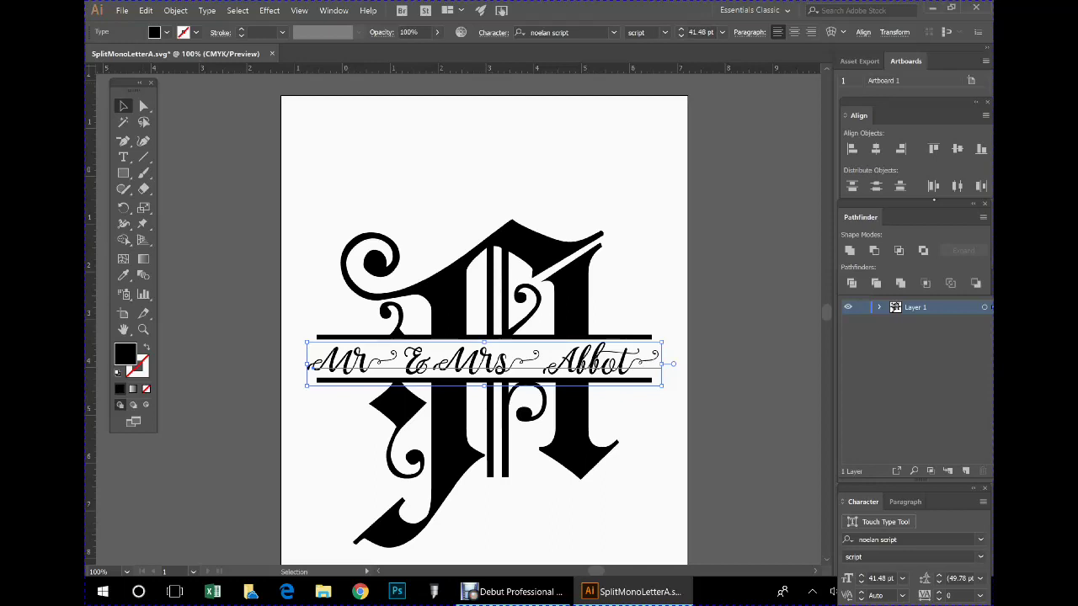
# Recolour the whole name line with fill colour f40b4e and deselect it.
pyautogui.click(123, 155)
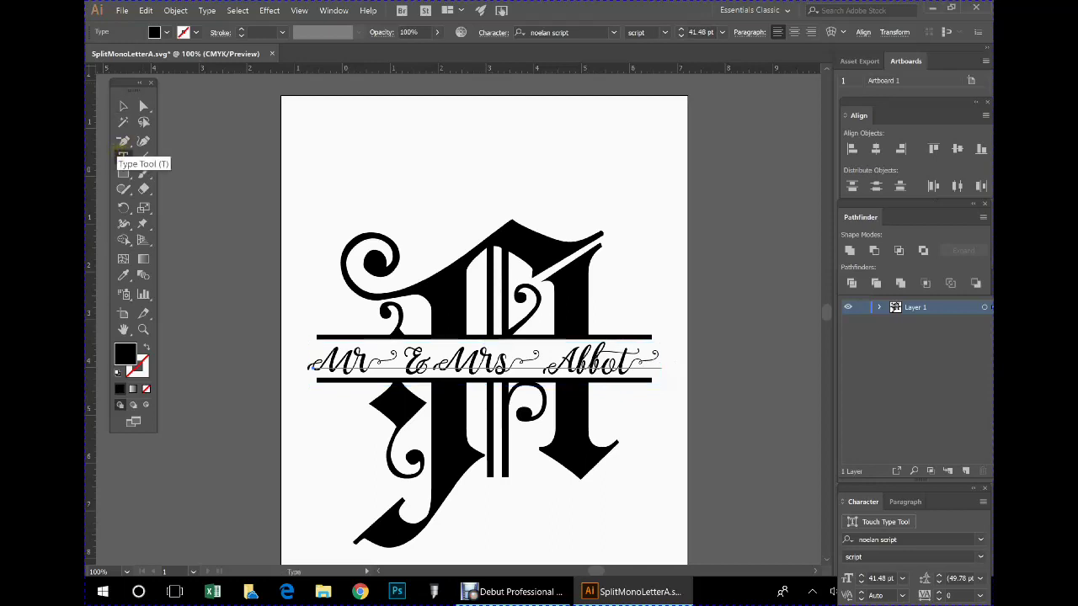
pyautogui.moveTo(649, 356); pyautogui.dragTo(312, 356)
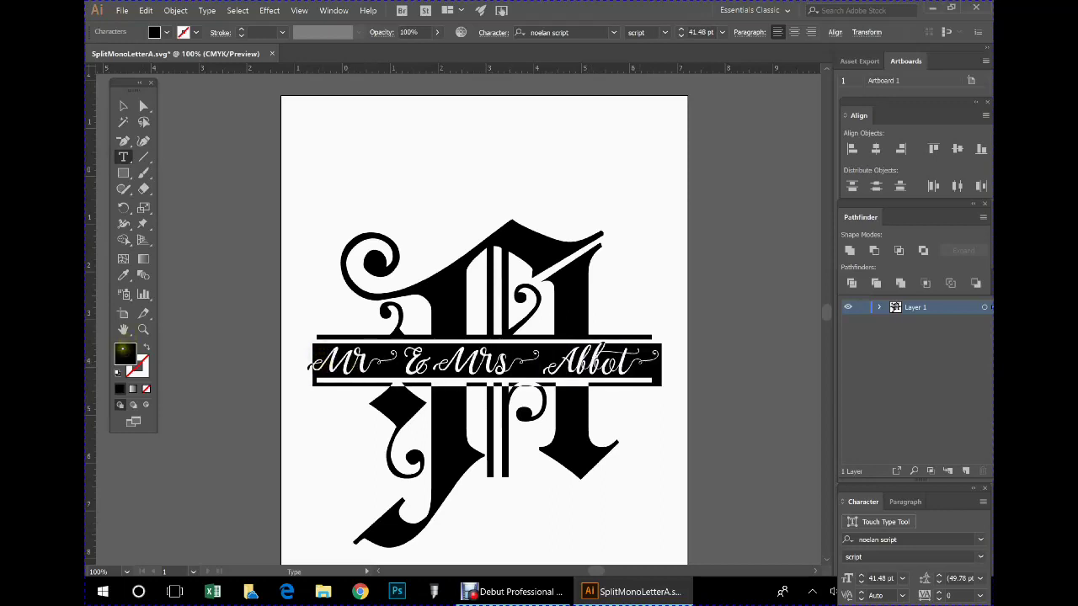
pyautogui.doubleClick(124, 348)
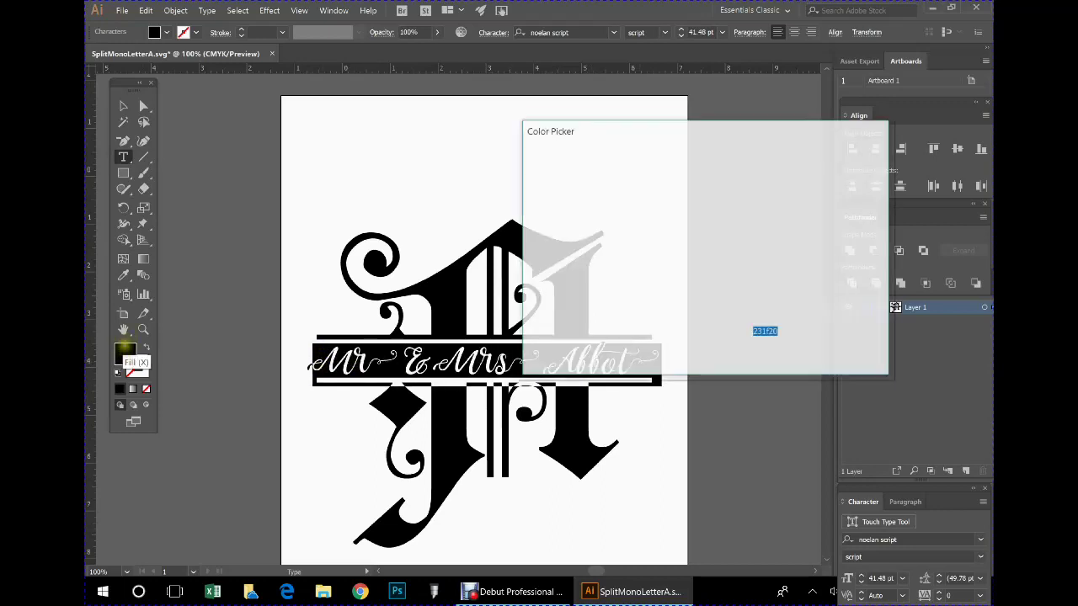
pyautogui.write('f40b4e')
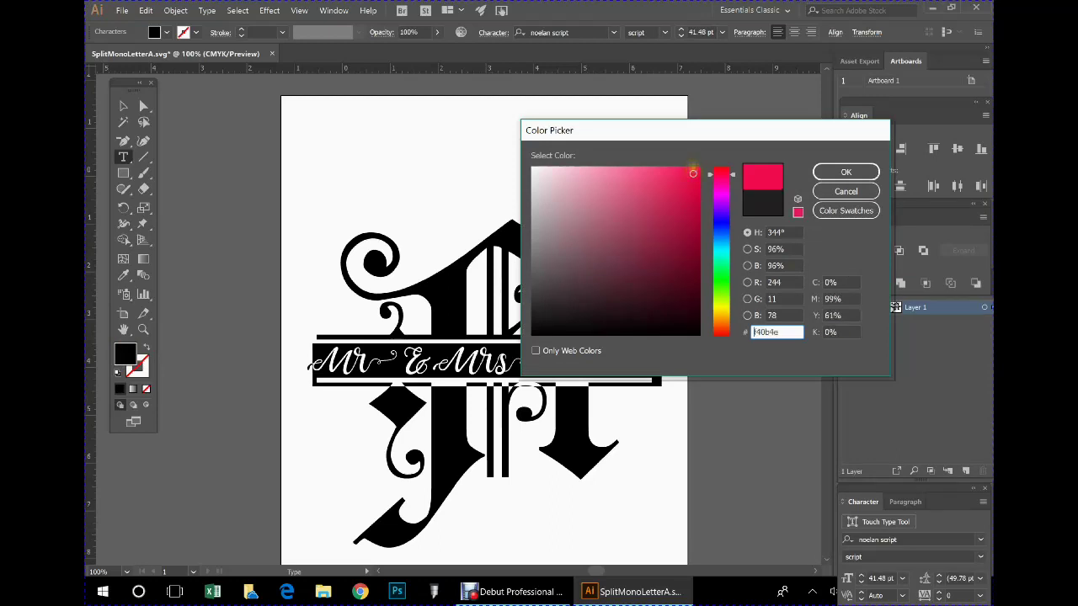
pyautogui.click(846, 171)
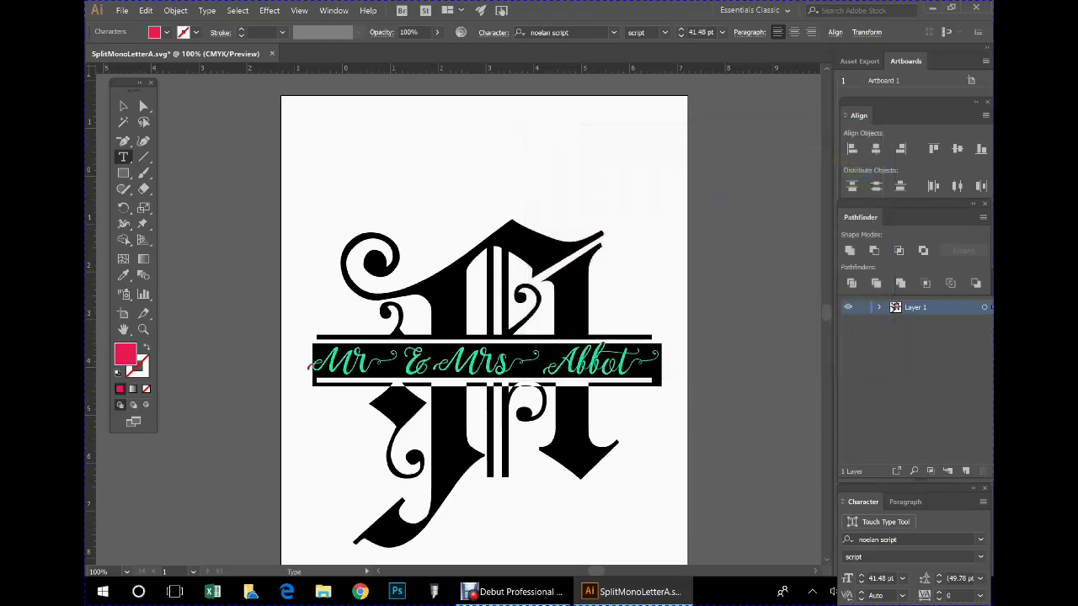
pyautogui.click(142, 105)
pyautogui.click(207, 147)
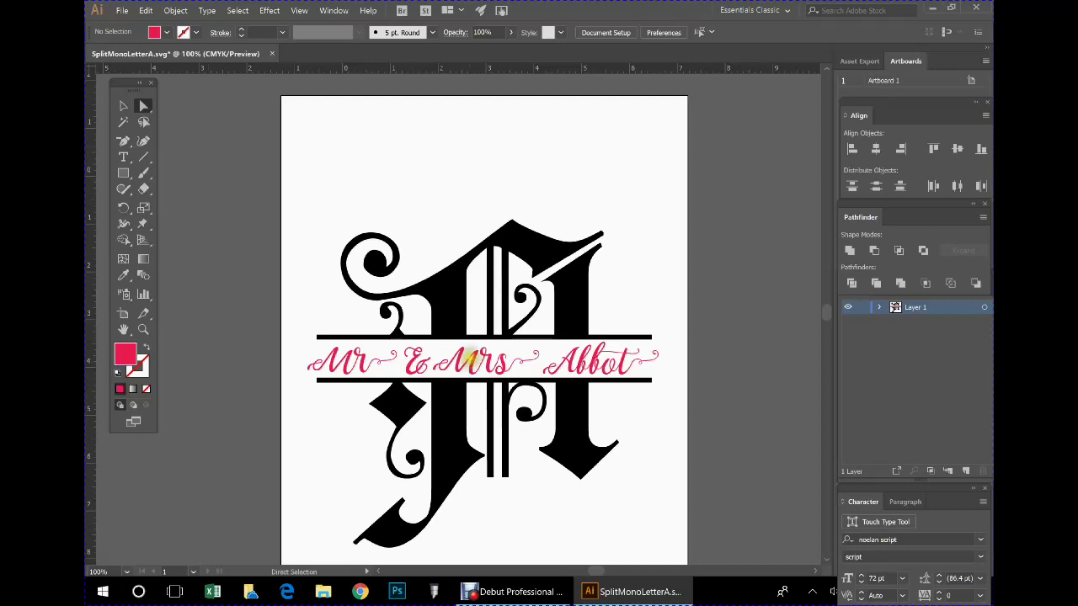
# Convert the name line to outlines and deselect it.
pyautogui.click(470, 362)
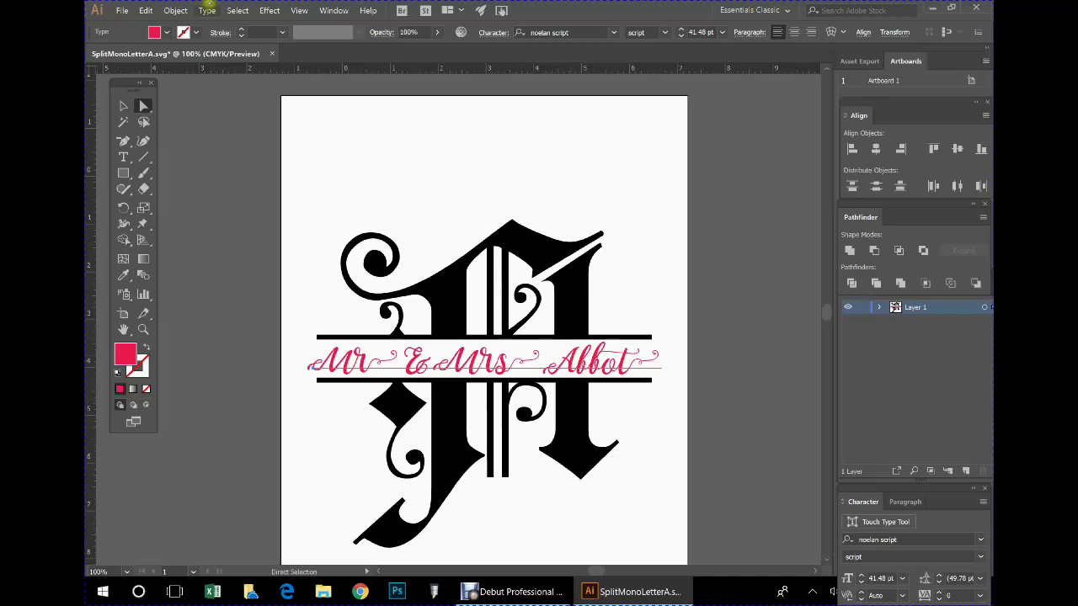
pyautogui.click(206, 10)
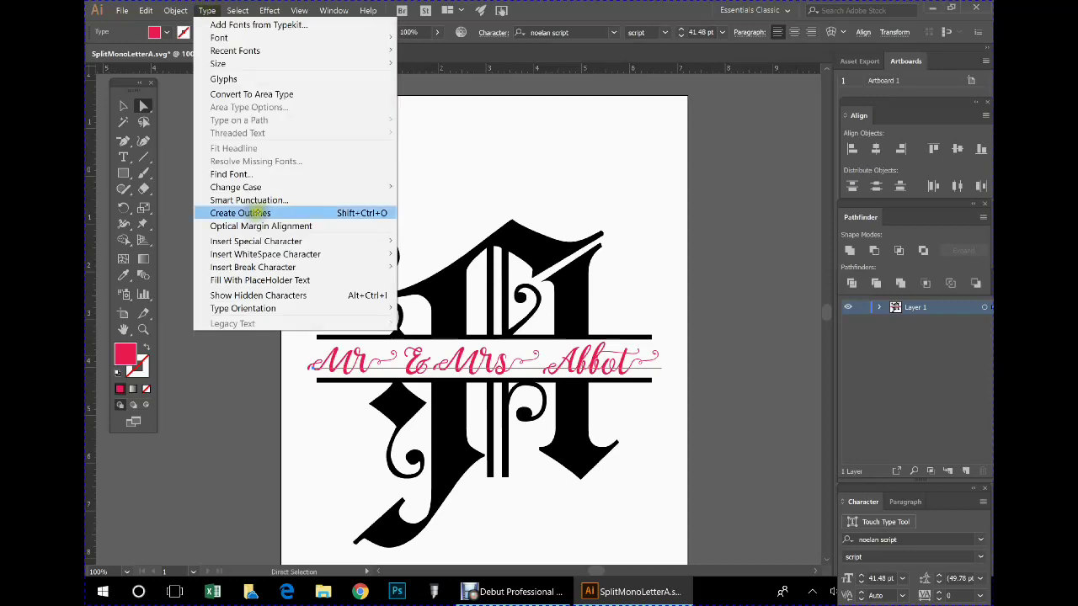
pyautogui.click(250, 213)
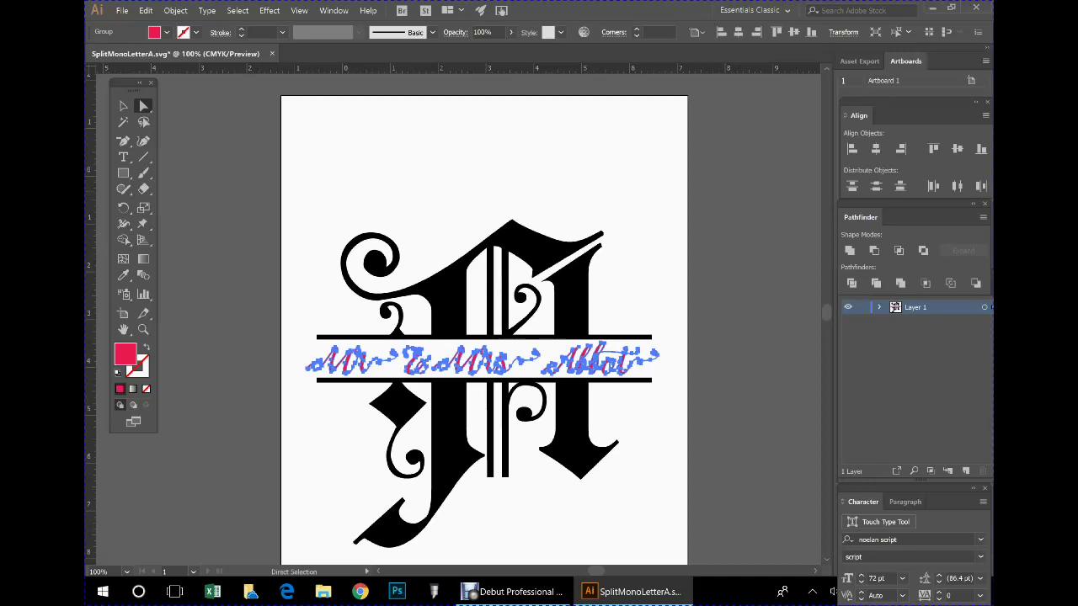
pyautogui.click(647, 237)
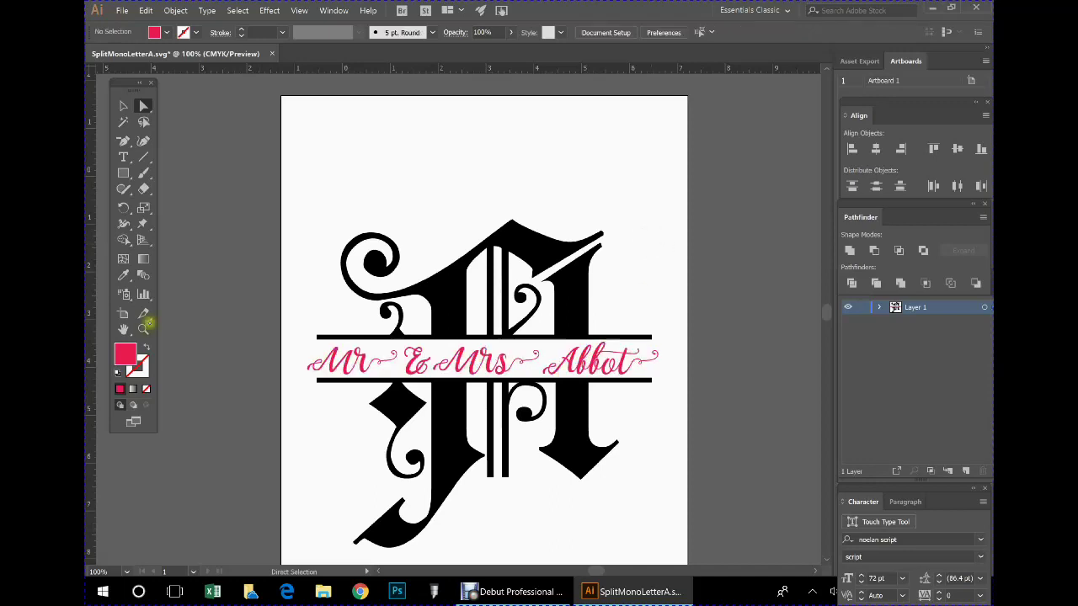
# Select the outlined capital letter of the surname to examine where it overlaps the next letter.
pyautogui.click(143, 329)
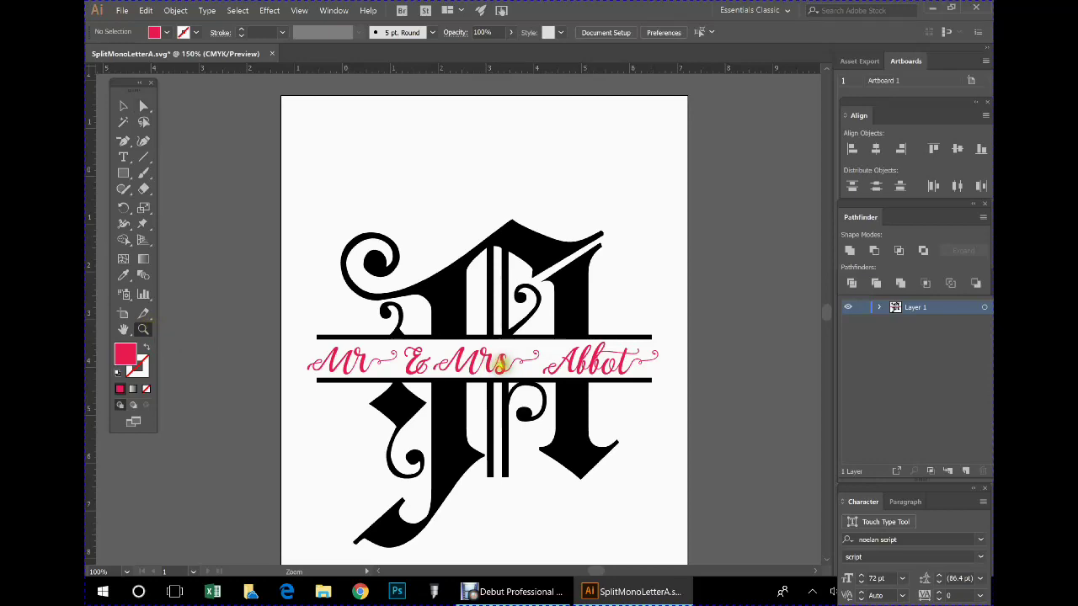
pyautogui.click(502, 362)
pyautogui.click(488, 318)
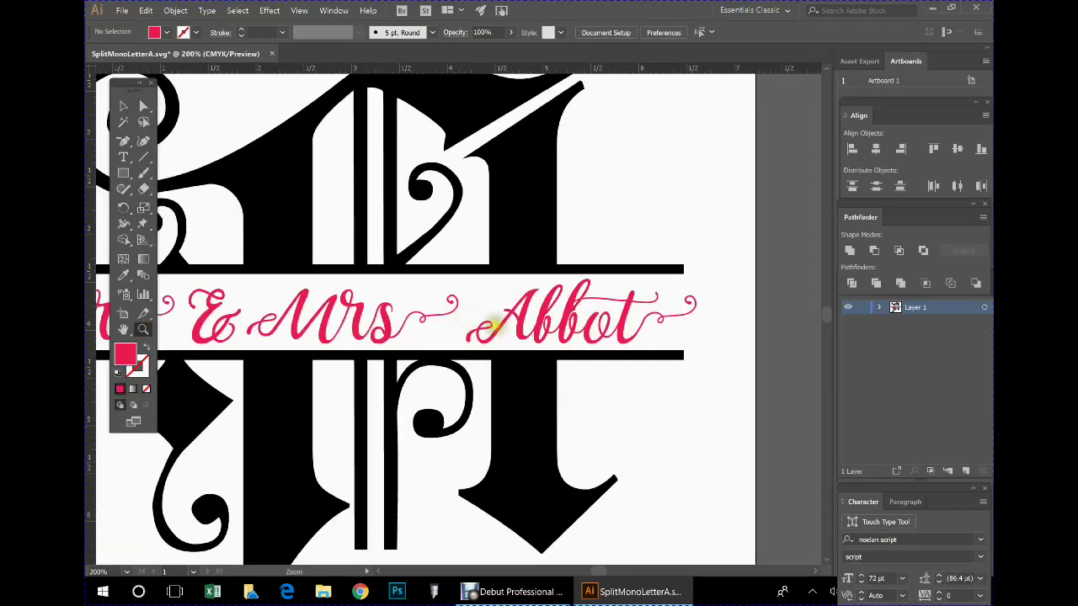
pyautogui.click(521, 395)
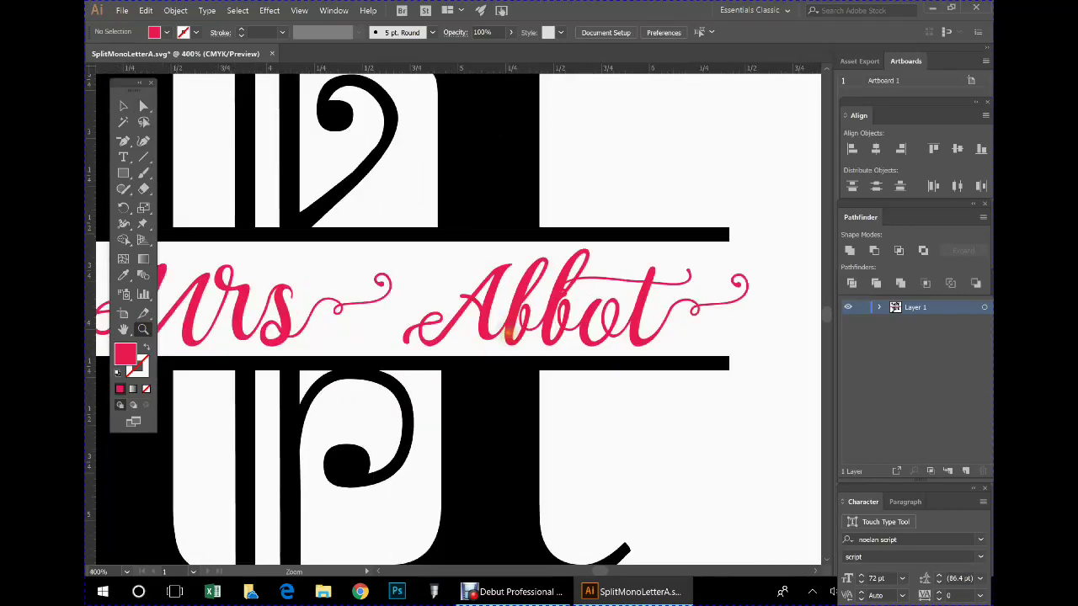
pyautogui.click(509, 336)
pyautogui.click(143, 105)
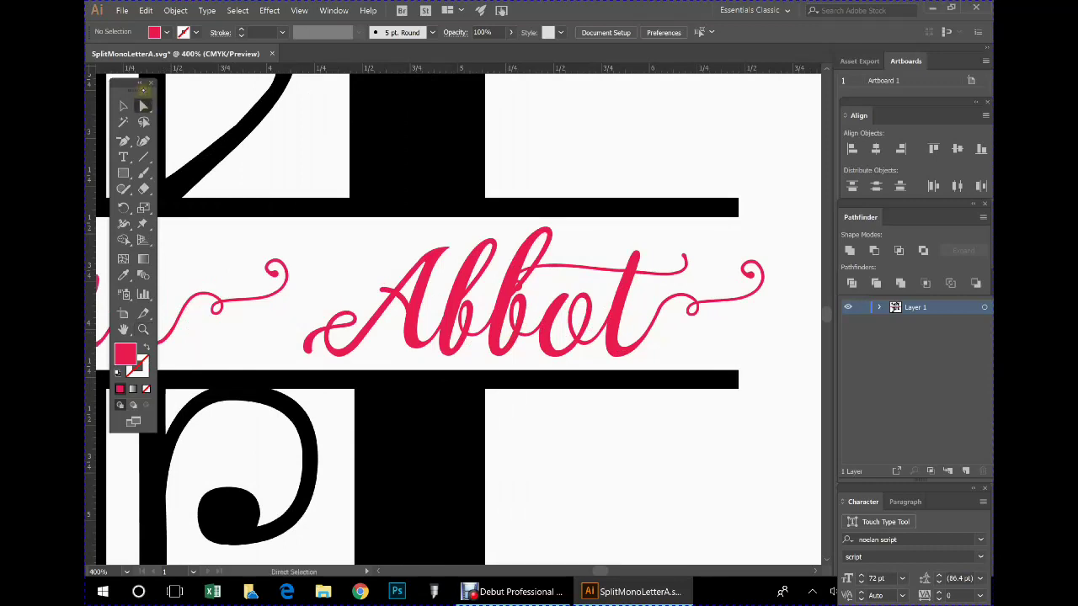
pyautogui.click(397, 301)
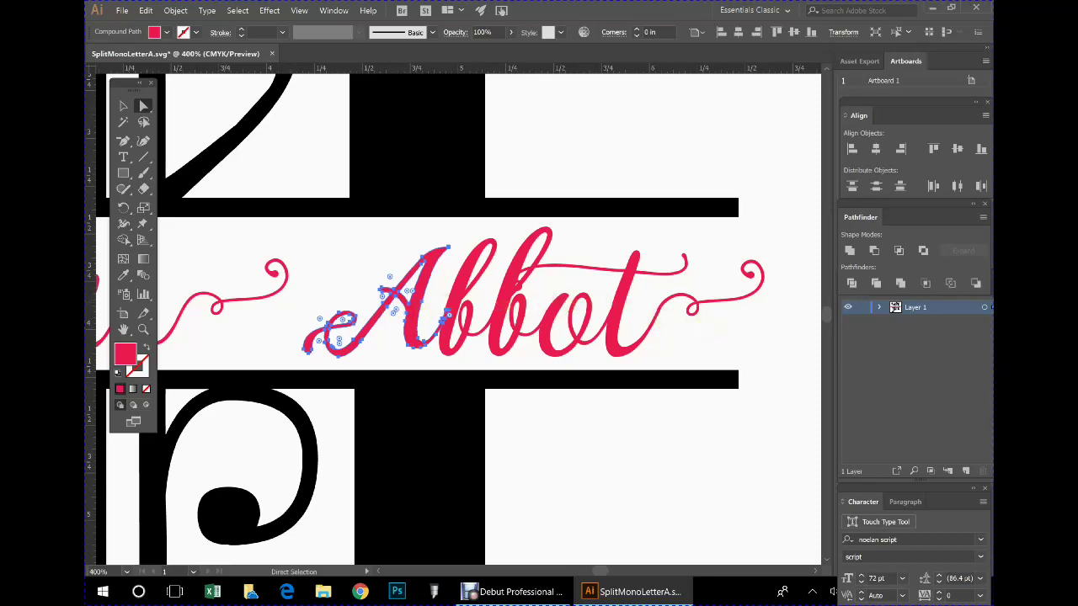
# Unite the surname's capital letter with the first b where their outlines overlap, then deselect the merged shape.
pyautogui.click(143, 329)
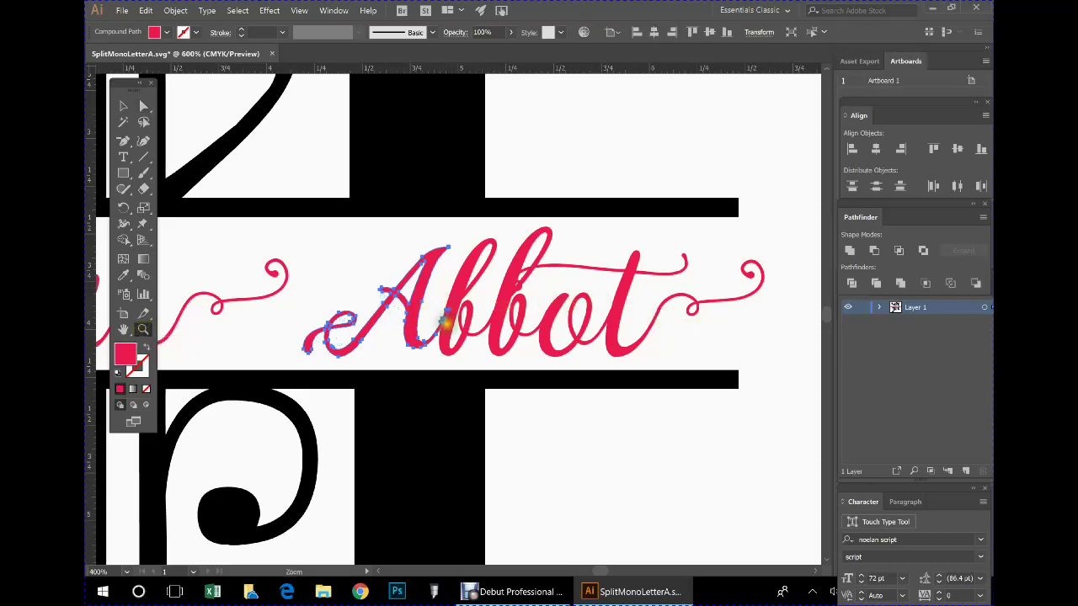
pyautogui.click(445, 321)
pyautogui.click(454, 320)
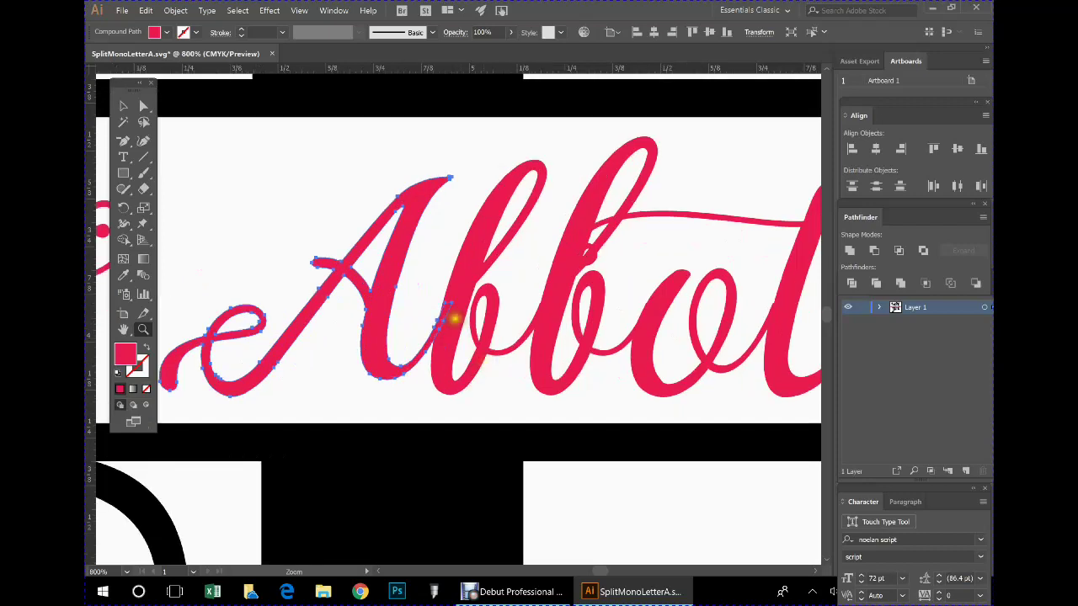
pyautogui.click(459, 319)
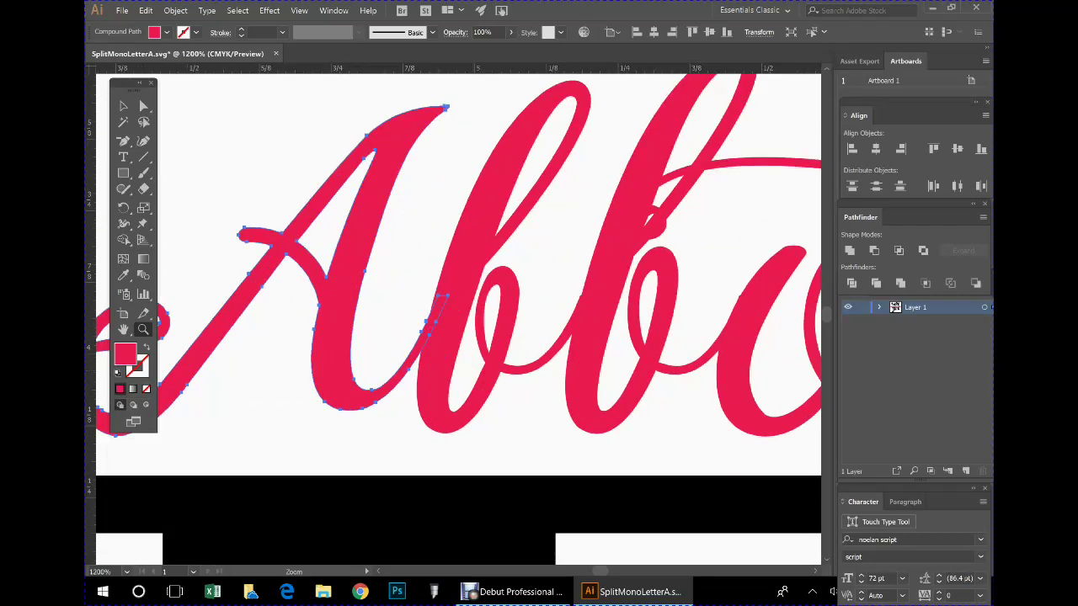
pyautogui.click(143, 105)
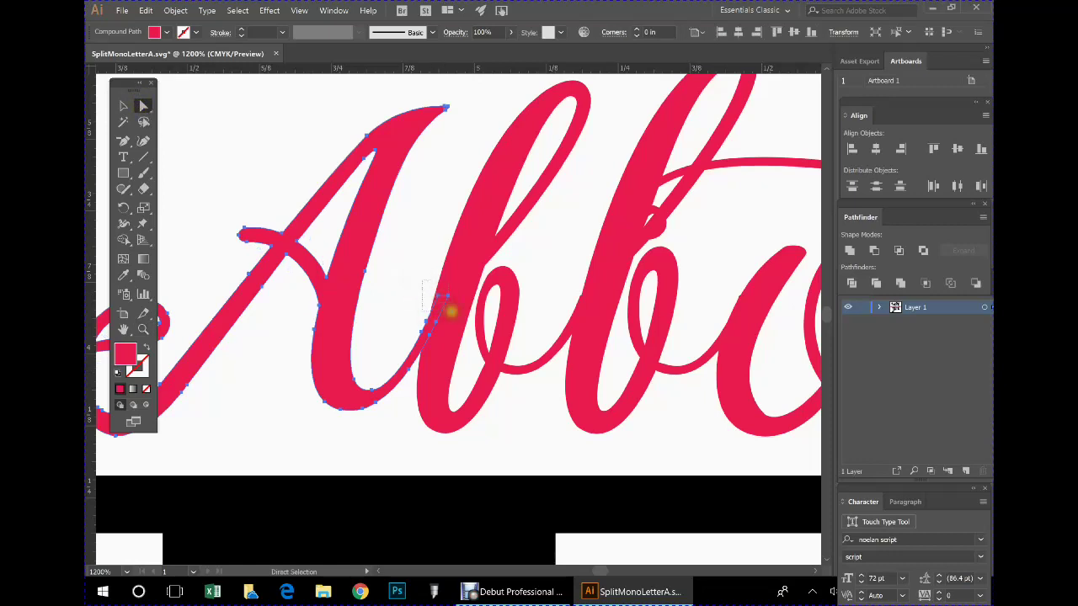
pyautogui.click(438, 314)
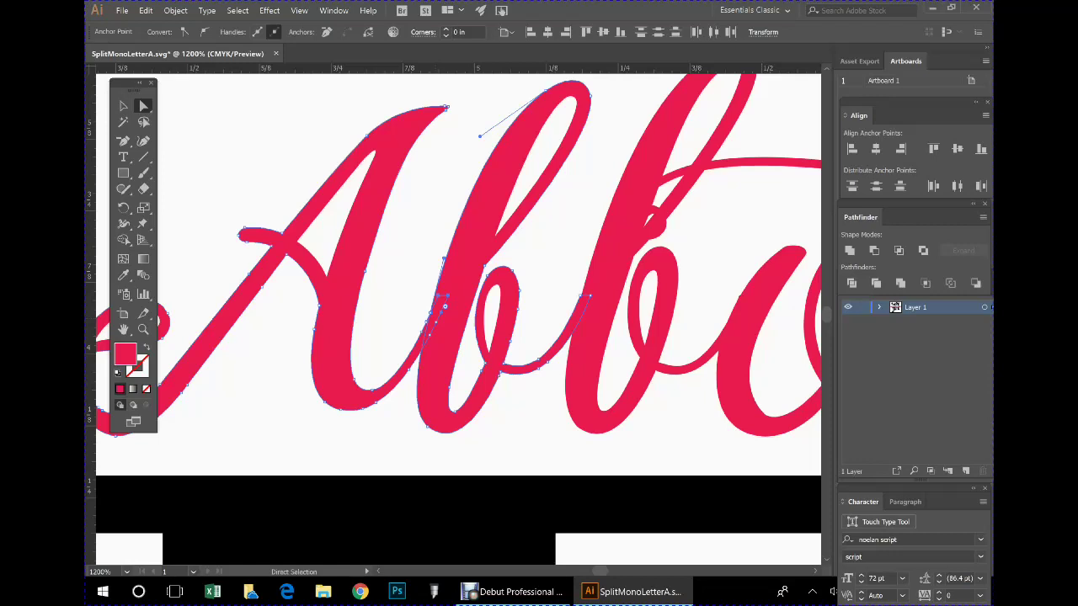
pyautogui.click(849, 252)
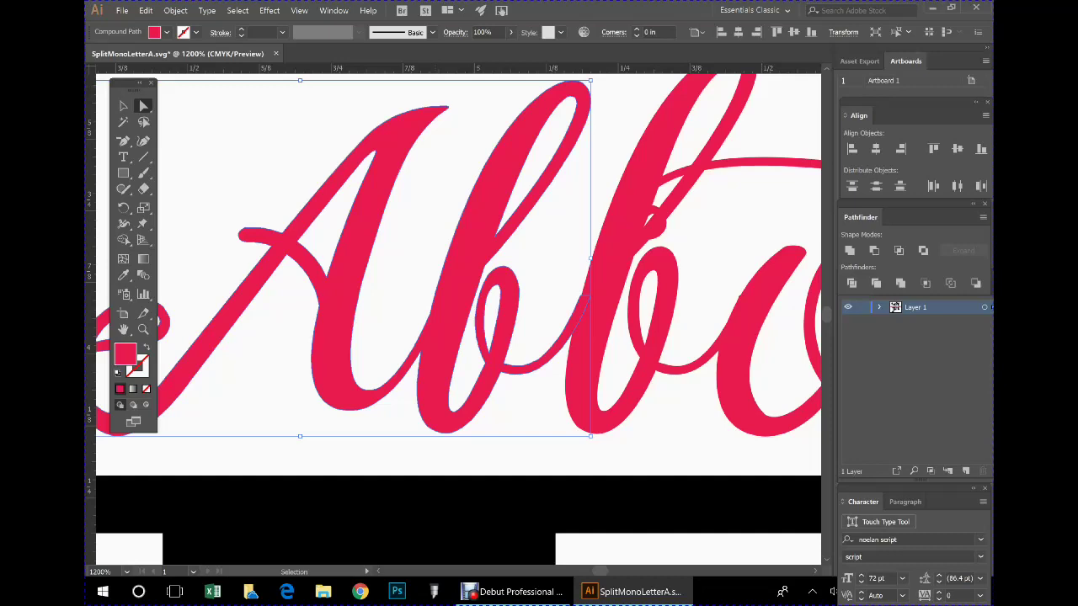
pyautogui.click(615, 90)
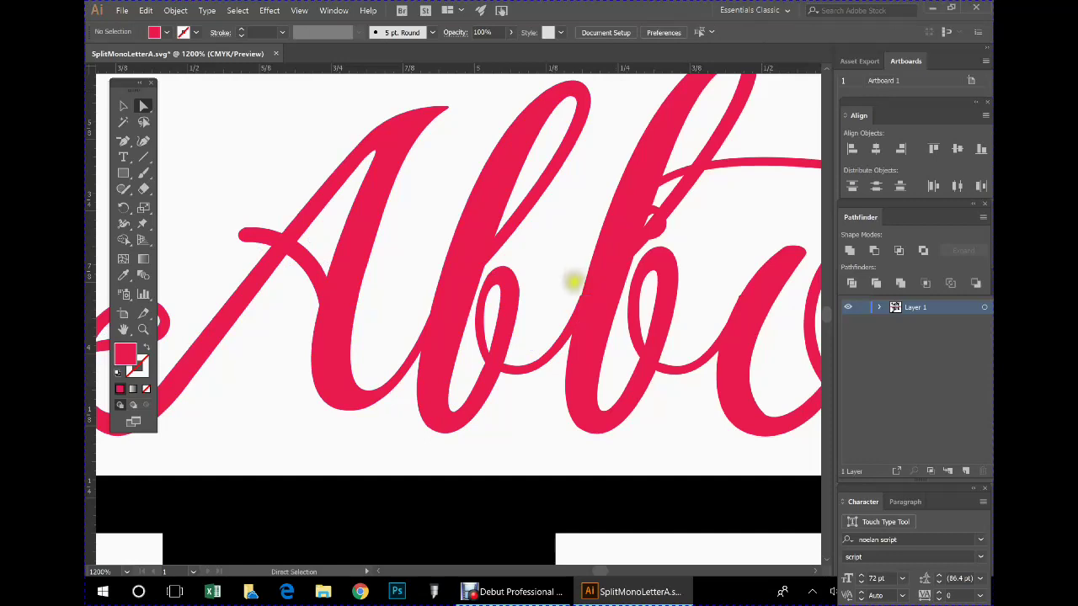
# Unite the second b of the surname with the merged first two letters, and switch the view to Outline mode.
pyautogui.click(581, 317)
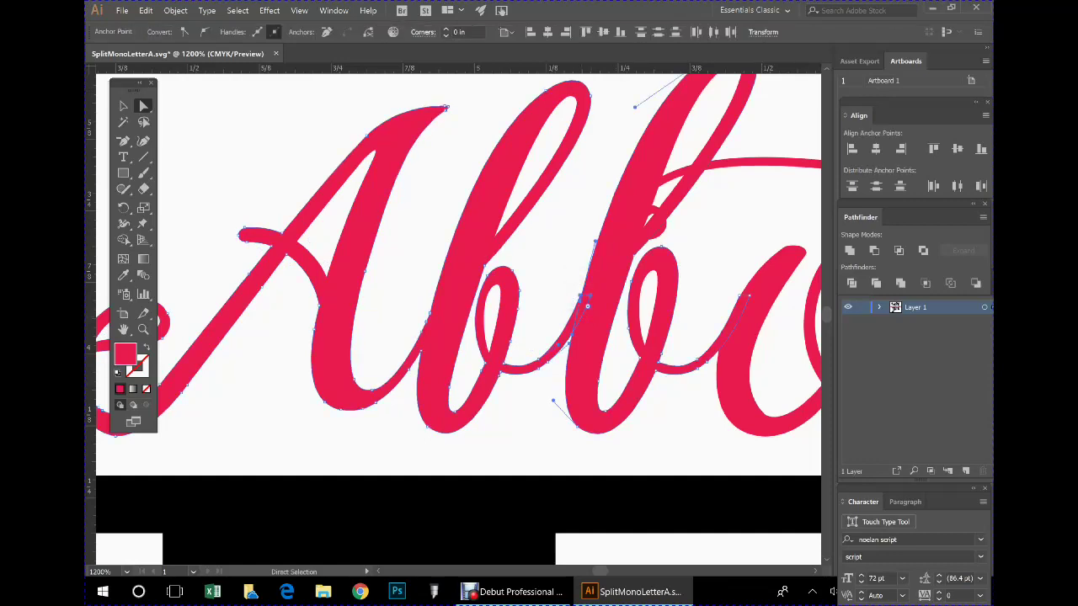
pyautogui.press('v')
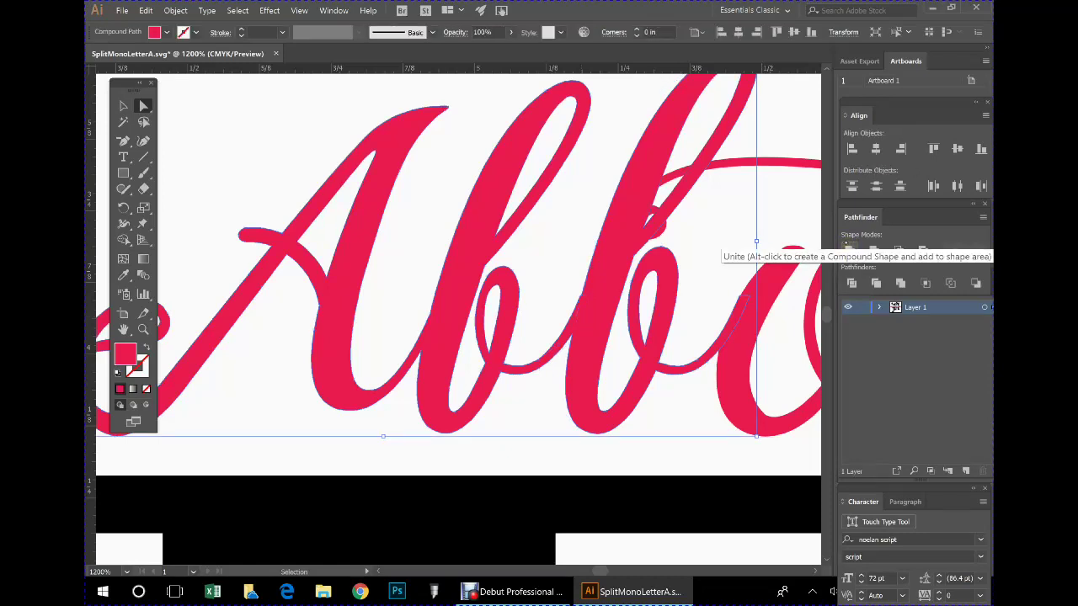
pyautogui.click(299, 10)
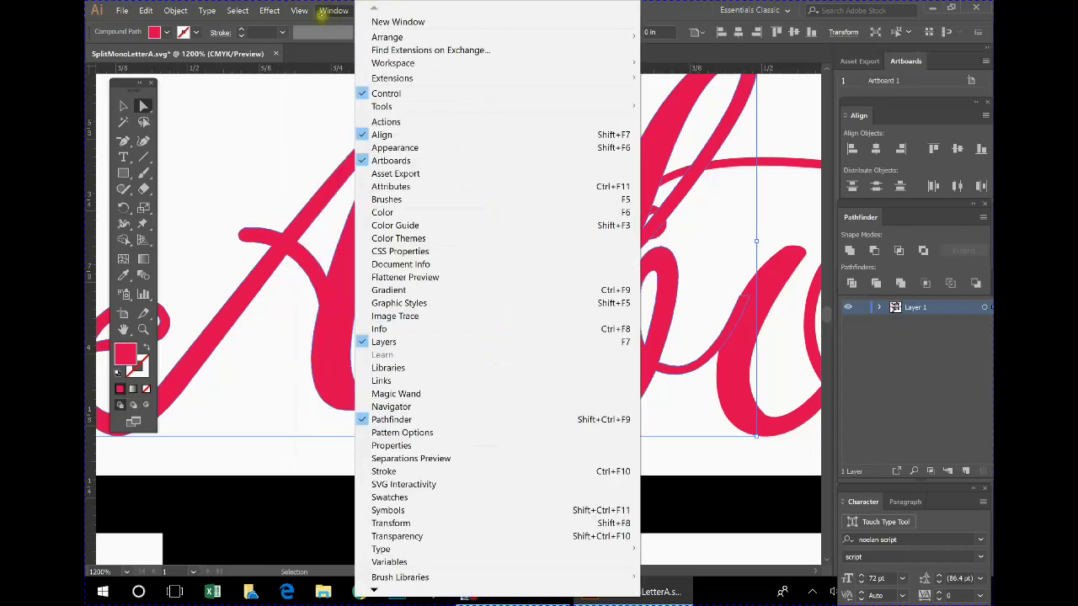
pyautogui.click(308, 21)
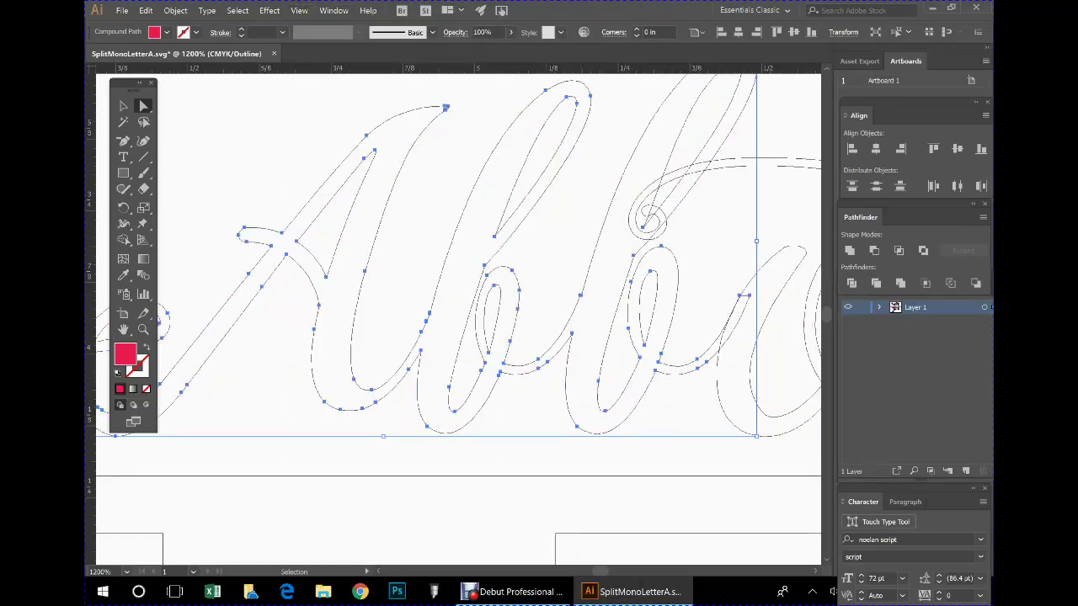
pyautogui.press('a')
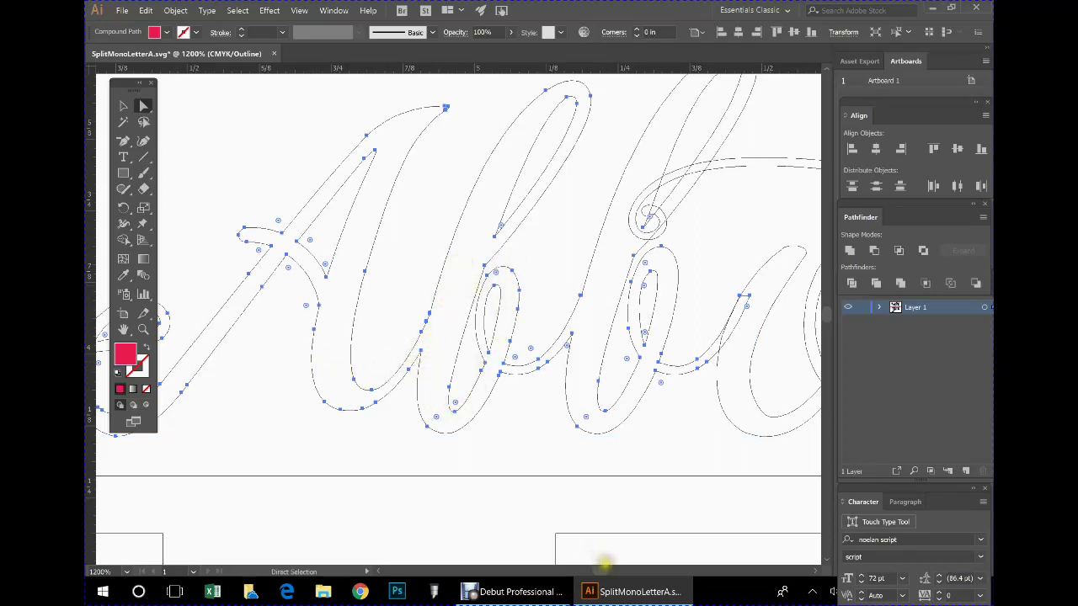
# Unite the surname's o with the already merged capital letter and two b's where their outlines overlap.
pyautogui.click(123, 329)
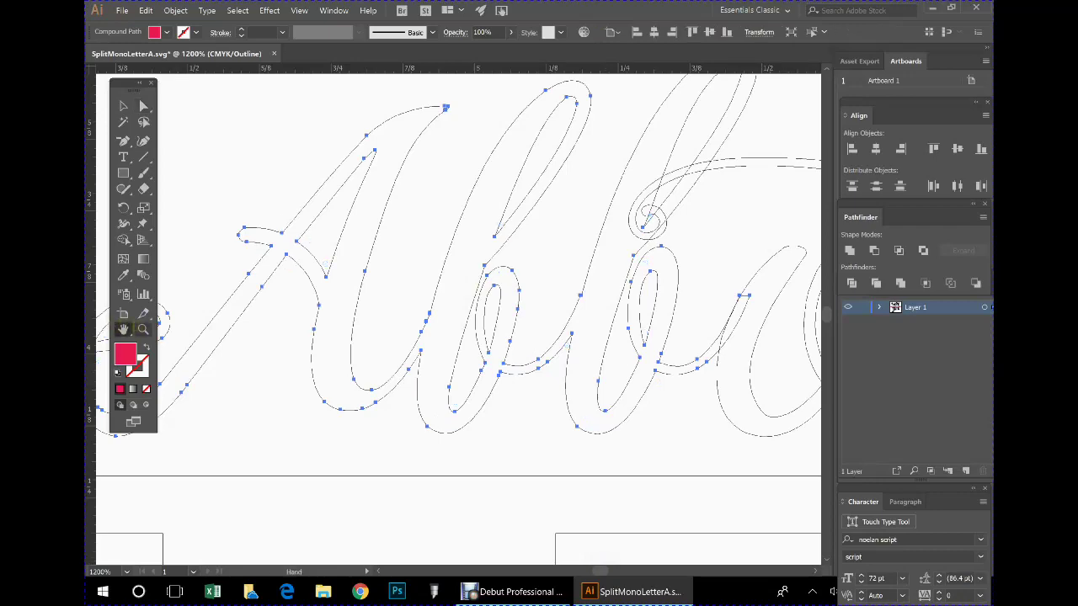
pyautogui.moveTo(642, 464); pyautogui.dragTo(434, 456)
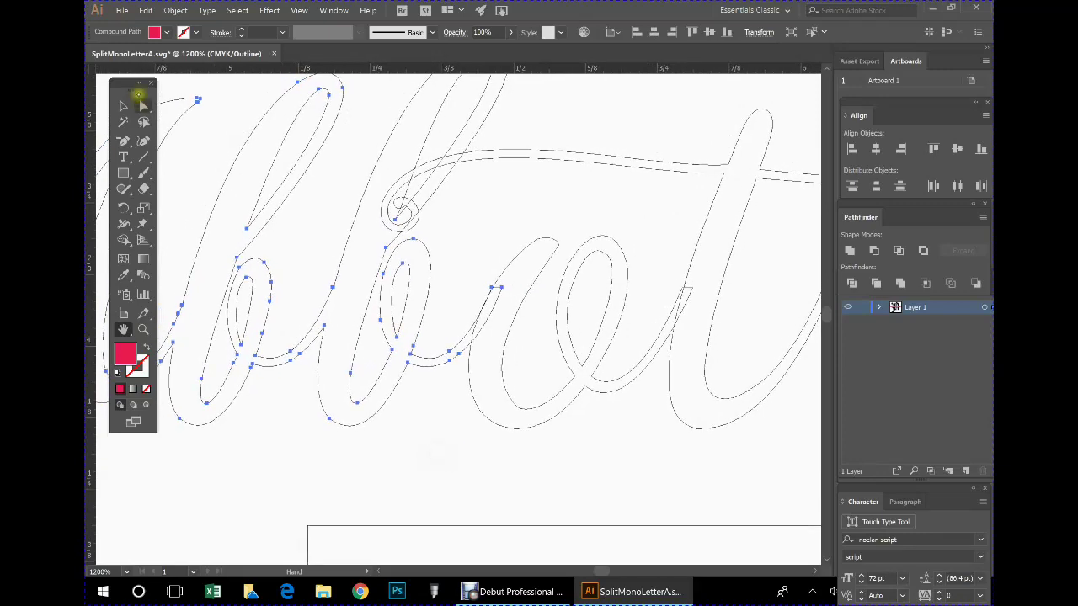
pyautogui.click(142, 101)
pyautogui.moveTo(481, 277); pyautogui.dragTo(507, 296)
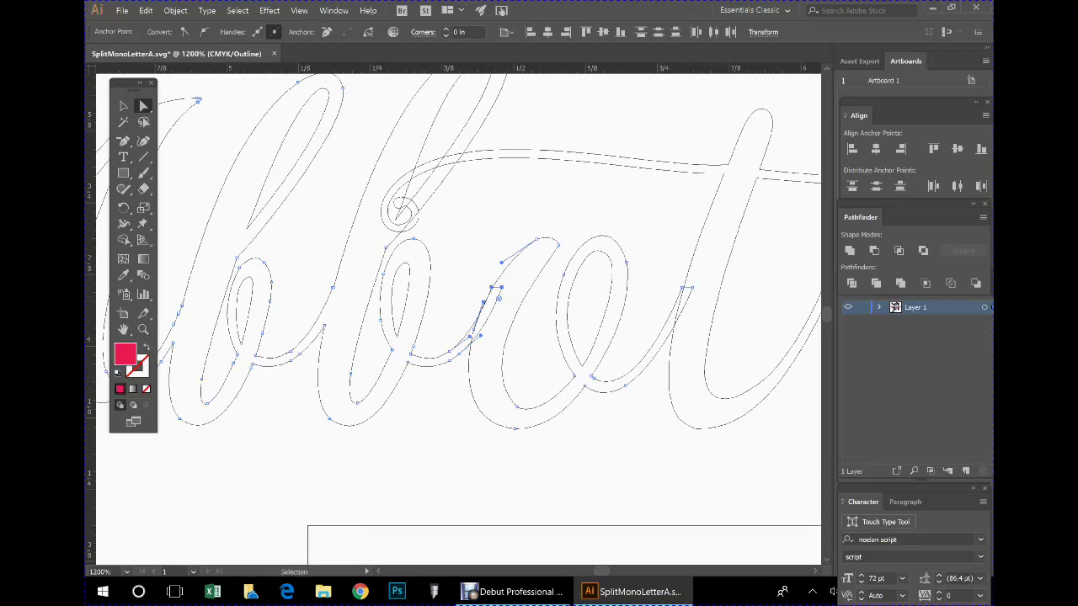
pyautogui.click(850, 251)
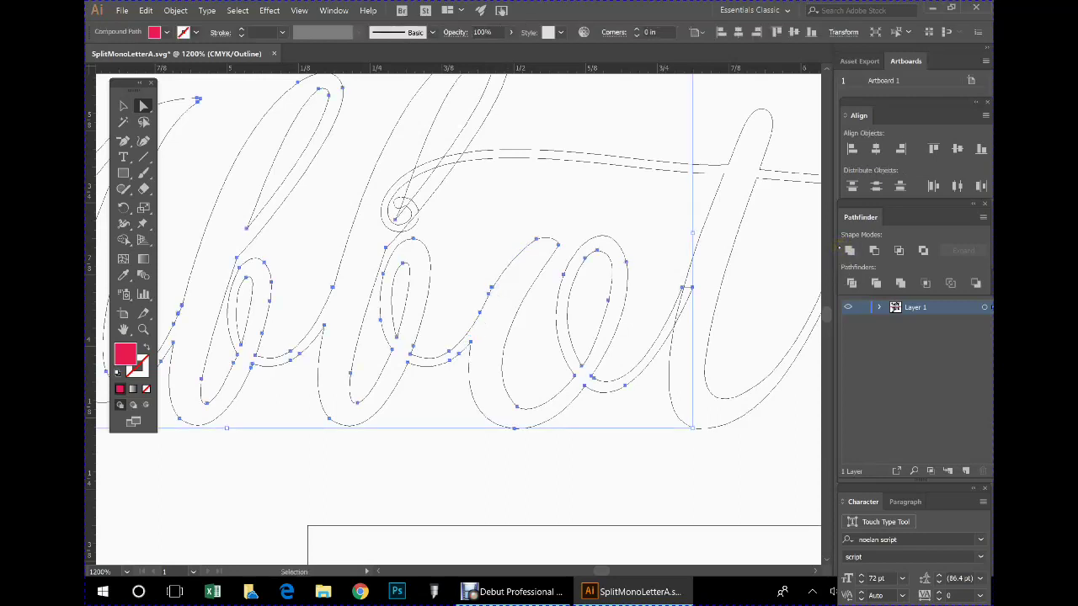
# Unite the surname's final t with the merged letters so the whole surname forms one outline.
pyautogui.press('a')
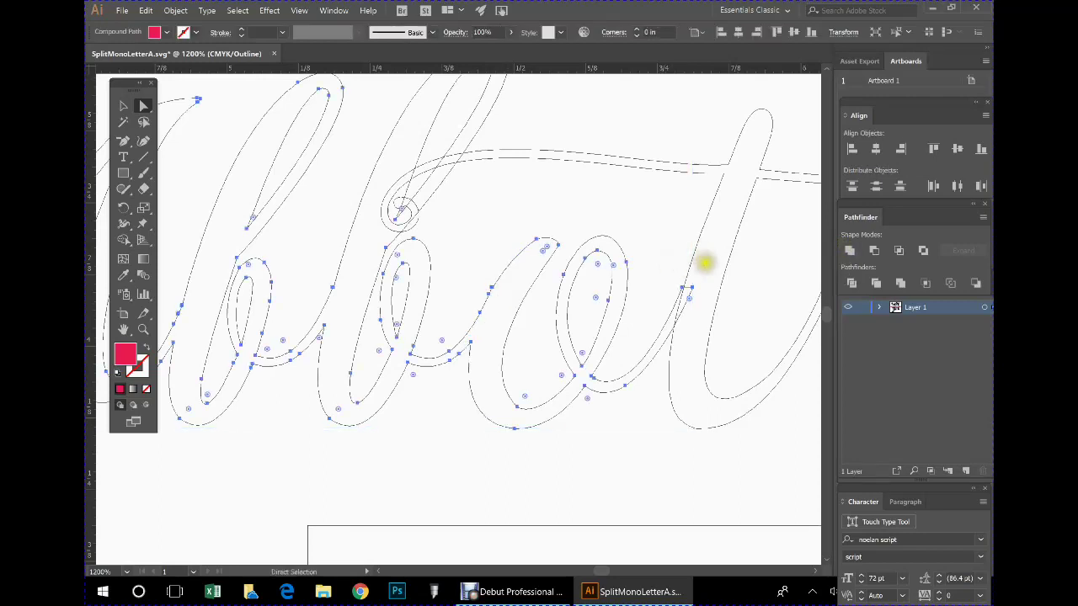
pyautogui.moveTo(670, 255); pyautogui.dragTo(694, 312)
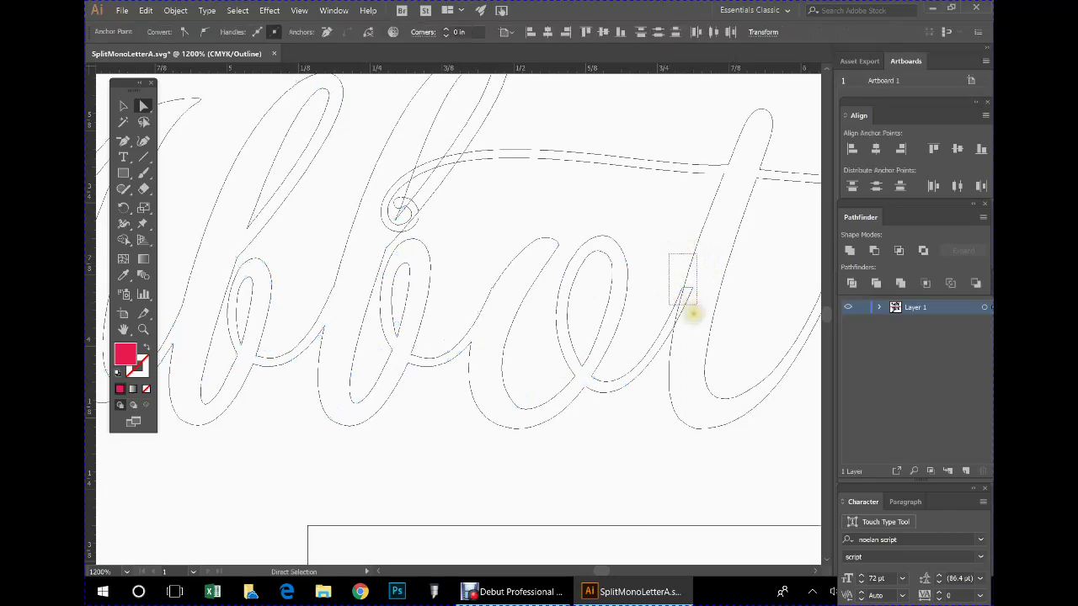
pyautogui.click(849, 251)
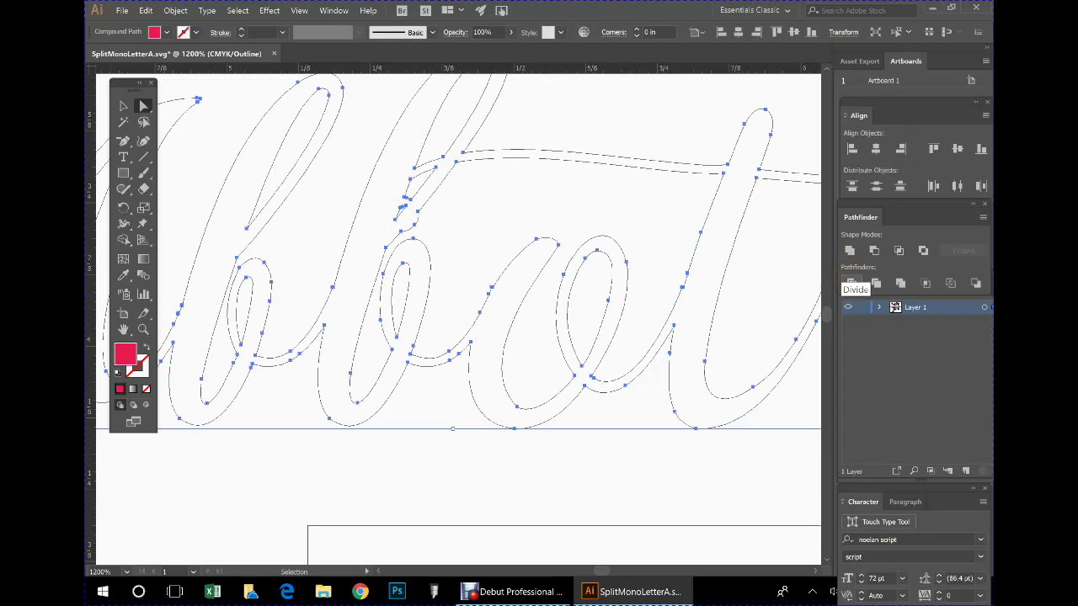
# Unite the r and s of the word Mrs where their connecting strokes overlap.
pyautogui.click(123, 330)
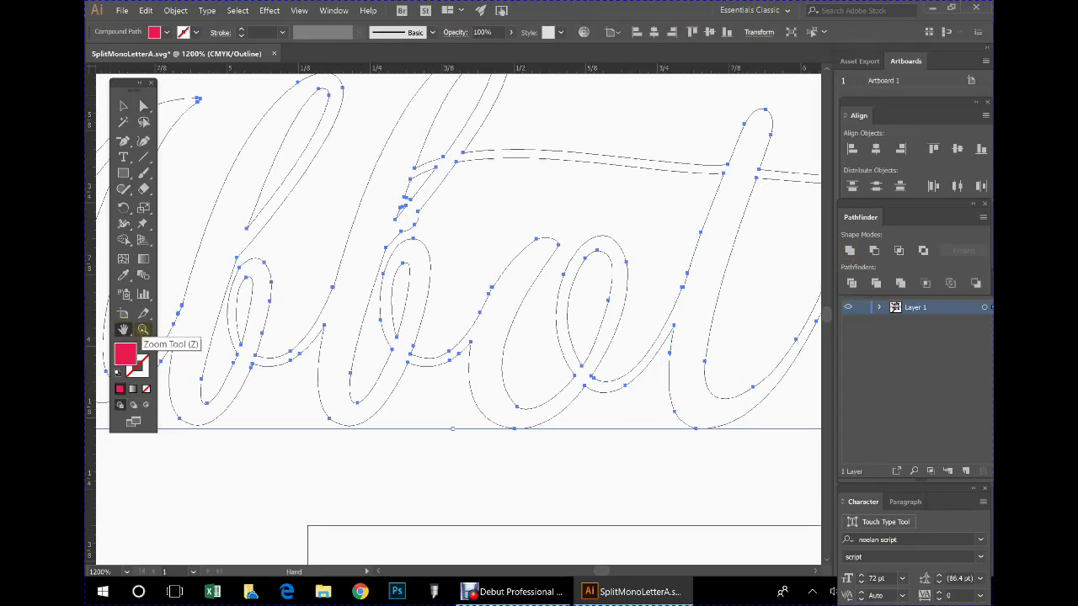
pyautogui.moveTo(791, 413); pyautogui.dragTo(450, 399)
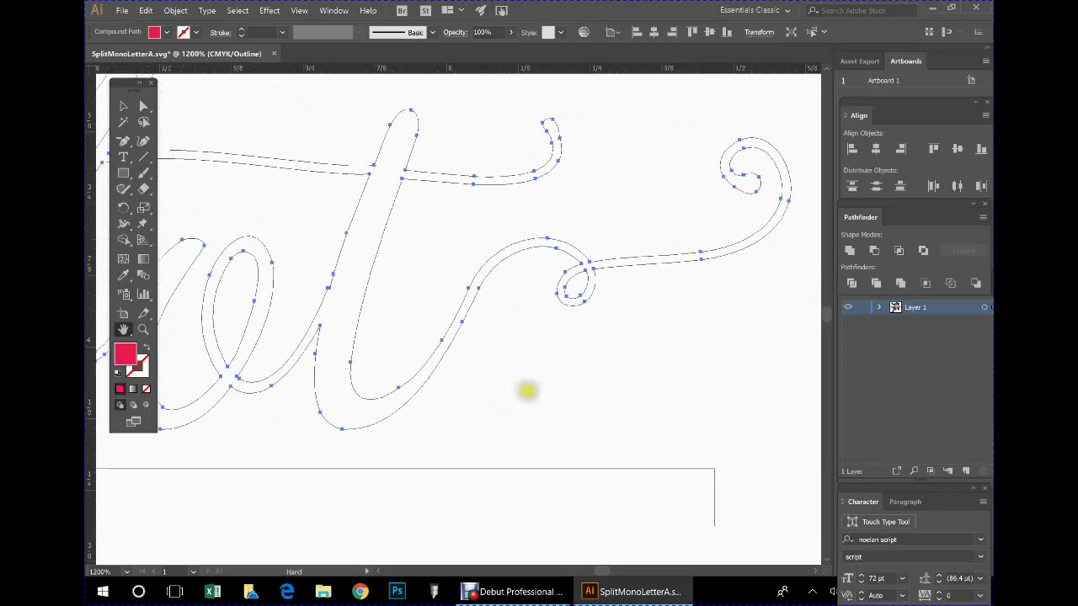
pyautogui.moveTo(636, 405); pyautogui.dragTo(884, 455)
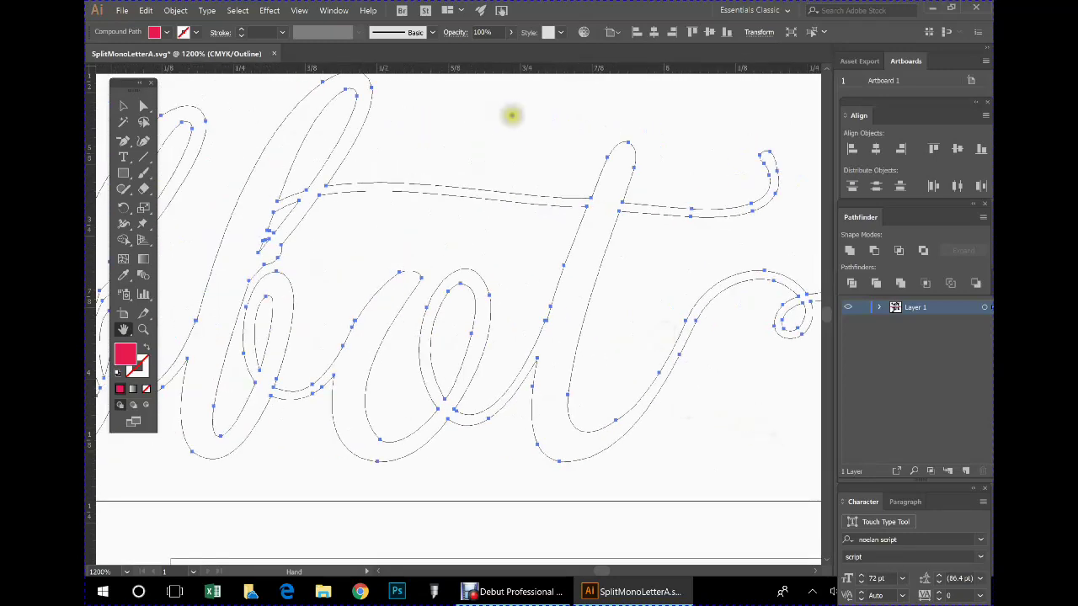
pyautogui.moveTo(515, 115); pyautogui.dragTo(732, 142)
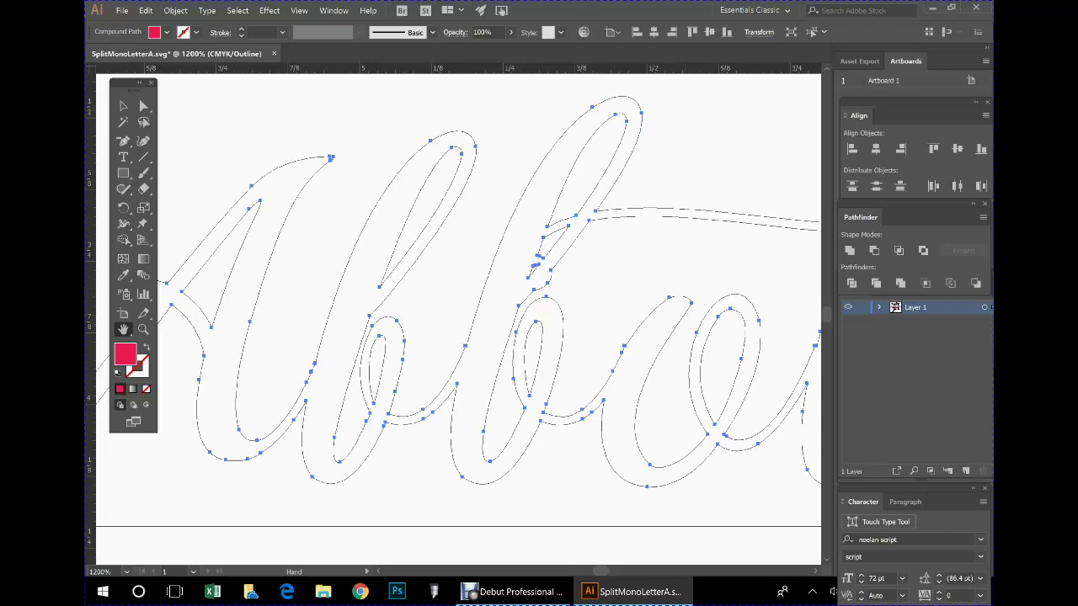
pyautogui.moveTo(645, 255); pyautogui.dragTo(744, 216)
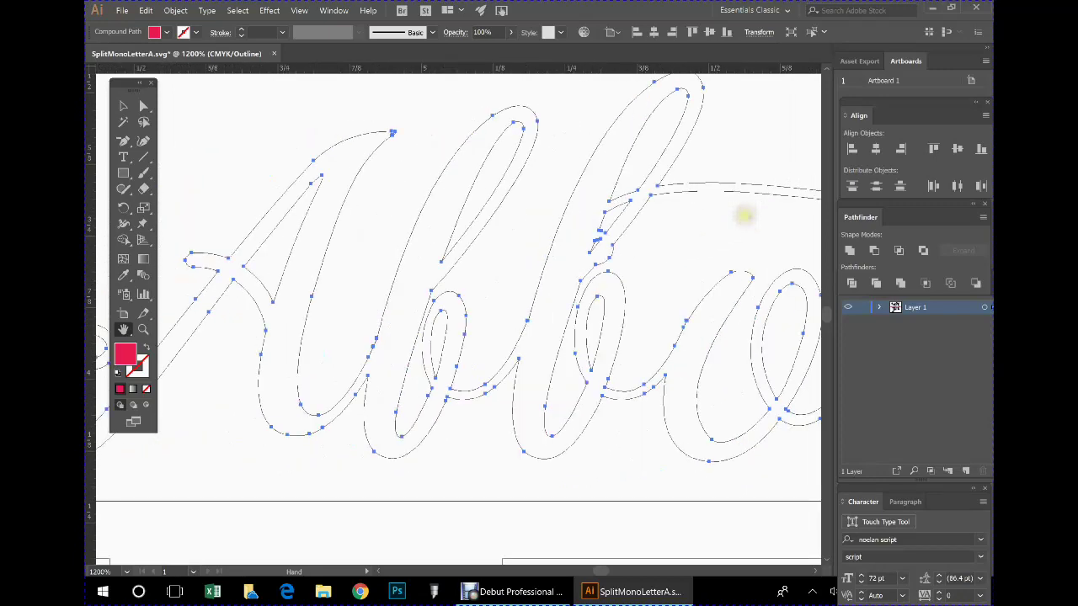
pyautogui.moveTo(327, 472); pyautogui.dragTo(578, 520)
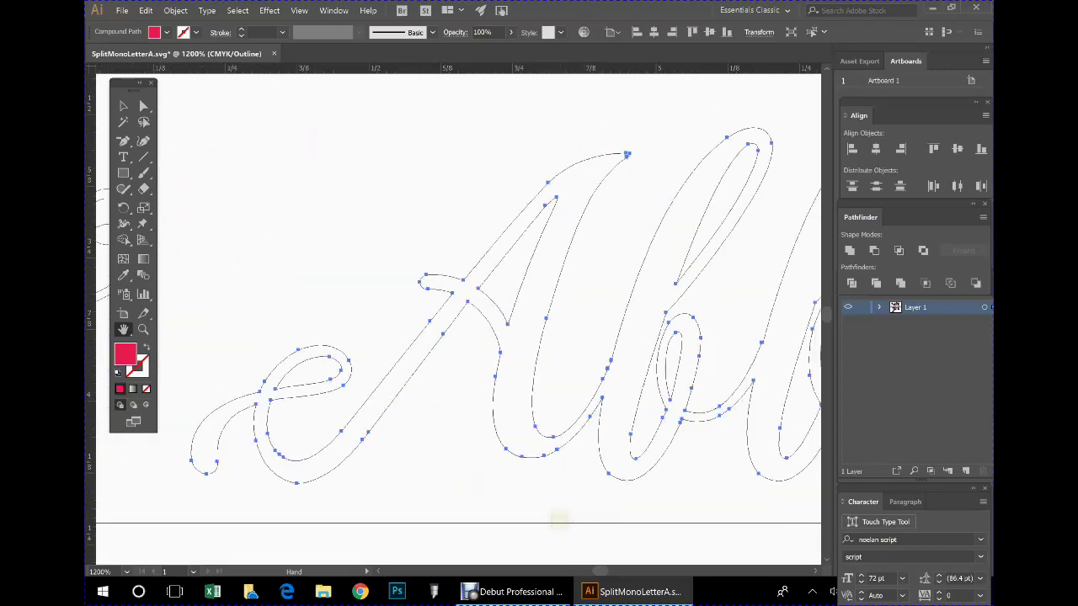
pyautogui.moveTo(284, 197)
pyautogui.mouseDown()
pyautogui.moveTo(635, 177)
pyautogui.moveTo(644, 242)
pyautogui.mouseUp()
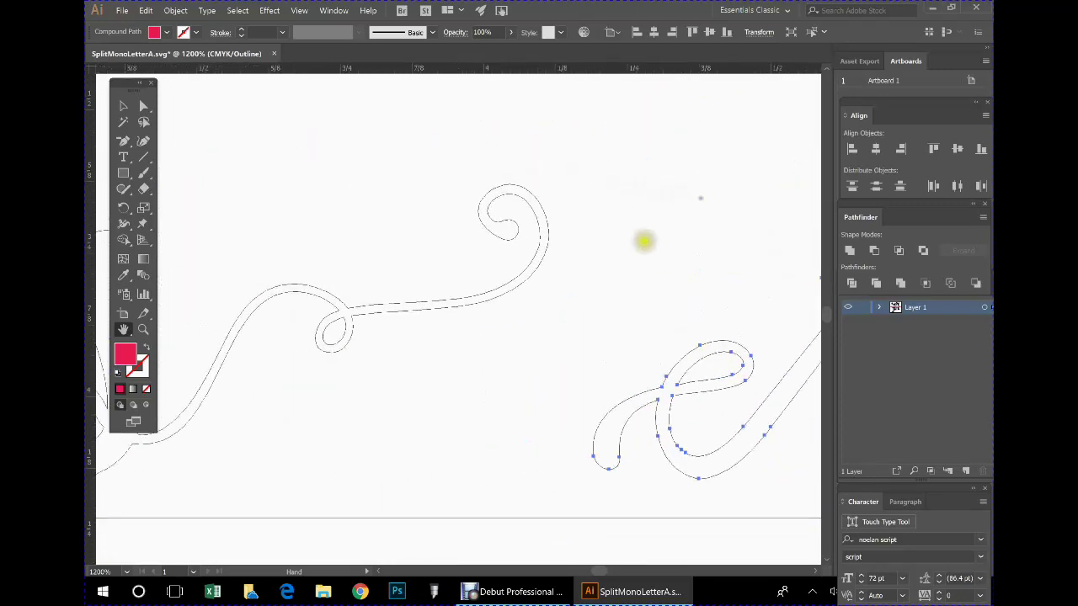
pyautogui.moveTo(398, 416); pyautogui.dragTo(683, 395)
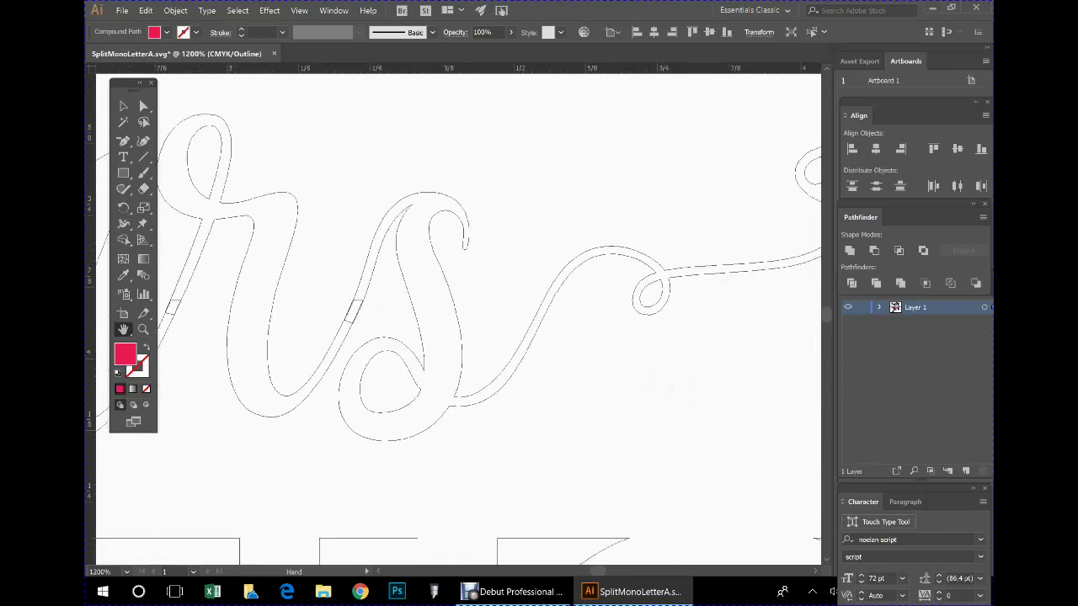
pyautogui.moveTo(272, 443); pyautogui.dragTo(467, 473)
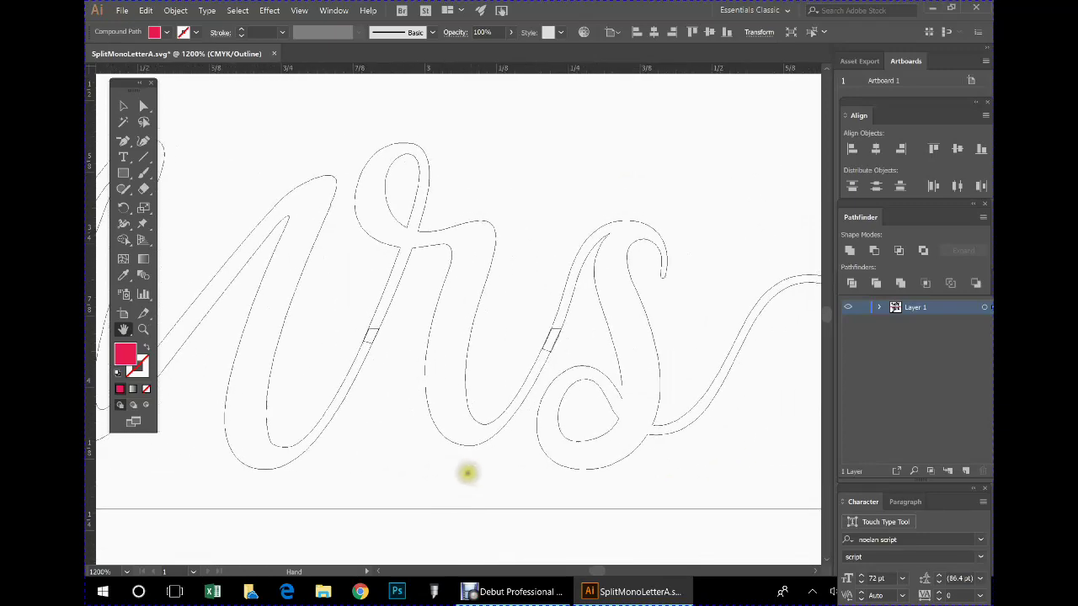
pyautogui.click(144, 105)
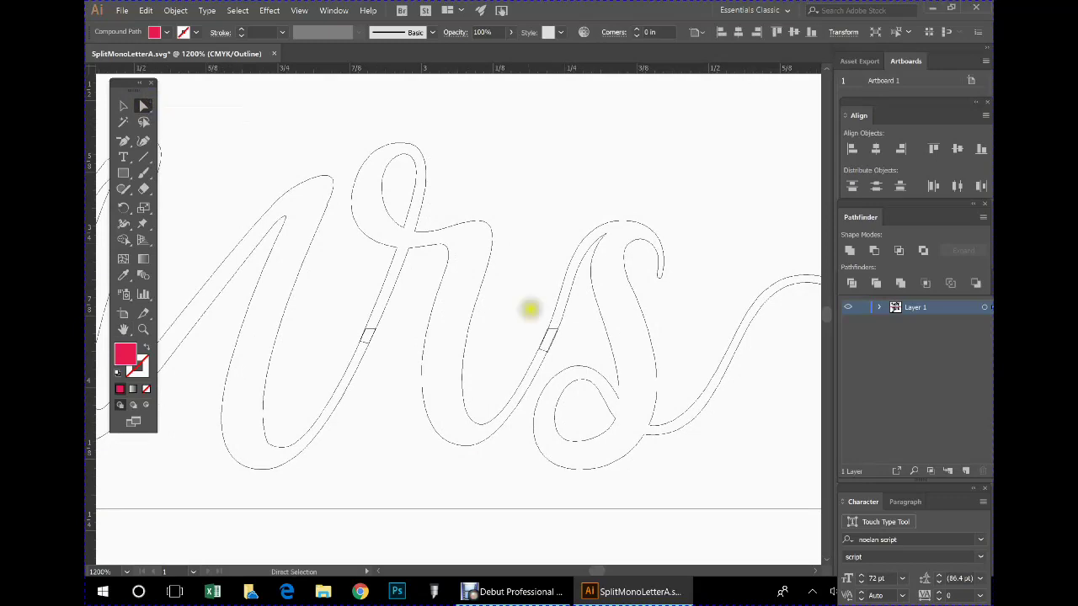
pyautogui.moveTo(529, 309); pyautogui.dragTo(558, 356)
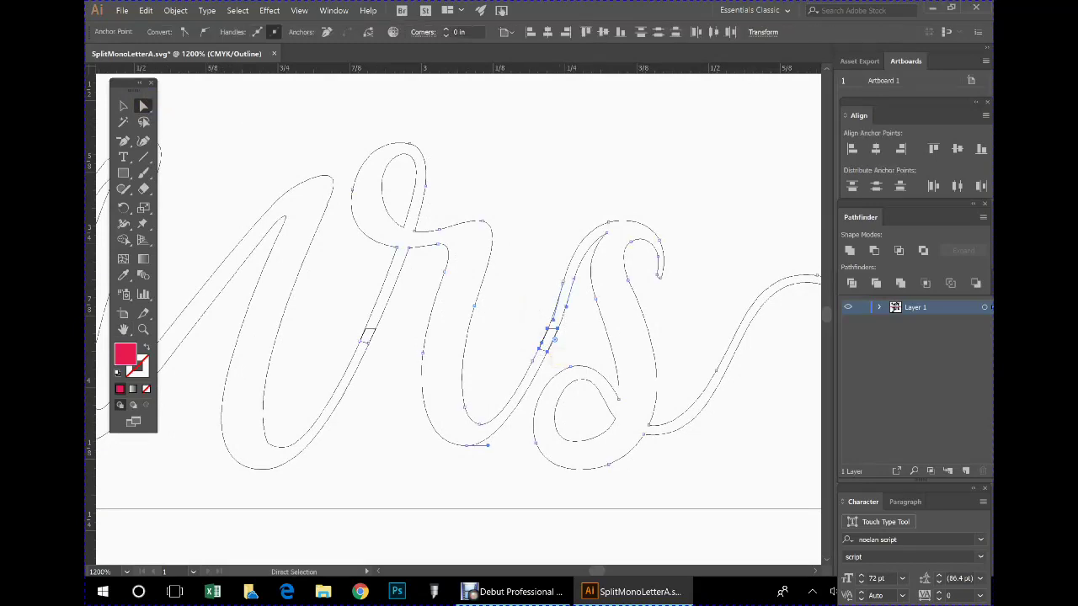
pyautogui.click(850, 250)
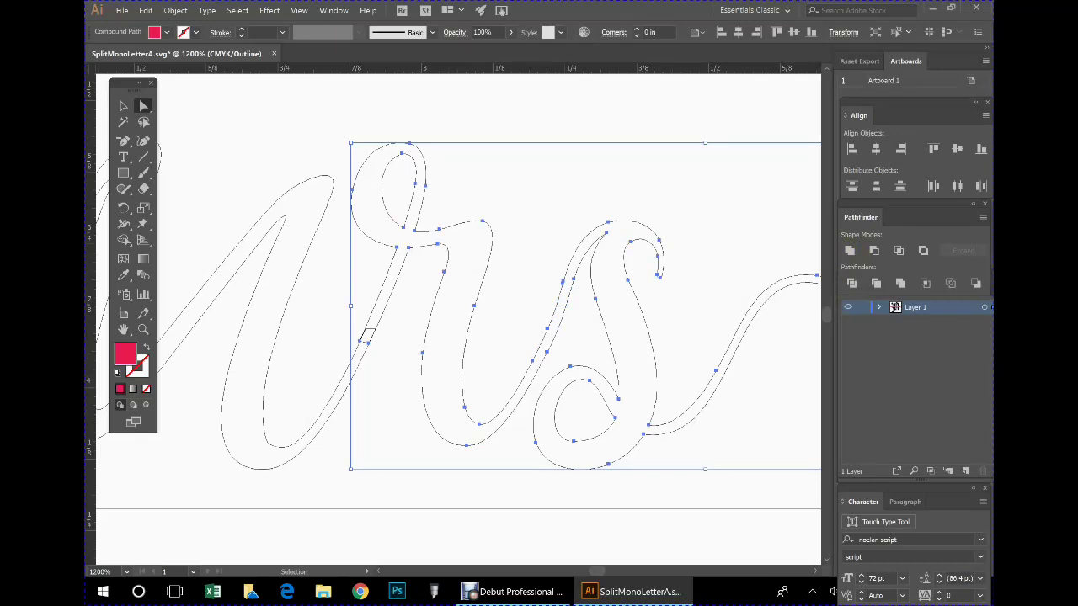
# Unite the M of Mrs with the merged r and s at their overlapping connecting stroke.
pyautogui.click(308, 319)
pyautogui.moveTo(334, 304); pyautogui.dragTo(380, 367)
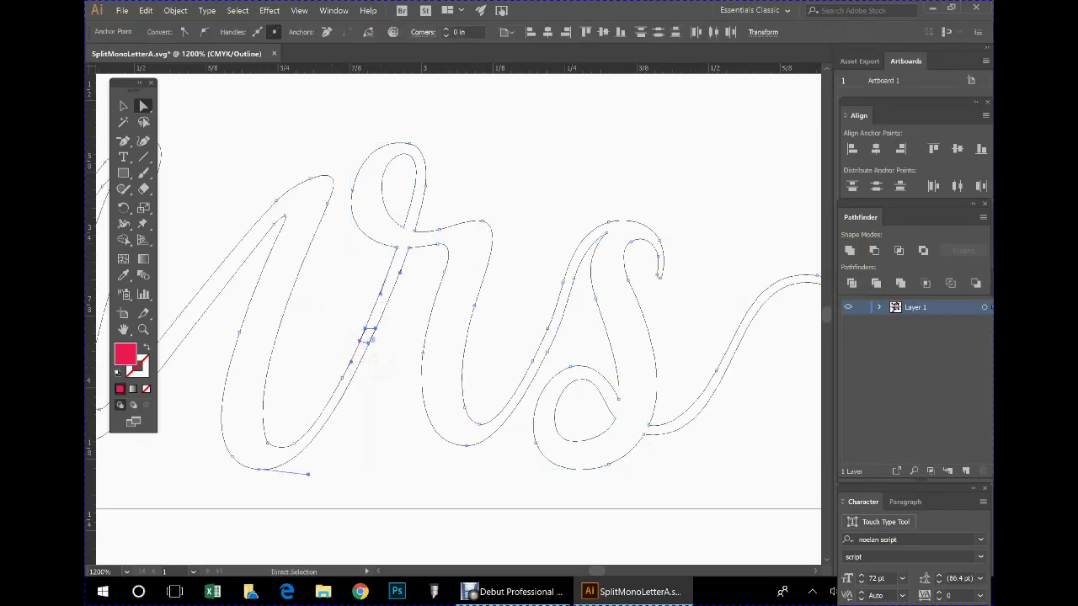
pyautogui.click(850, 250)
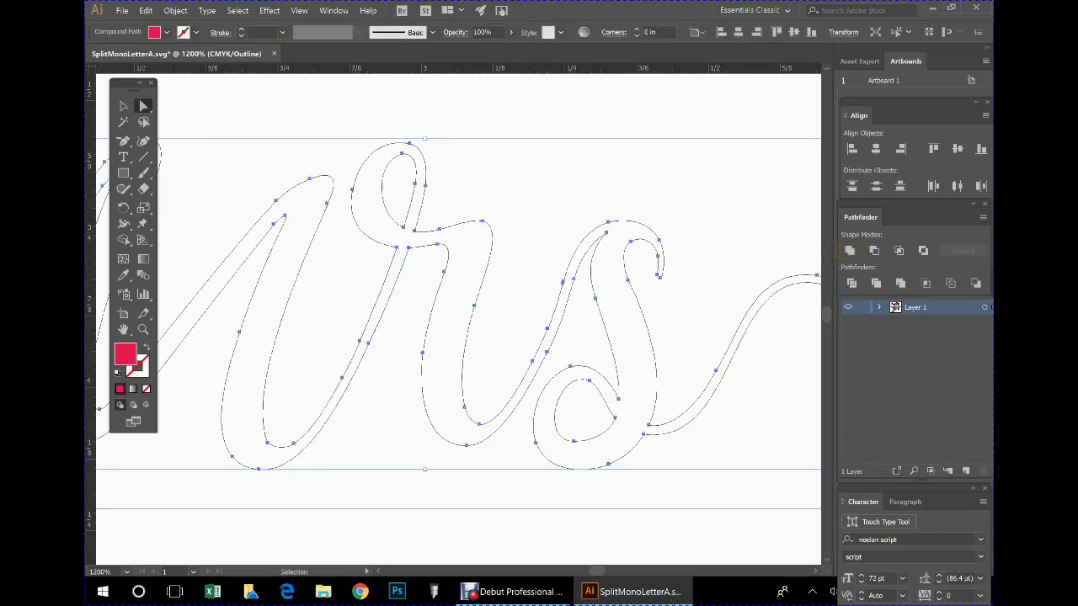
# Unite the M and r of the word Mr where their connecting stroke overlaps.
pyautogui.click(123, 329)
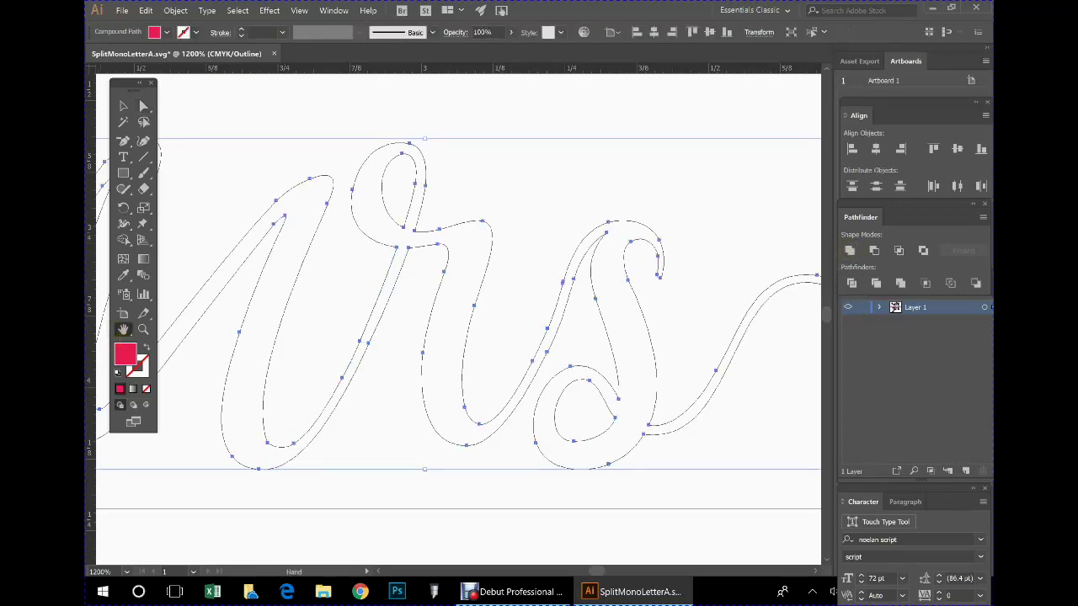
pyautogui.moveTo(262, 528); pyautogui.dragTo(702, 517)
pyautogui.moveTo(403, 471); pyautogui.dragTo(738, 464)
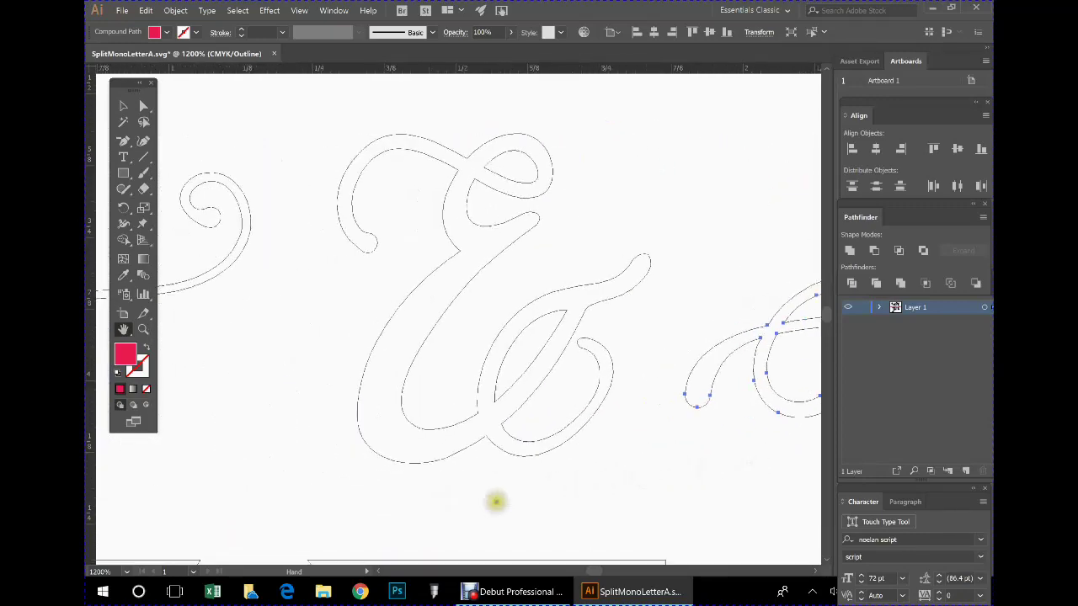
pyautogui.moveTo(496, 502); pyautogui.dragTo(668, 500)
pyautogui.moveTo(465, 485); pyautogui.dragTo(682, 481)
pyautogui.moveTo(445, 460); pyautogui.dragTo(735, 468)
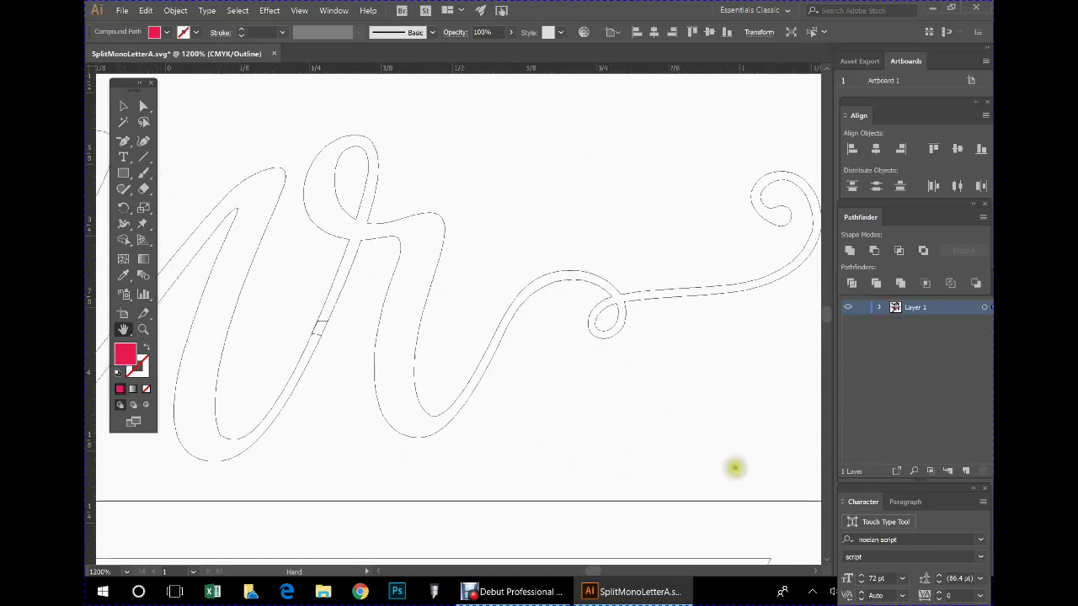
pyautogui.moveTo(579, 486); pyautogui.dragTo(724, 488)
pyautogui.click(140, 107)
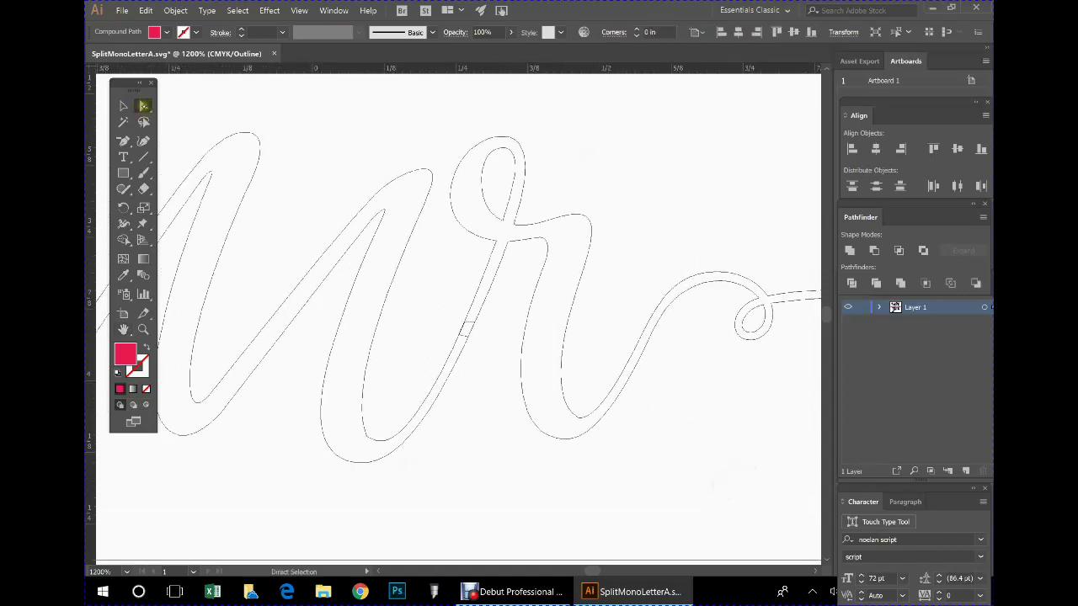
pyautogui.moveTo(443, 296); pyautogui.dragTo(485, 366)
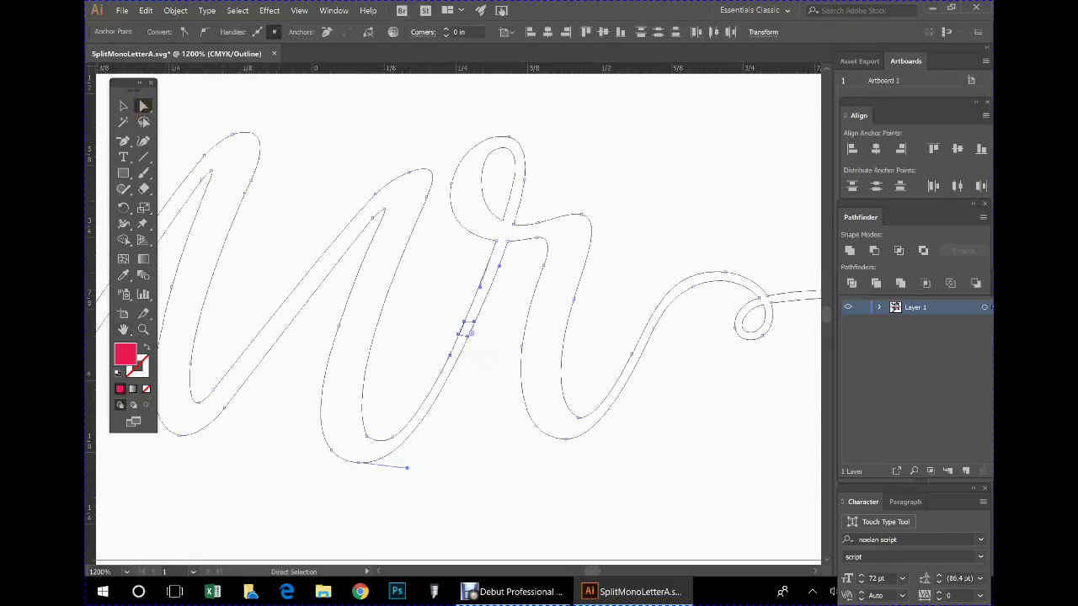
pyautogui.click(850, 250)
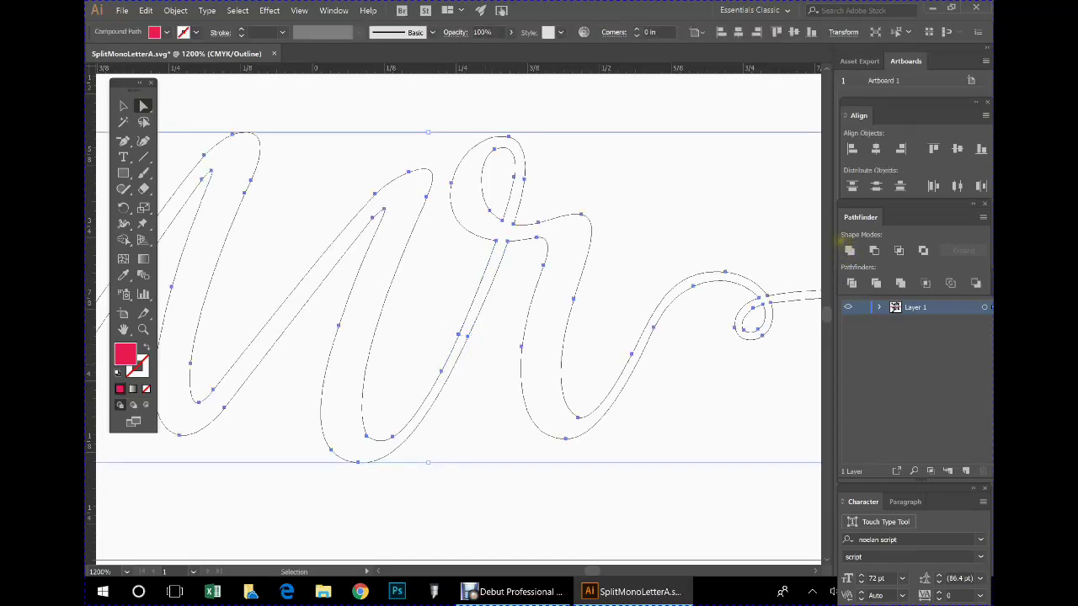
# Examine the outlines of the whole split-letter monogram with its name line, and clear the selection.
pyautogui.click(123, 331)
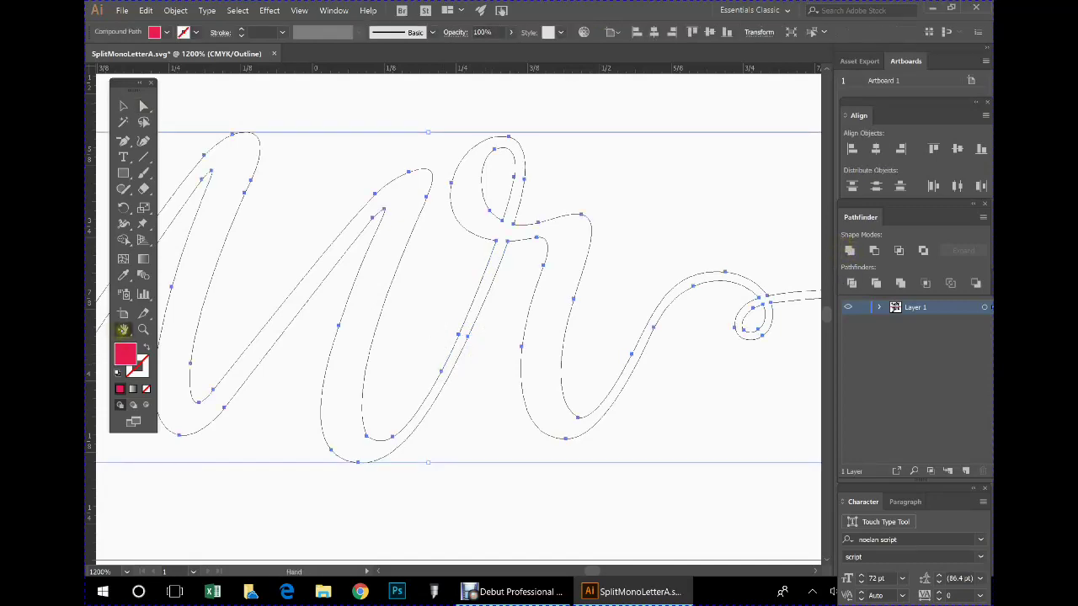
pyautogui.moveTo(342, 508); pyautogui.dragTo(477, 371)
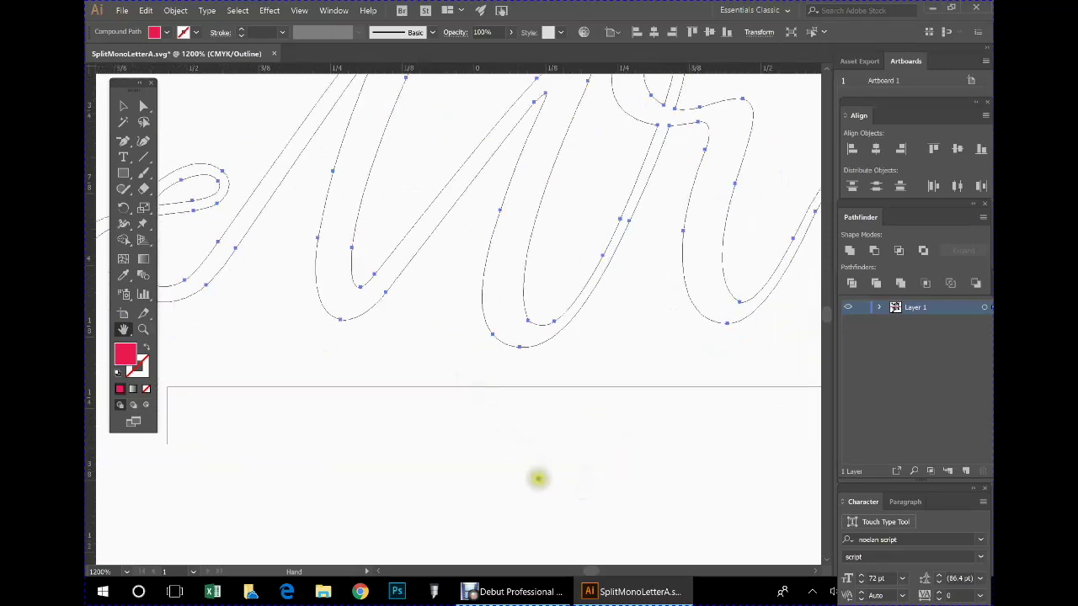
pyautogui.moveTo(539, 478); pyautogui.dragTo(505, 476)
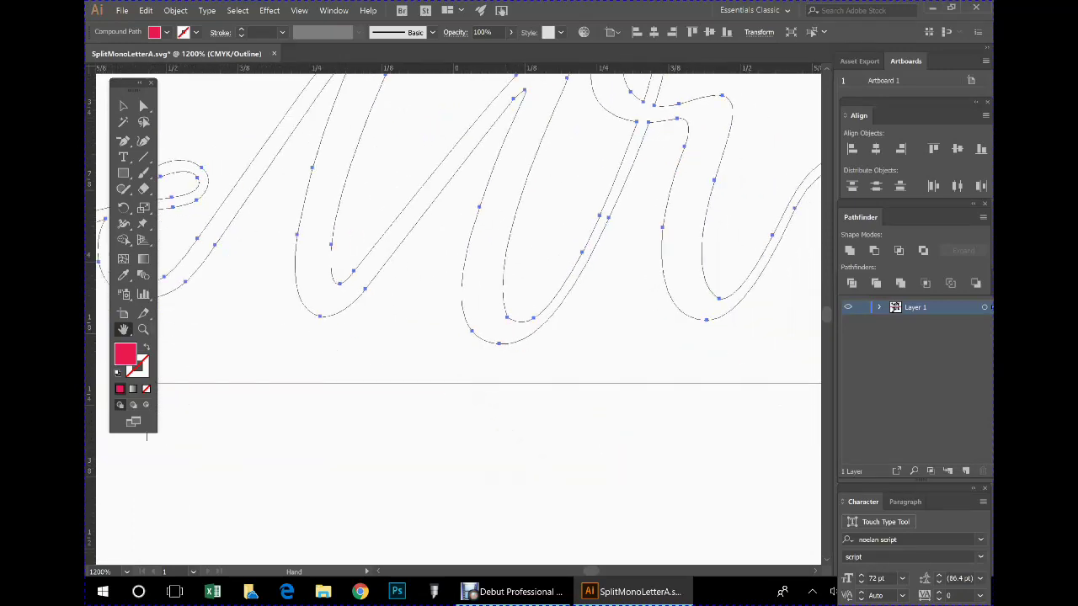
pyautogui.hotkey('ctrl', '-')
pyautogui.hotkey('ctrl', '-')
pyautogui.hotkey('ctrl', '-')
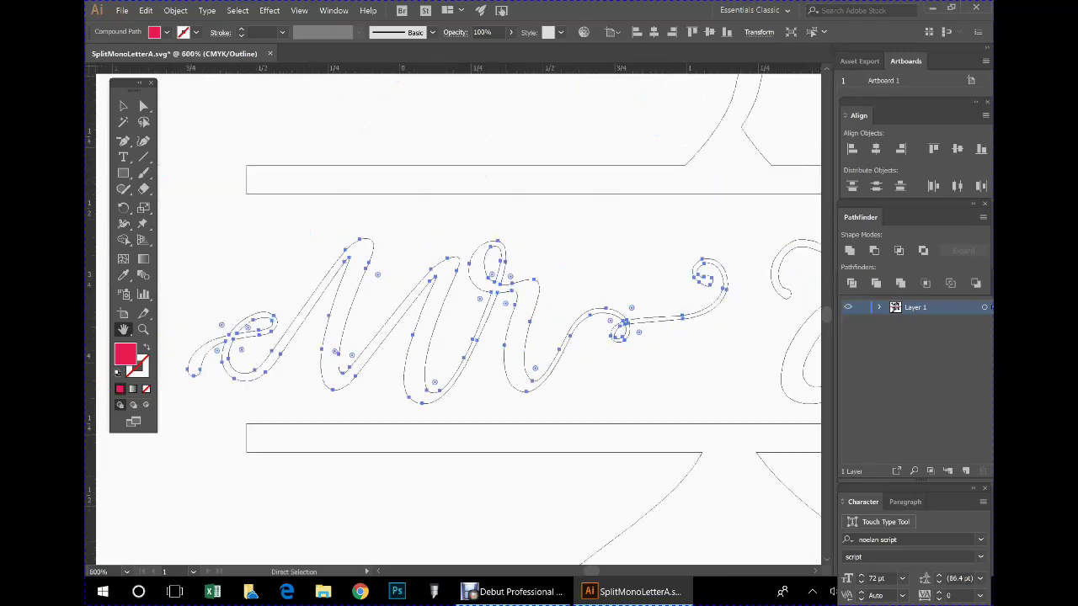
pyautogui.hotkey('ctrl', '-')
pyautogui.hotkey('ctrl', '-')
pyautogui.hotkey('ctrl', '-')
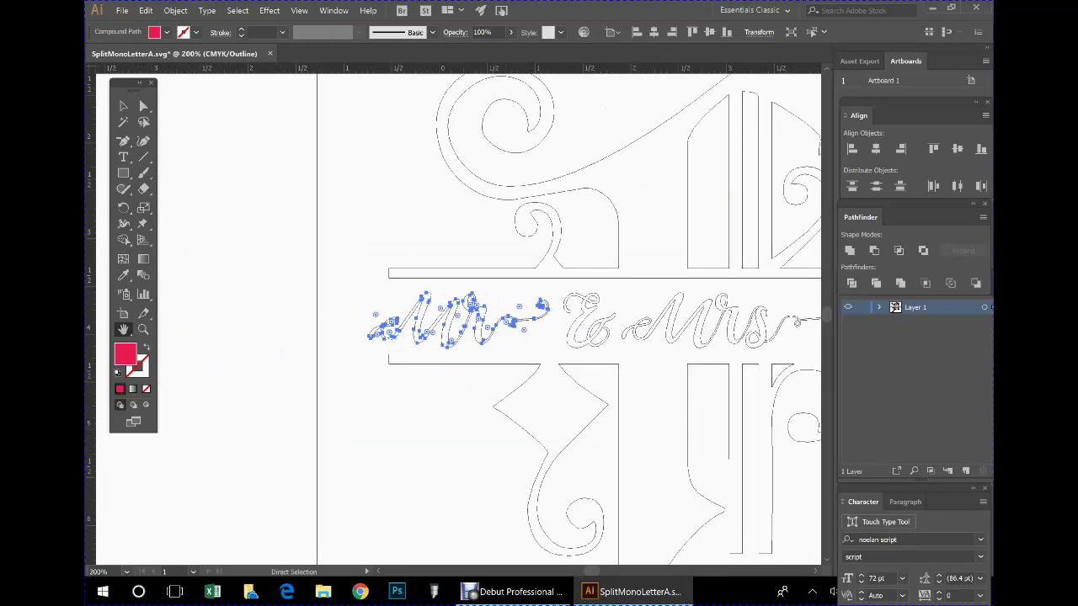
pyautogui.hotkey('ctrl', '-')
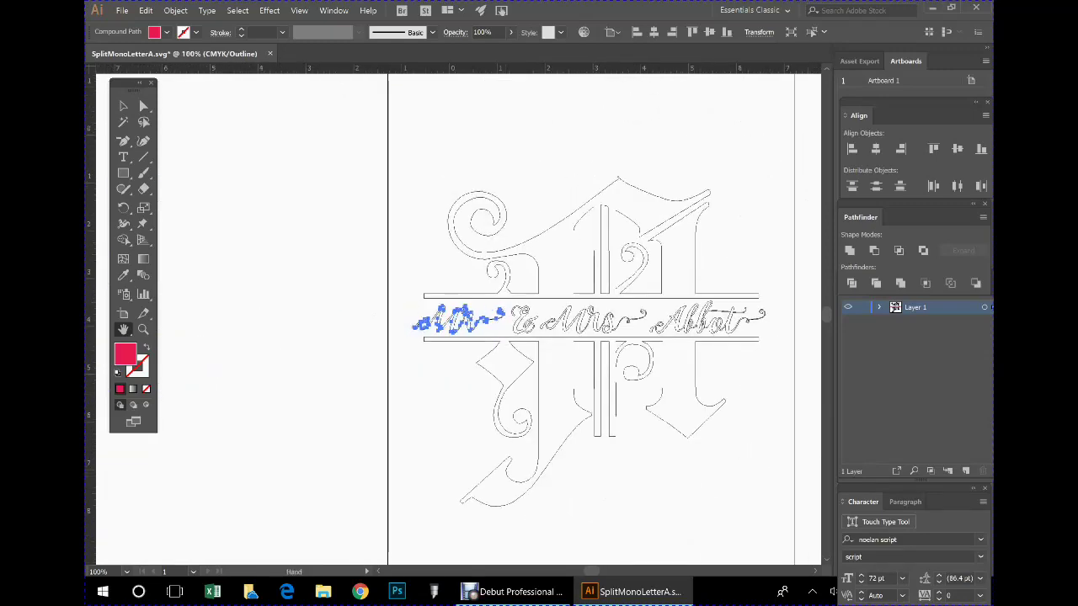
pyautogui.moveTo(676, 481); pyautogui.dragTo(503, 465)
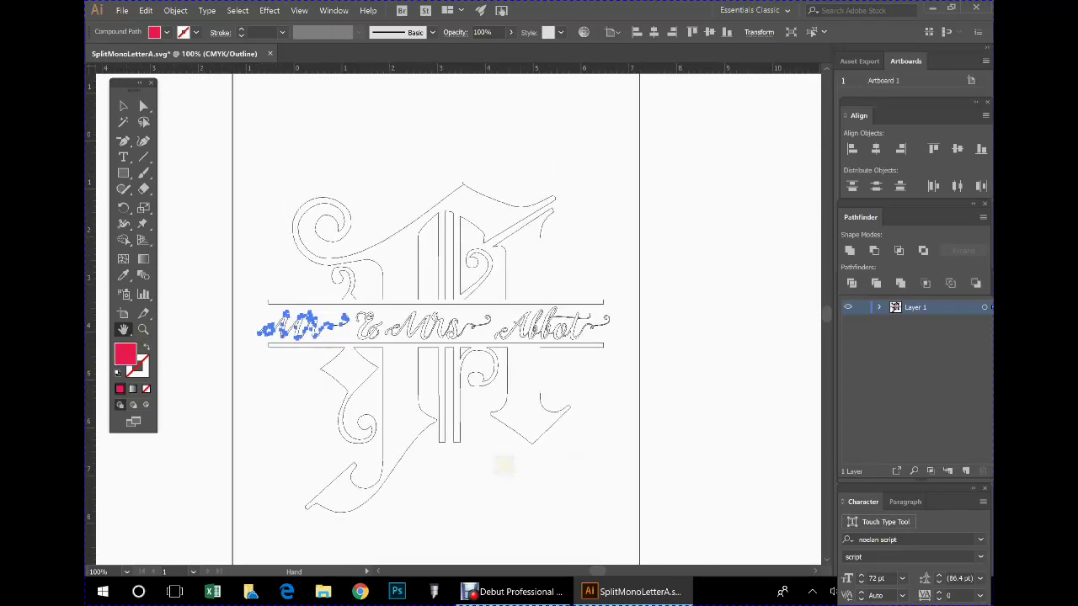
pyautogui.click(144, 106)
pyautogui.click(199, 185)
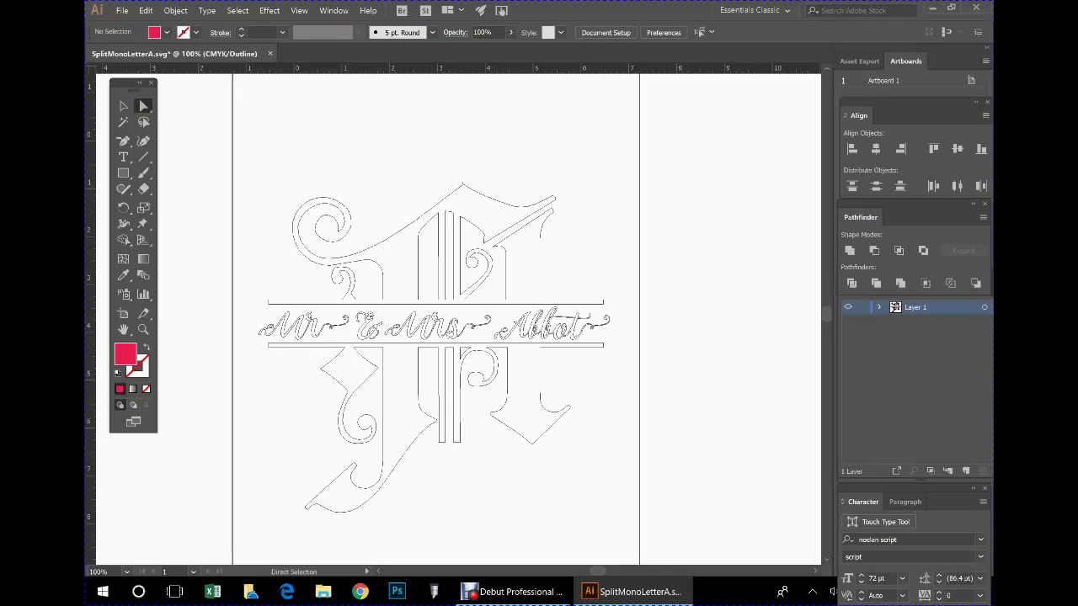
# Delete the tiny sliver-shaped cutout in the surname's second b, just below where the long crossbar stroke joins it.
pyautogui.click(553, 318)
pyautogui.click(145, 328)
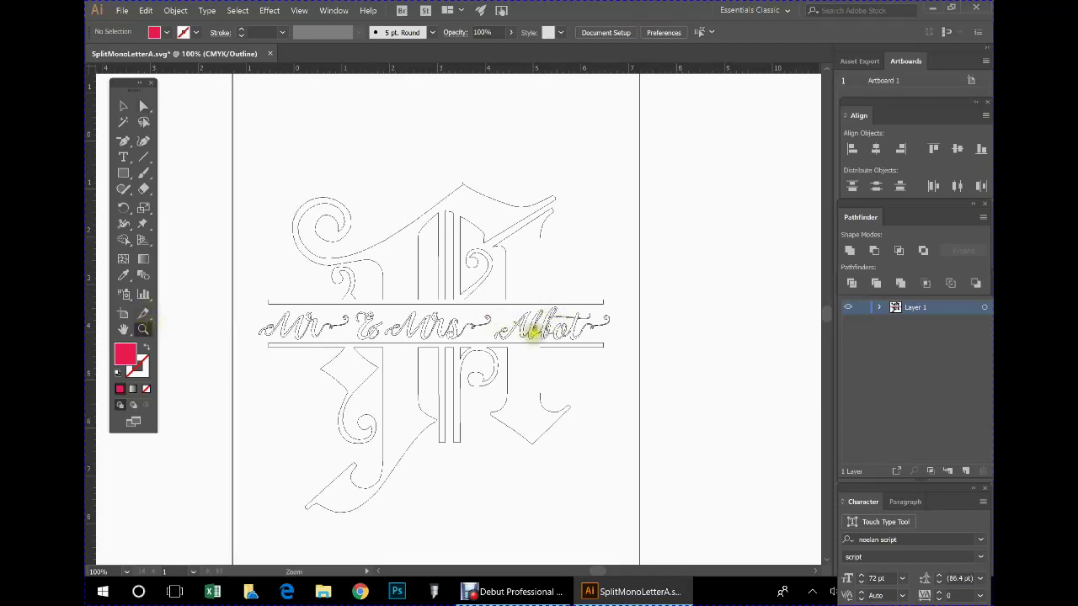
pyautogui.click(547, 325)
pyautogui.click(456, 302)
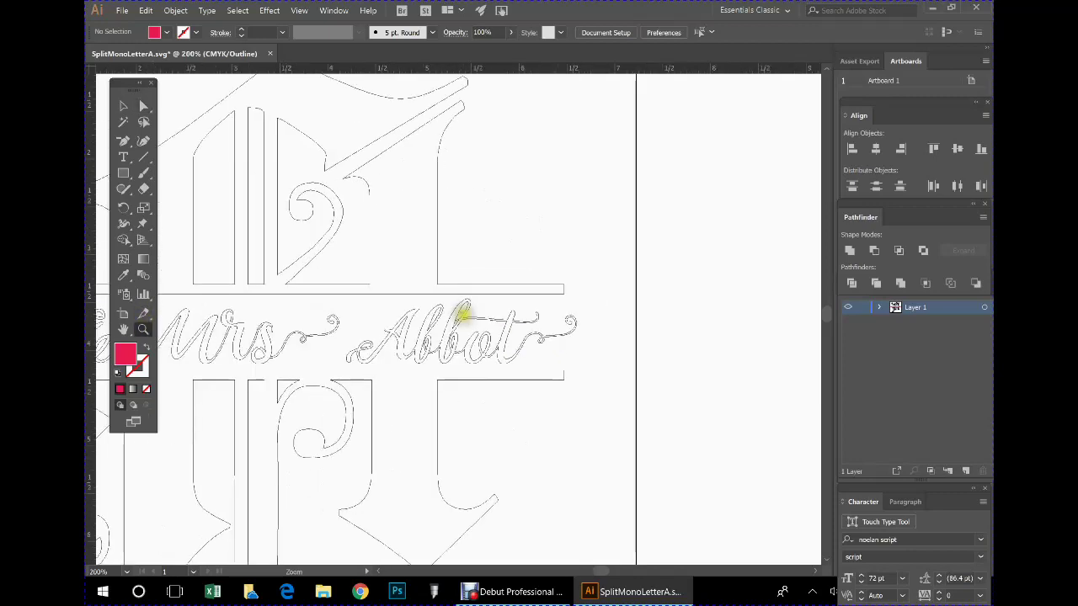
pyautogui.click(458, 319)
pyautogui.click(459, 348)
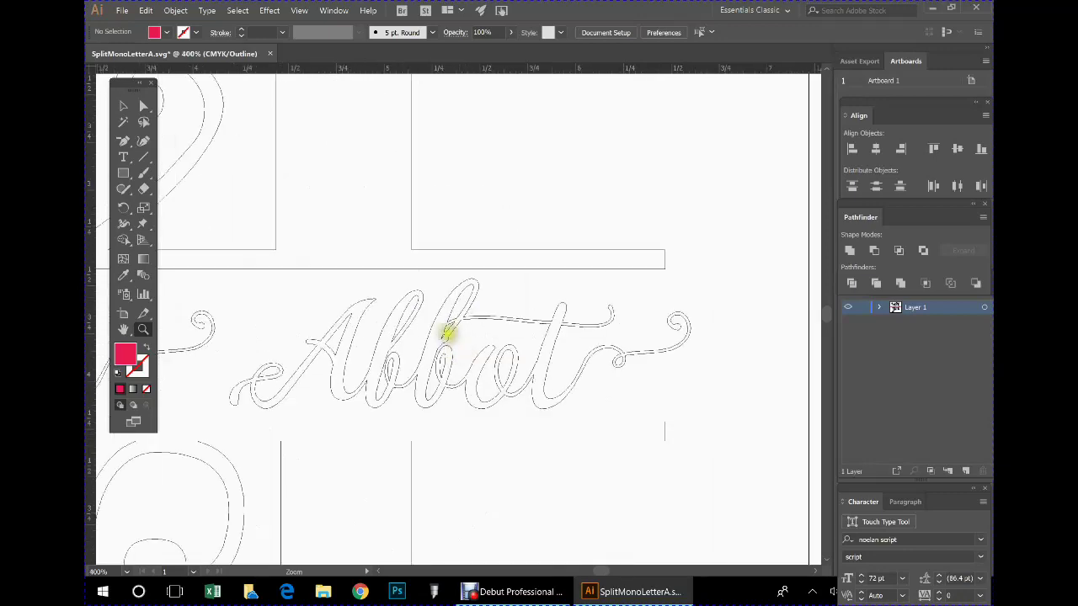
pyautogui.click(449, 323)
pyautogui.click(456, 339)
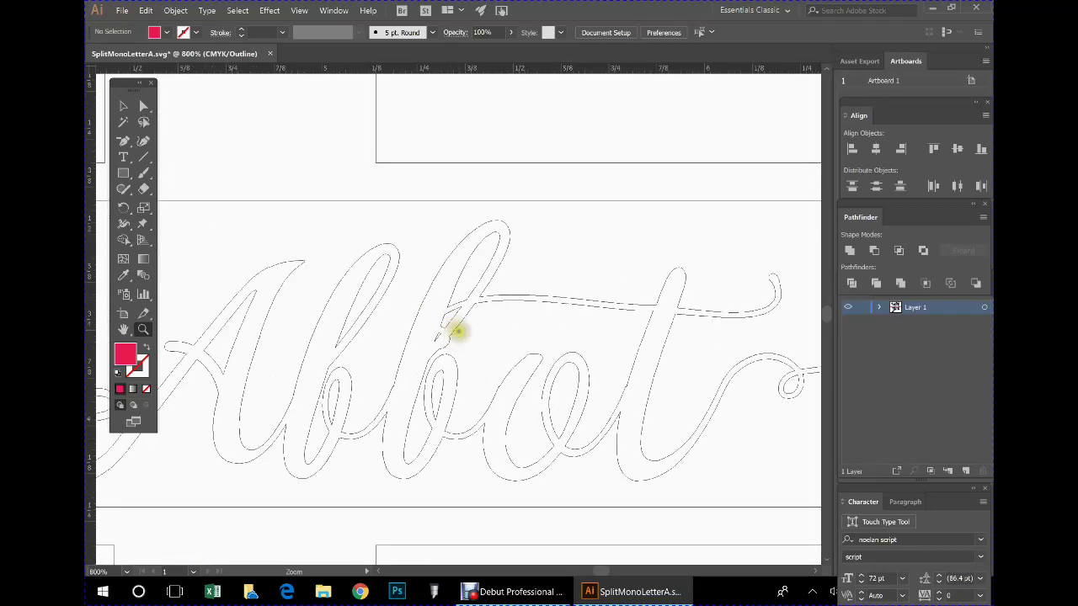
pyautogui.click(457, 332)
pyautogui.click(476, 356)
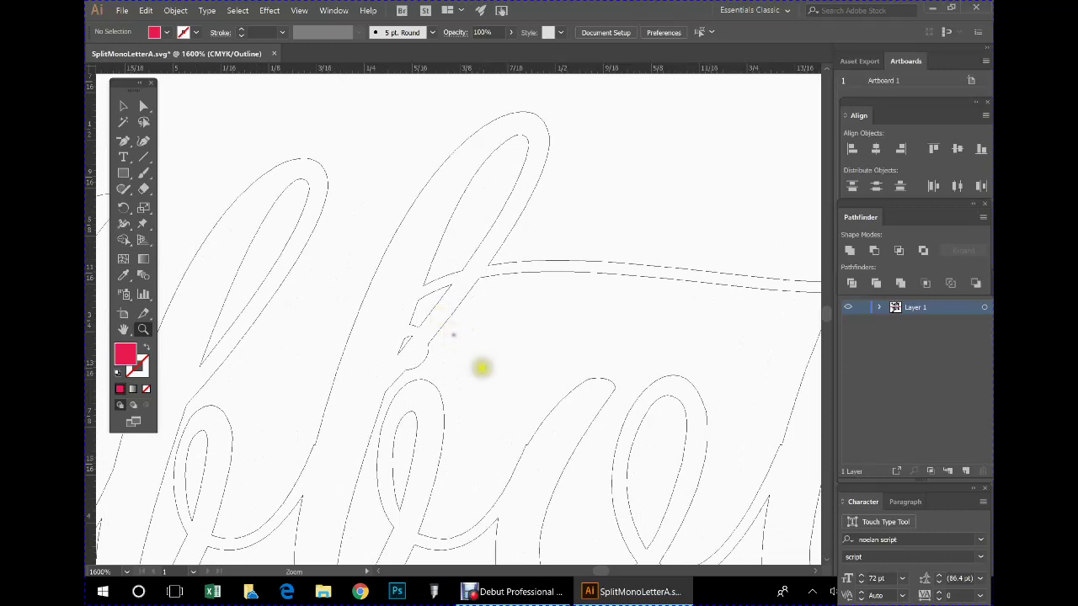
pyautogui.click(481, 368)
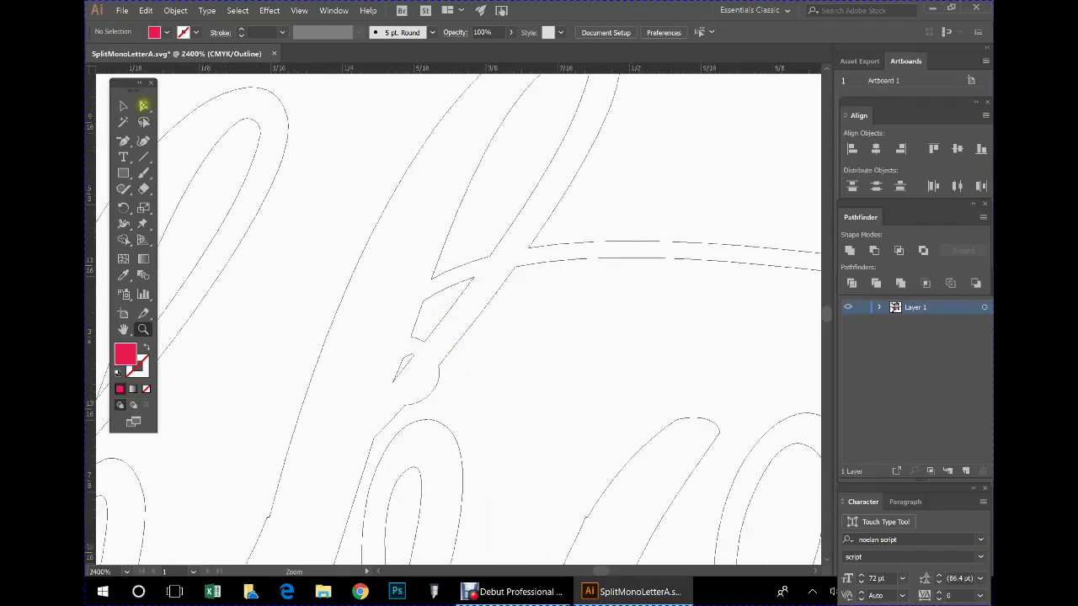
pyautogui.click(144, 105)
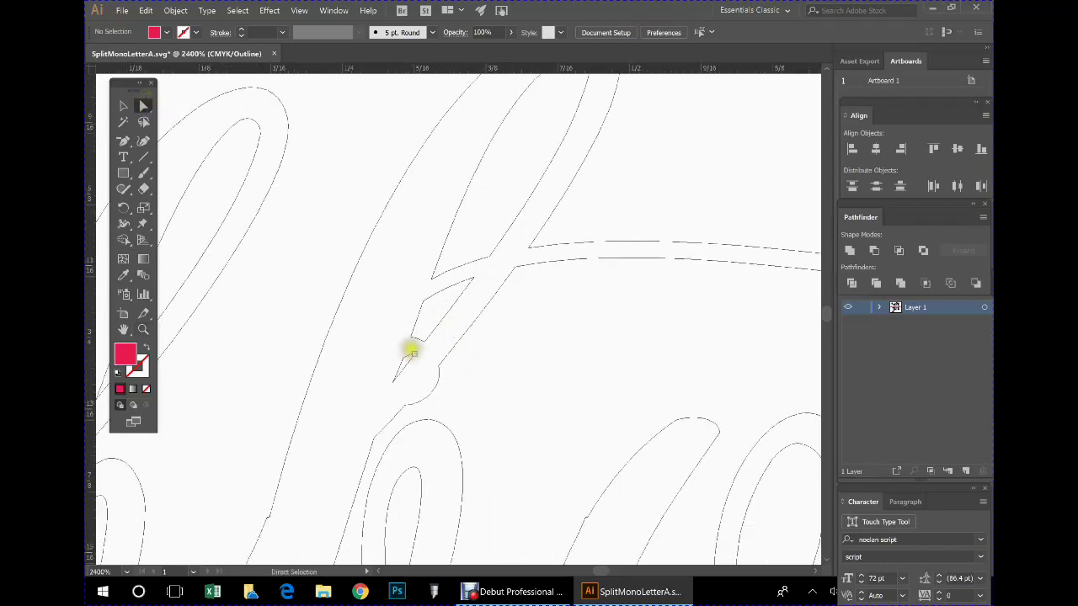
pyautogui.click(413, 352)
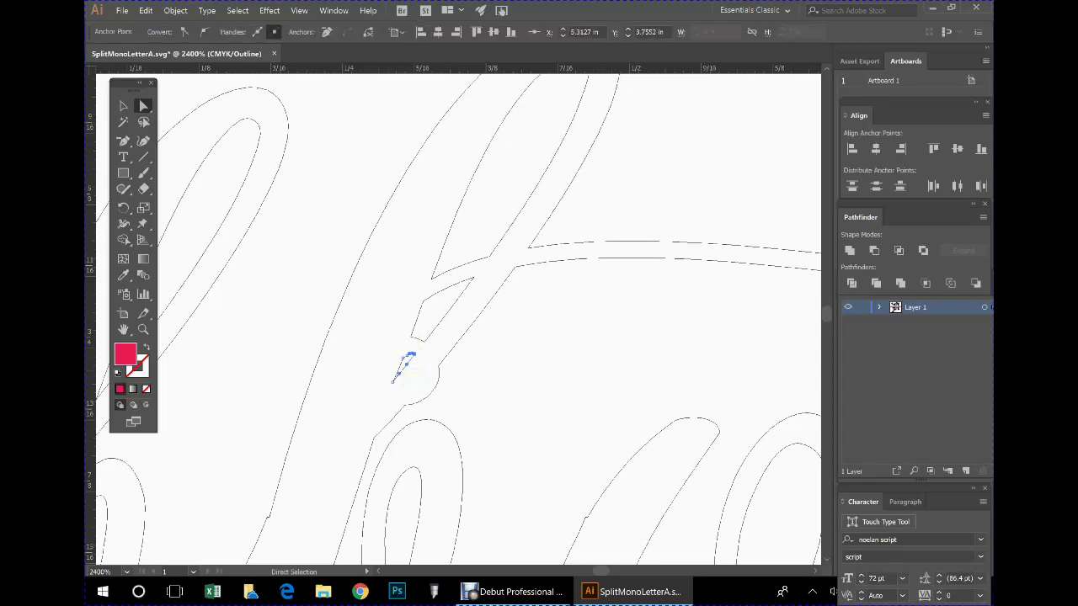
pyautogui.press('Delete')
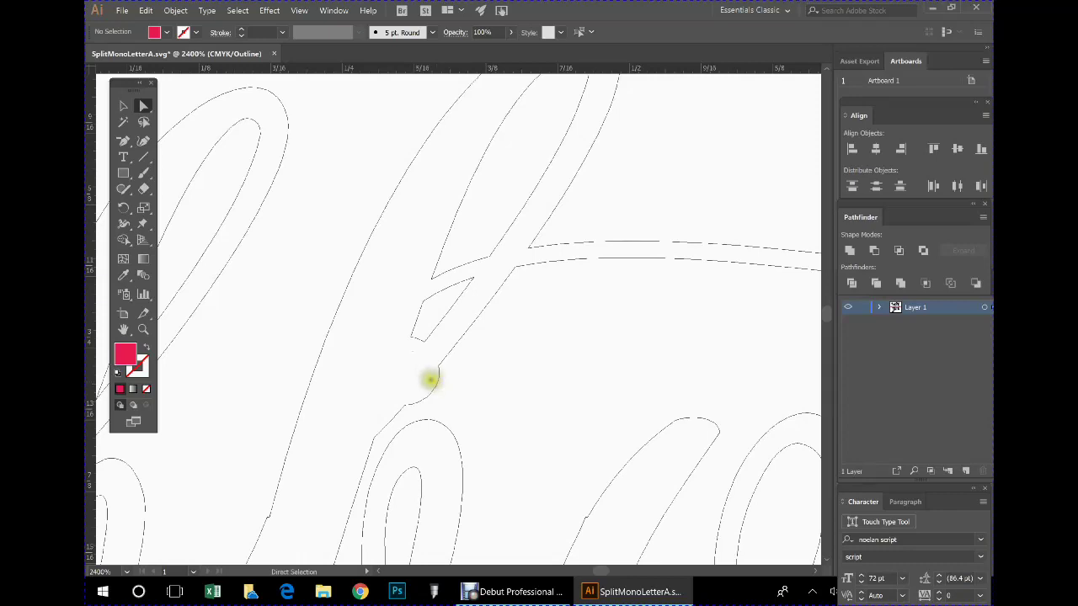
# Smooth the rounded bump on the outer edge of the surname's second b by deleting its surplus anchor points.
pyautogui.click(430, 379)
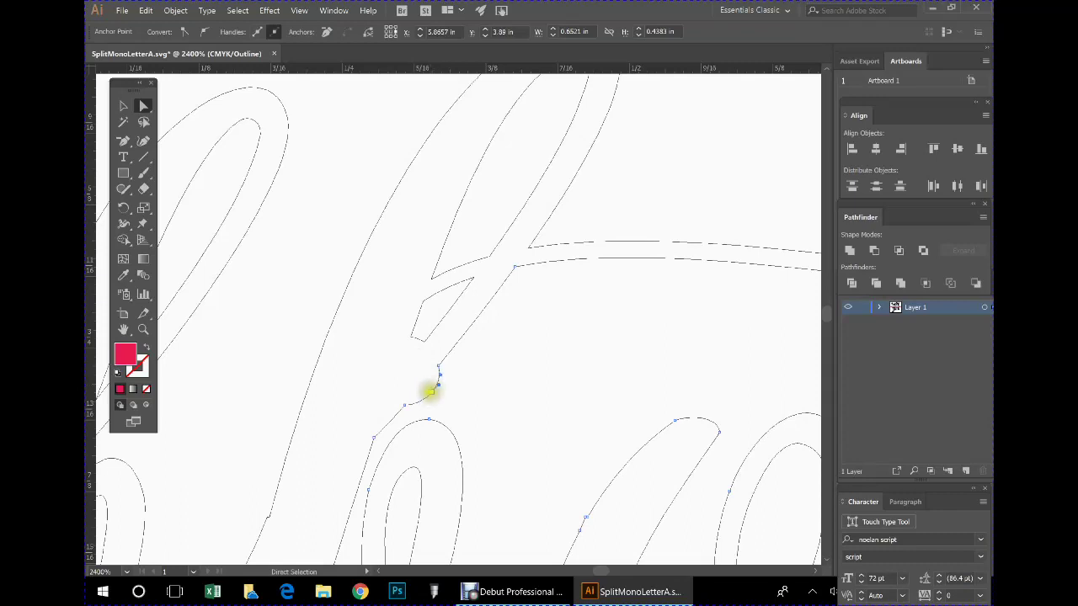
pyautogui.click(123, 141)
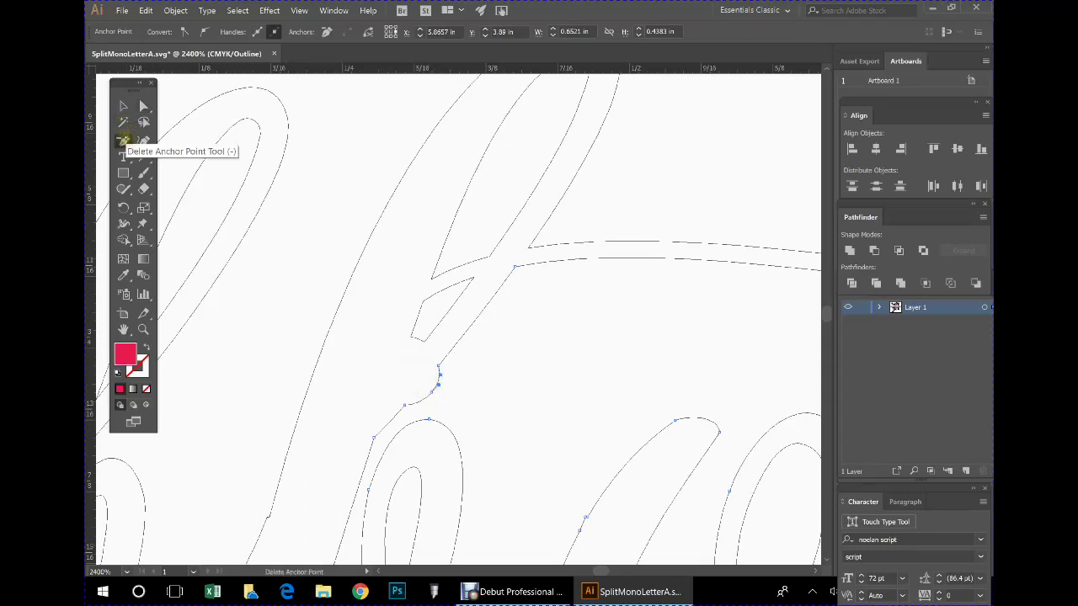
pyautogui.click(430, 392)
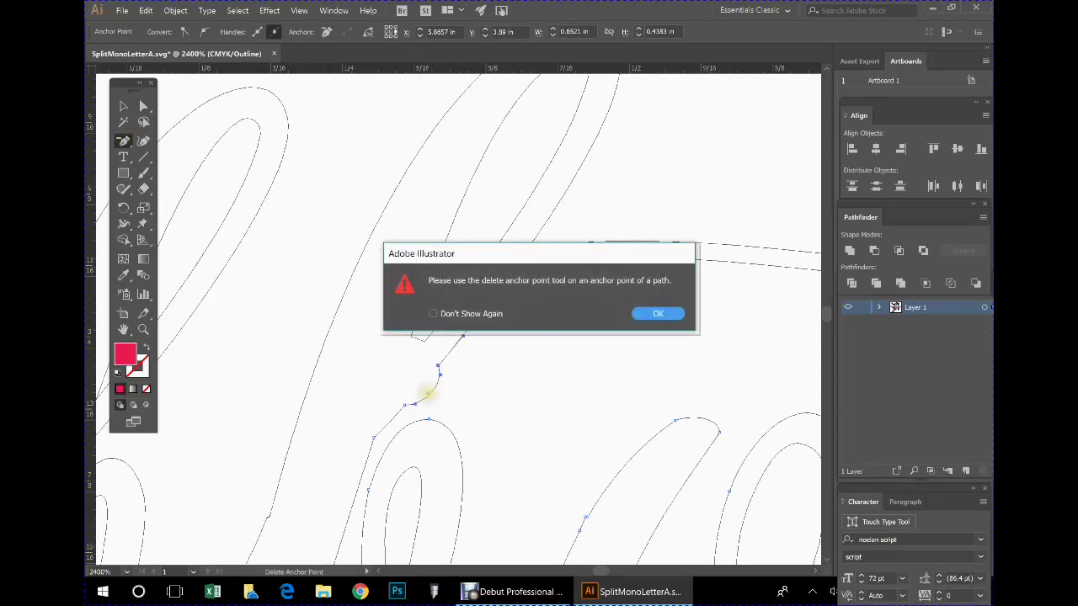
pyautogui.click(658, 313)
pyautogui.click(404, 406)
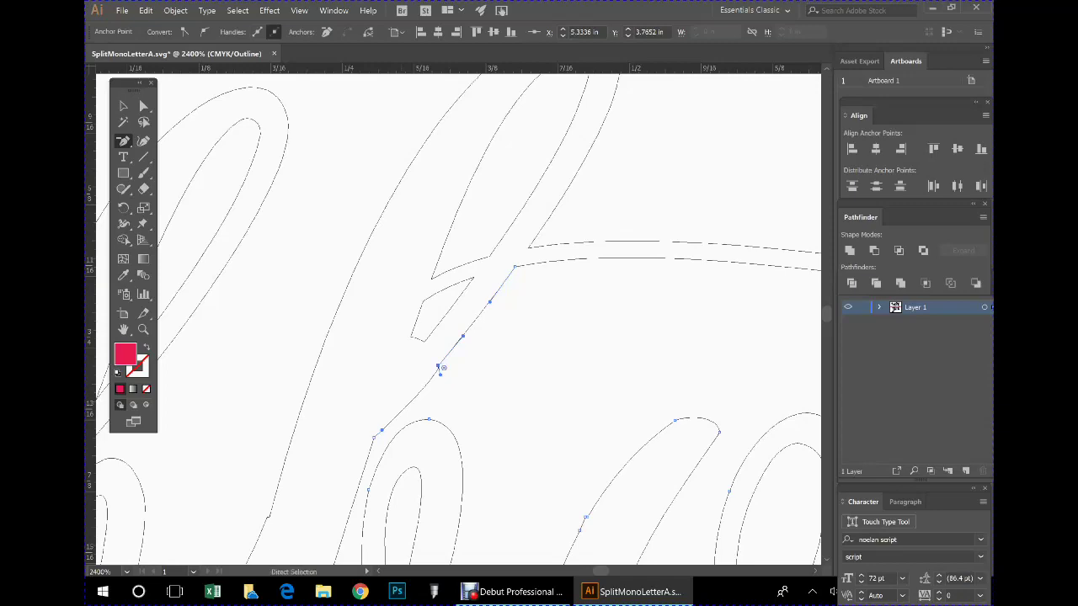
# Clear the selection and switch the whole monogram from outline view back to the filled colour preview.
pyautogui.scroll(-4, 442, 368)
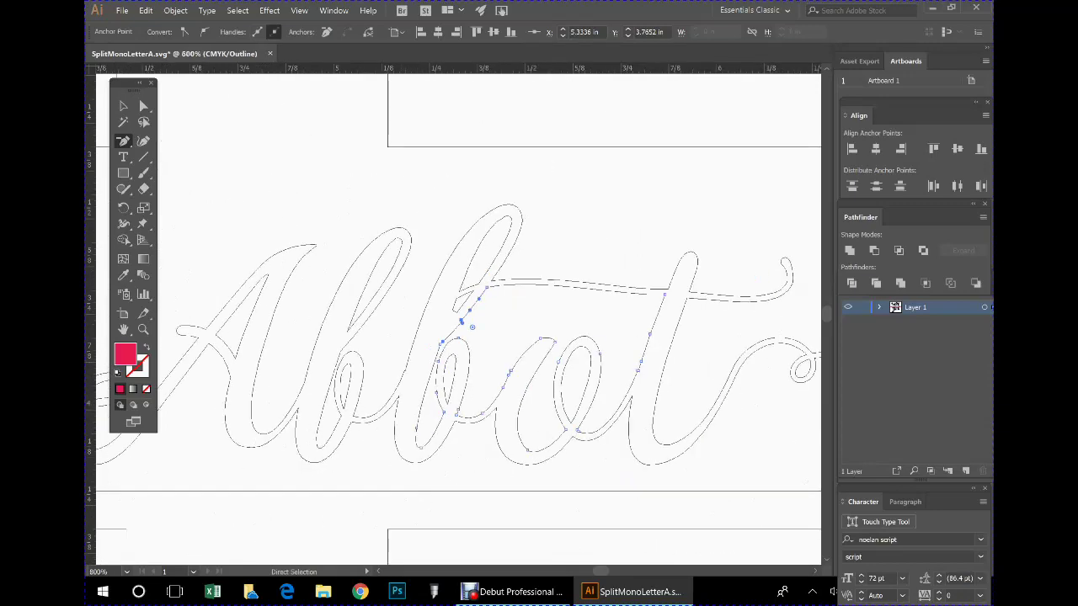
pyautogui.scroll(-4, 463, 323)
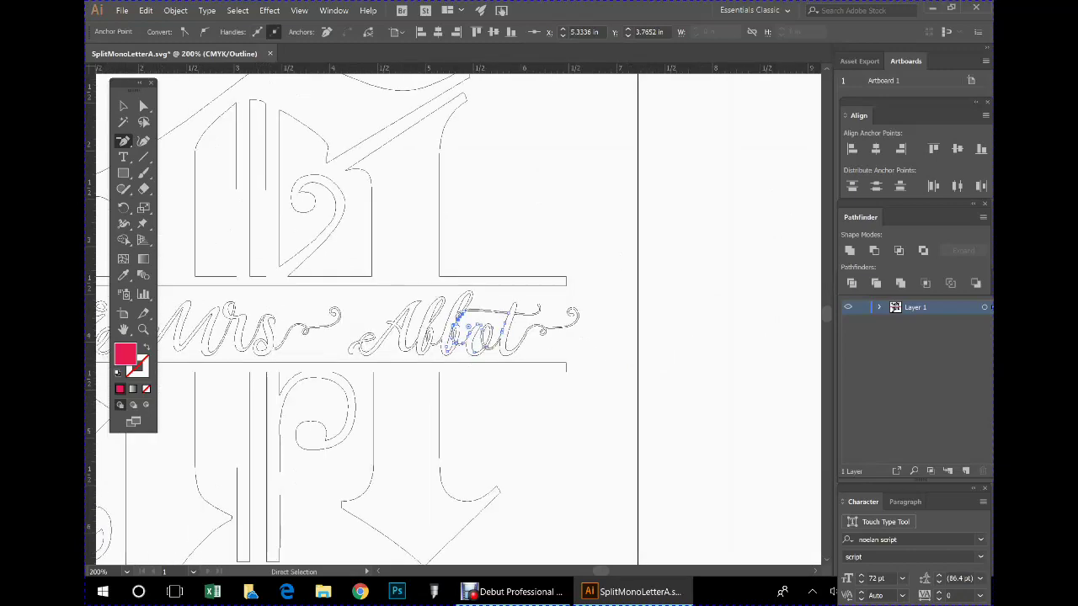
pyautogui.scroll(-1, 467, 325)
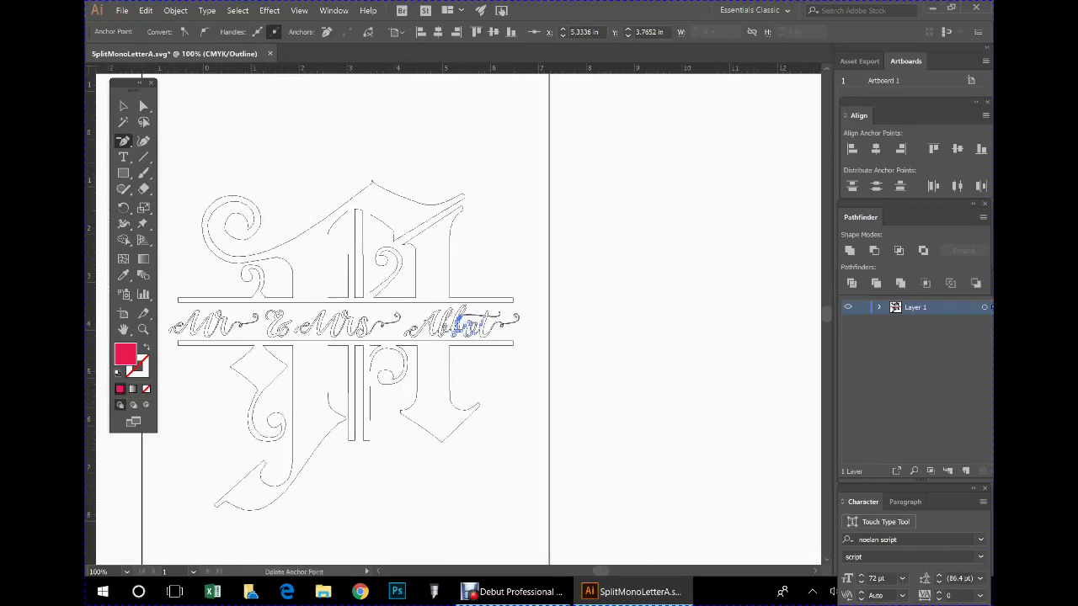
pyautogui.press('space')
pyautogui.moveTo(342, 378); pyautogui.dragTo(455, 395)
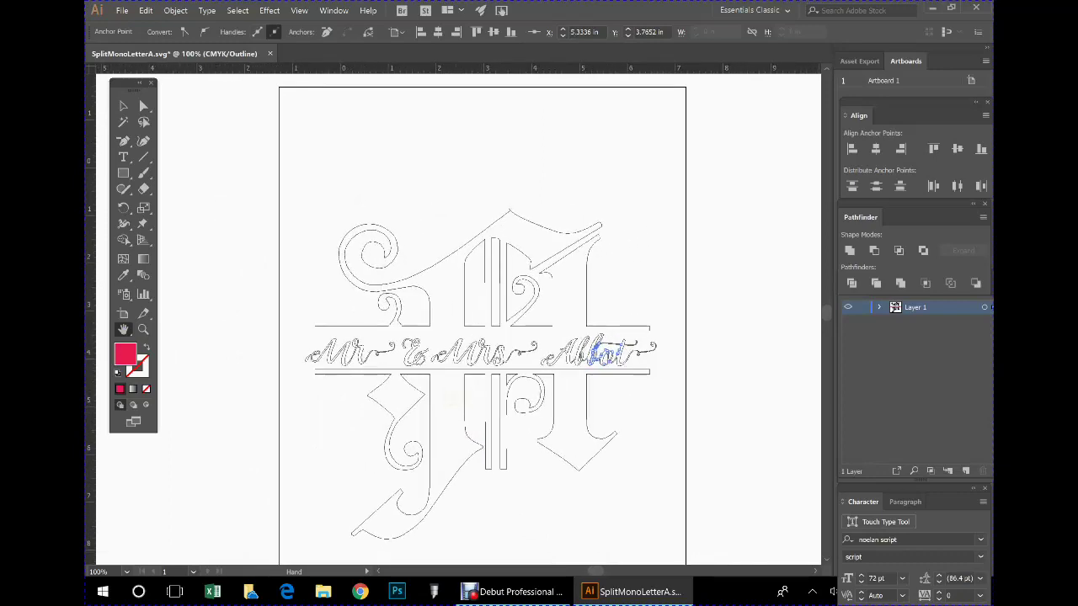
pyautogui.click(180, 176)
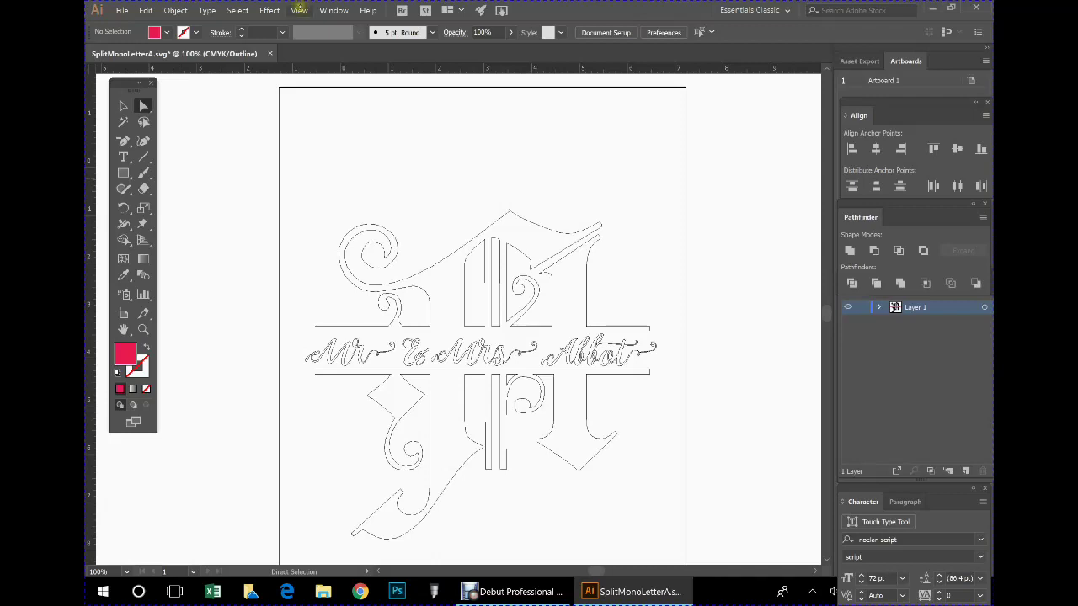
pyautogui.click(300, 10)
pyautogui.click(324, 24)
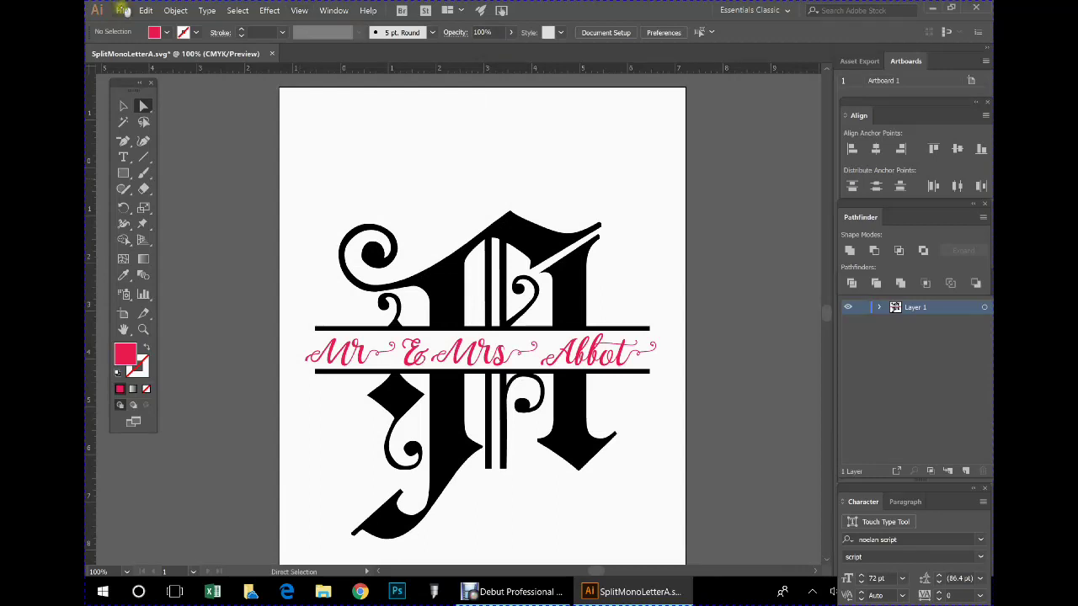
# Save the document, and save it again as SplitMonoLetterA.svg on the Desktop with the SVG 1.1 profile, replacing the existing file.
pyautogui.click(122, 9)
pyautogui.click(145, 103)
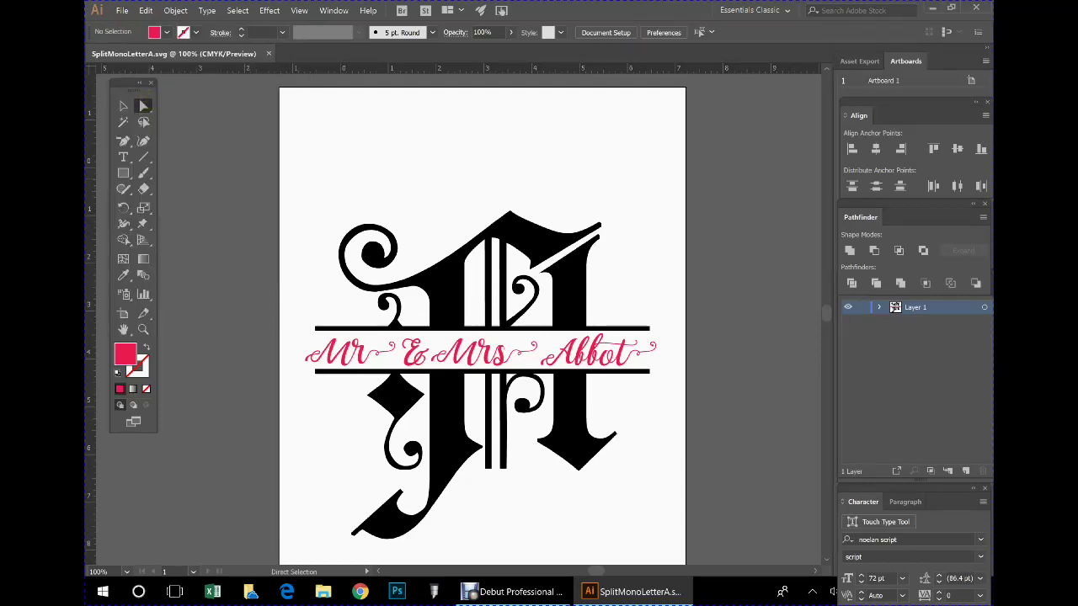
pyautogui.click(122, 10)
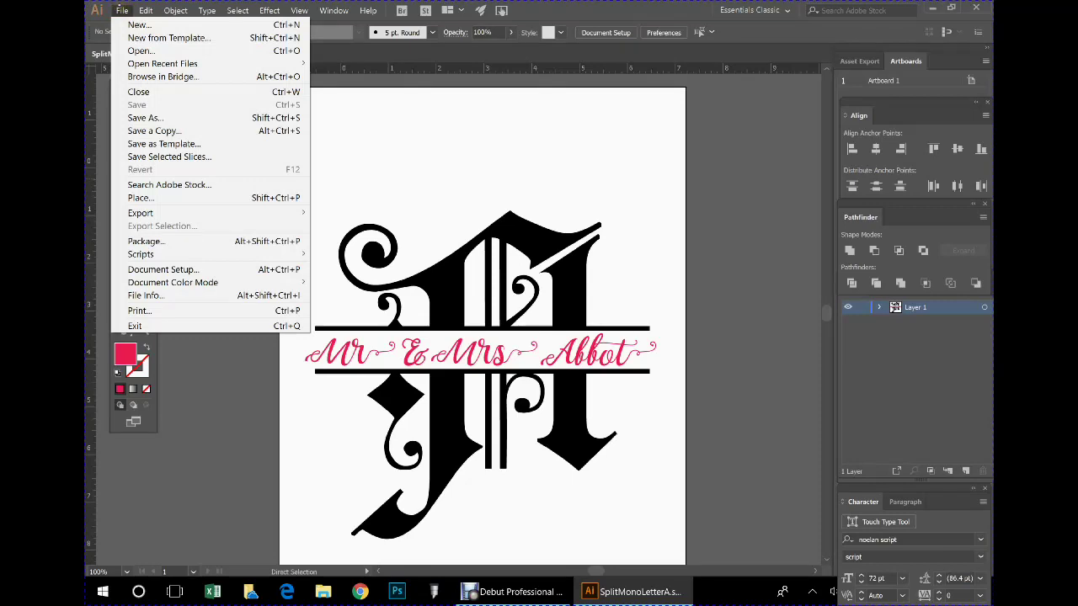
pyautogui.click(176, 116)
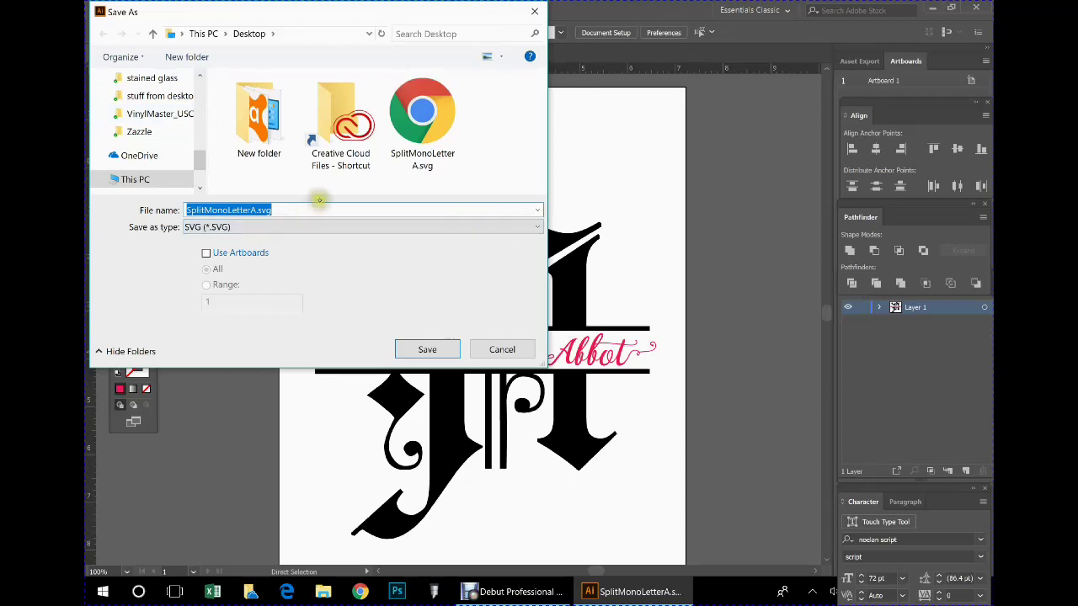
pyautogui.click(426, 349)
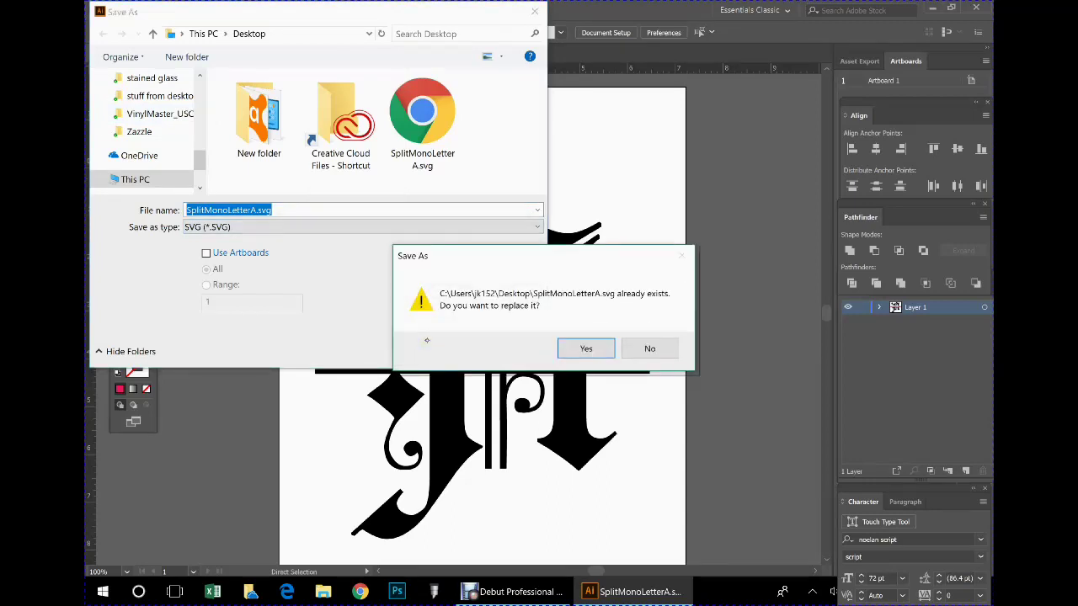
pyautogui.click(581, 347)
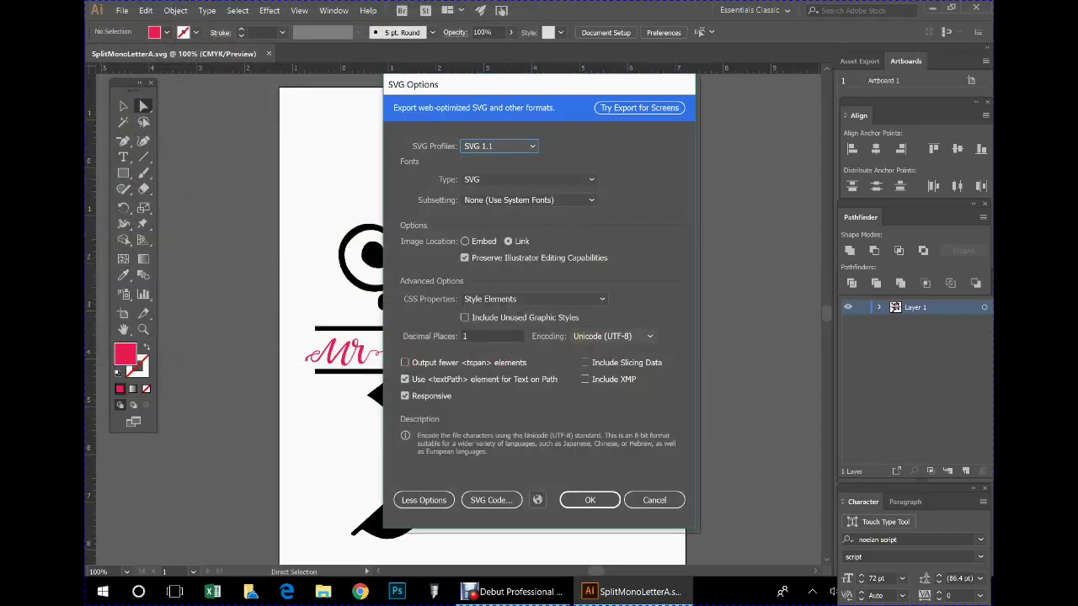
pyautogui.click(590, 500)
pyautogui.click(581, 498)
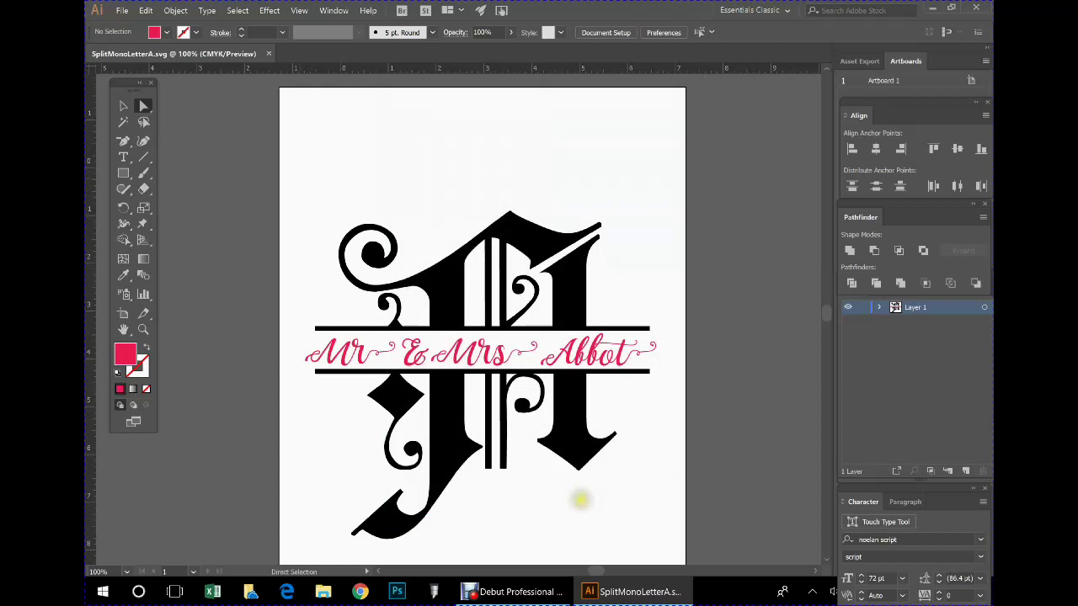